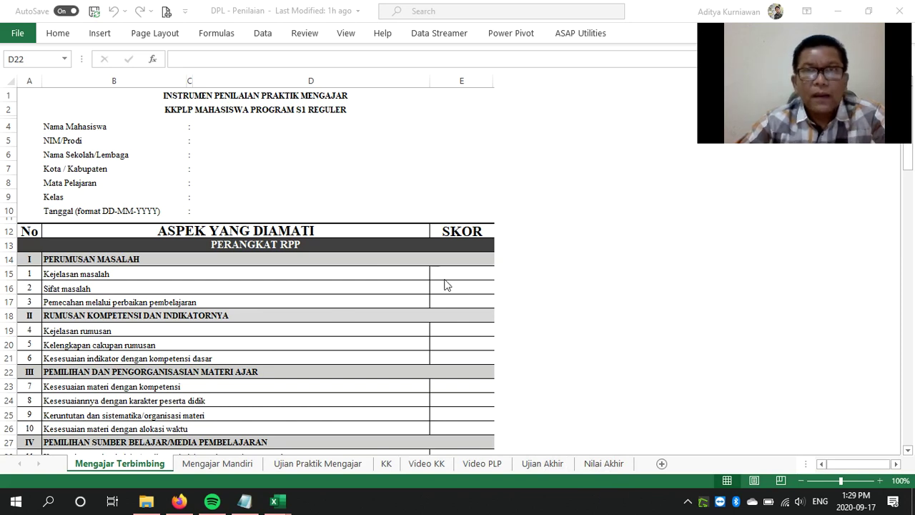
# Try a 3 for Kejelasan masalah, abandon it, and show Sifat masalah's 1–5 score list
pyautogui.scroll(-4, 444, 284)
pyautogui.scroll(2, 446, 283)
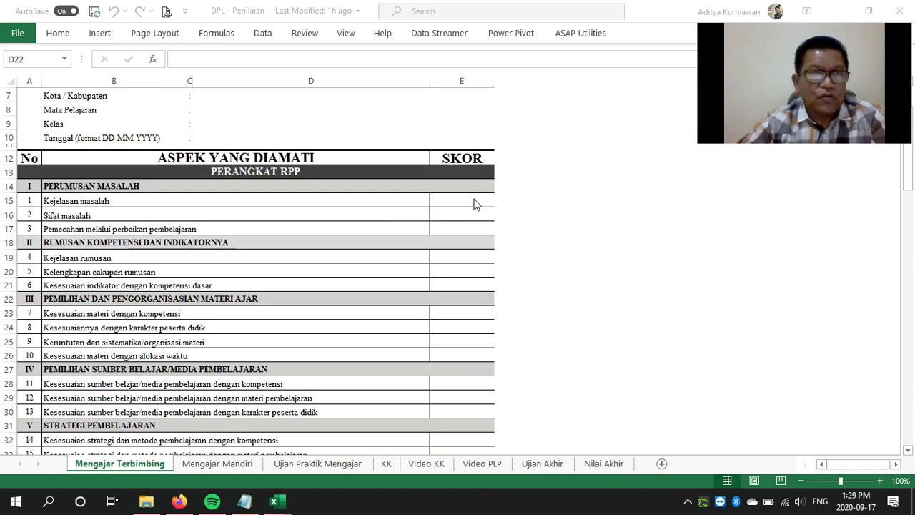
pyautogui.scroll(2, 477, 204)
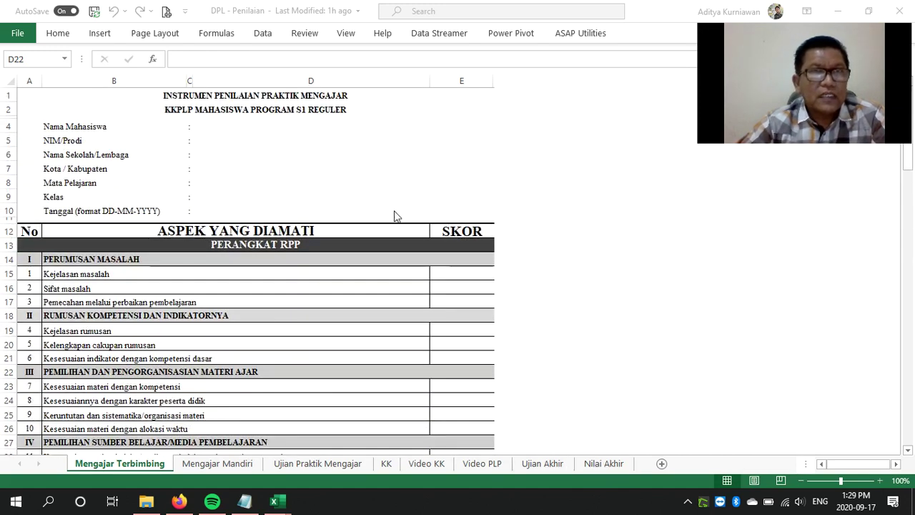
pyautogui.scroll(-1, 241, 297)
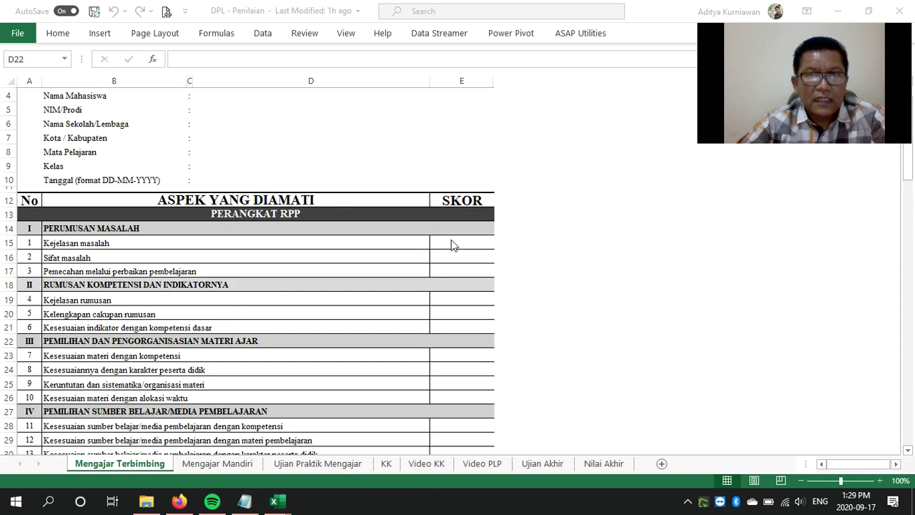
pyautogui.click(473, 240)
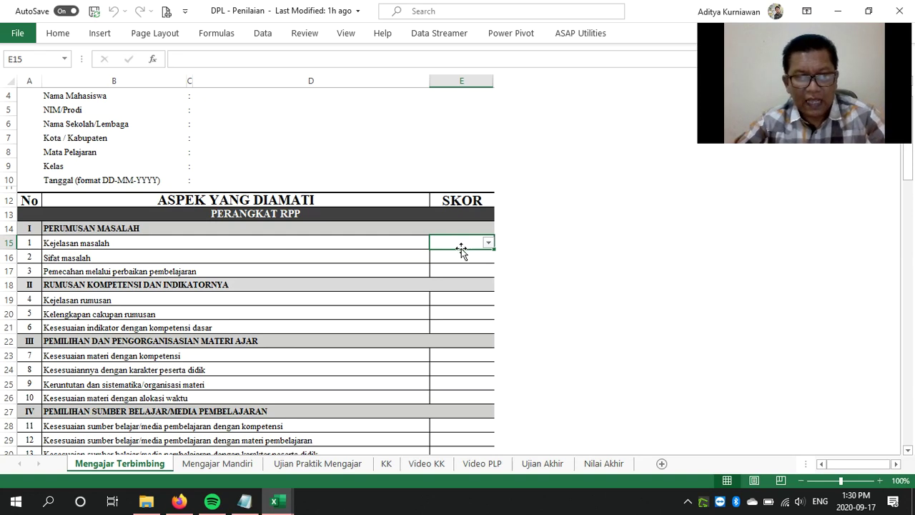
pyautogui.write('3')
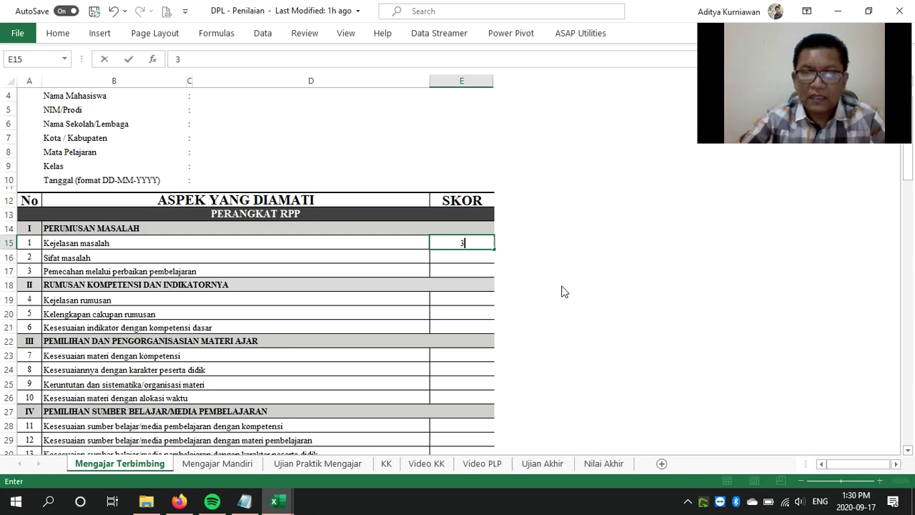
pyautogui.click(492, 242)
pyautogui.click(485, 257)
pyautogui.click(489, 258)
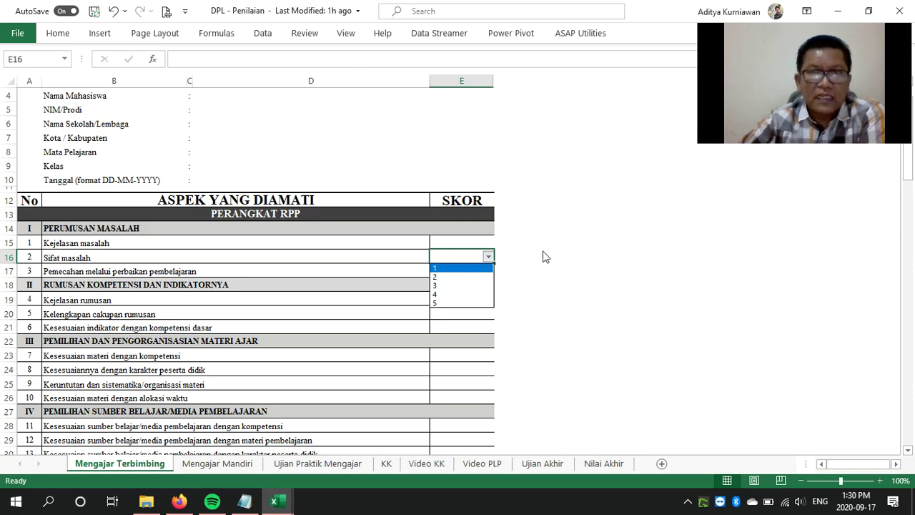
# Dismiss the score list unchosen and check the SKOR PRAKTIK total of 0.00 below
pyautogui.press('Escape')
pyautogui.scroll(-3, 544, 256)
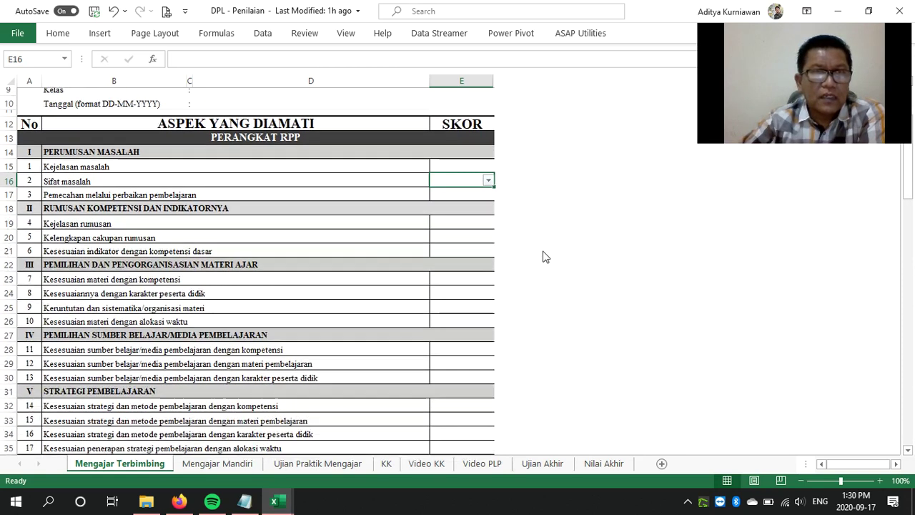
pyautogui.scroll(3, 544, 256)
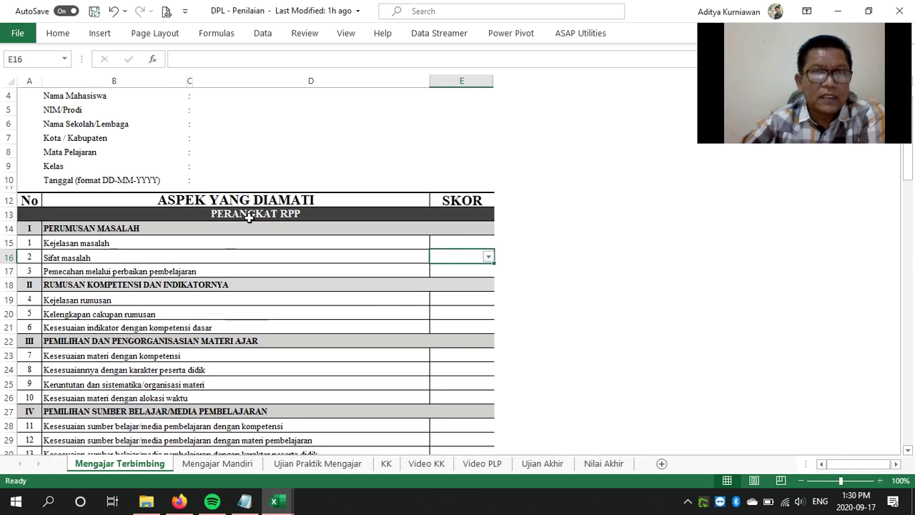
pyautogui.scroll(-6, 552, 230)
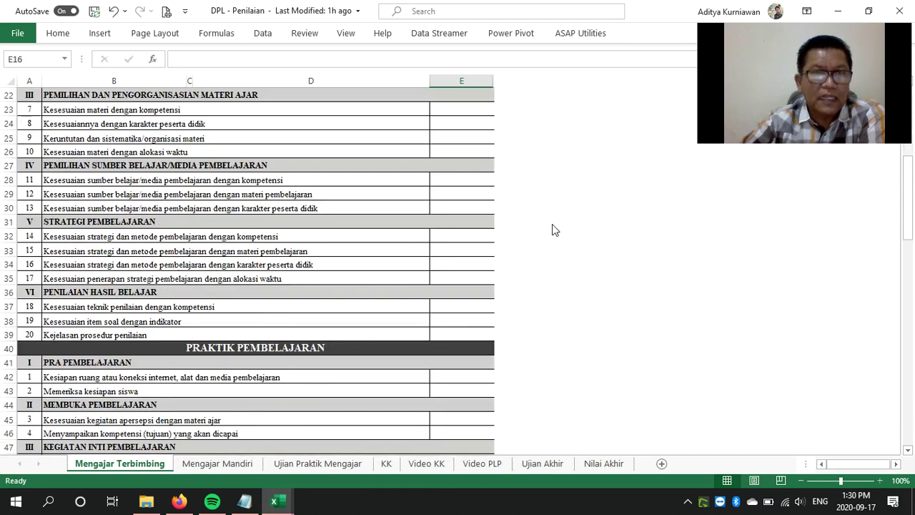
pyautogui.scroll(-5, 551, 229)
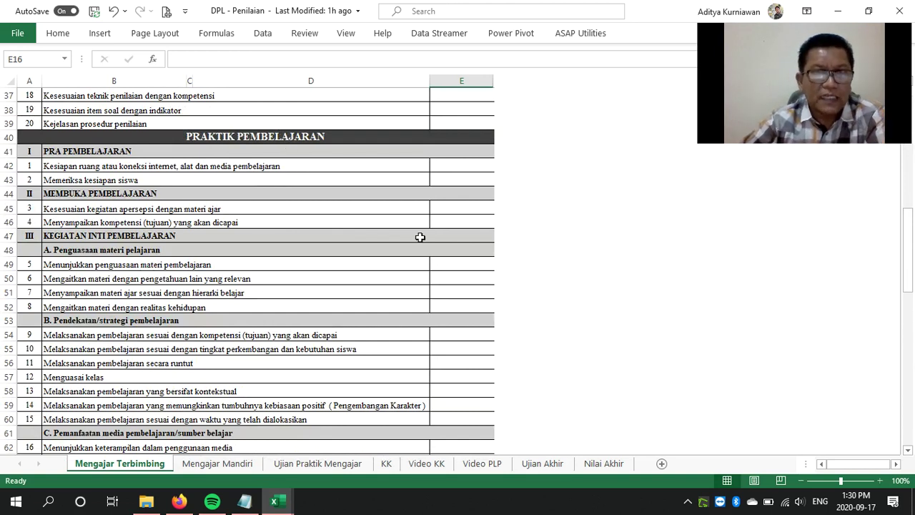
pyautogui.scroll(-12, 556, 268)
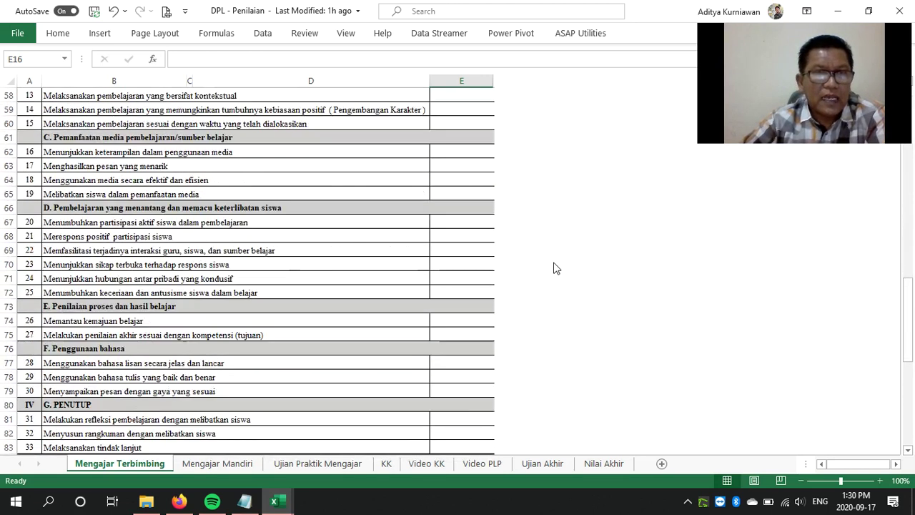
pyautogui.scroll(-3, 557, 268)
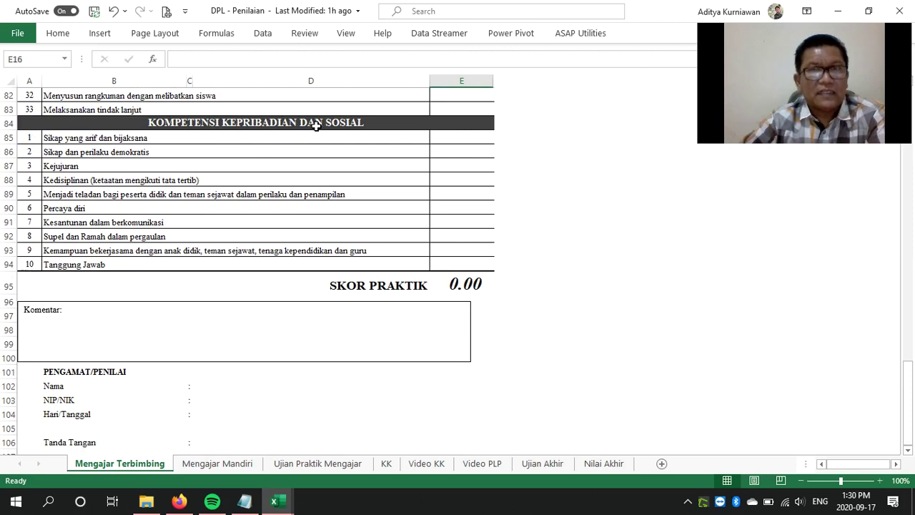
# Return to the top and select the Kejelasan masalah score cell
pyautogui.scroll(1, 465, 246)
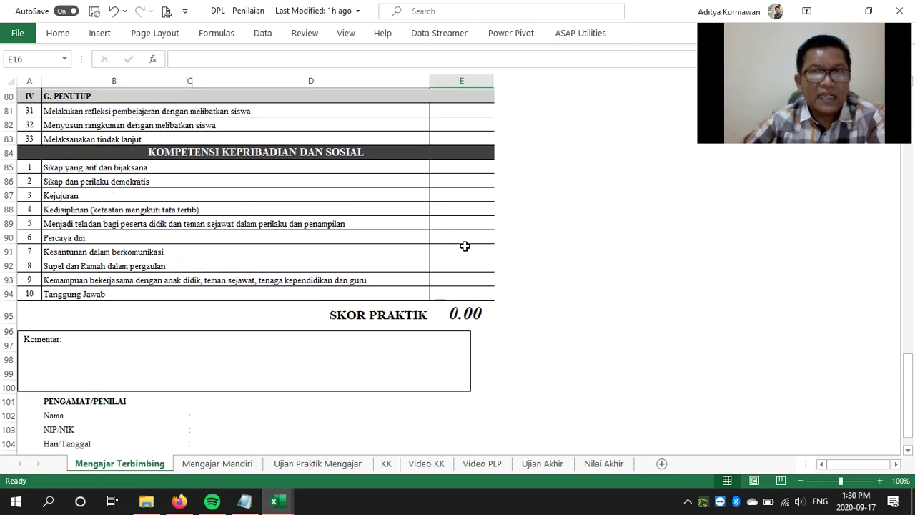
pyautogui.scroll(10, 464, 246)
pyautogui.scroll(-11, 465, 239)
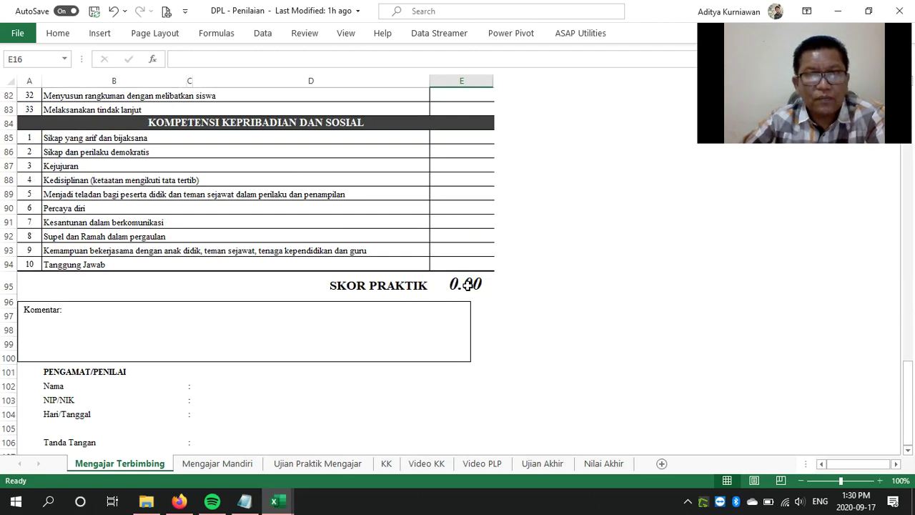
pyautogui.scroll(20, 533, 279)
pyautogui.scroll(1, 527, 272)
pyautogui.click(481, 202)
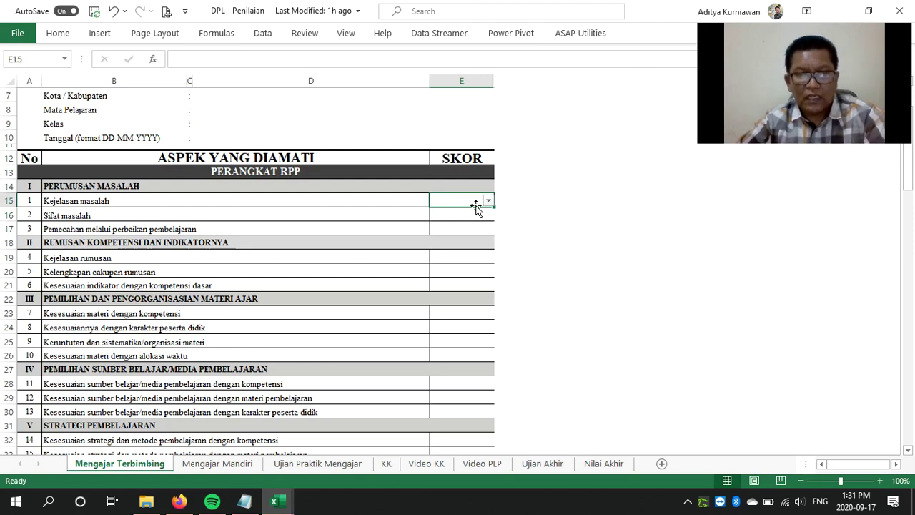
# Score items 1–6 as 5, 5, 5, 5, 4 and 3
pyautogui.write('5')
pyautogui.press('Return')
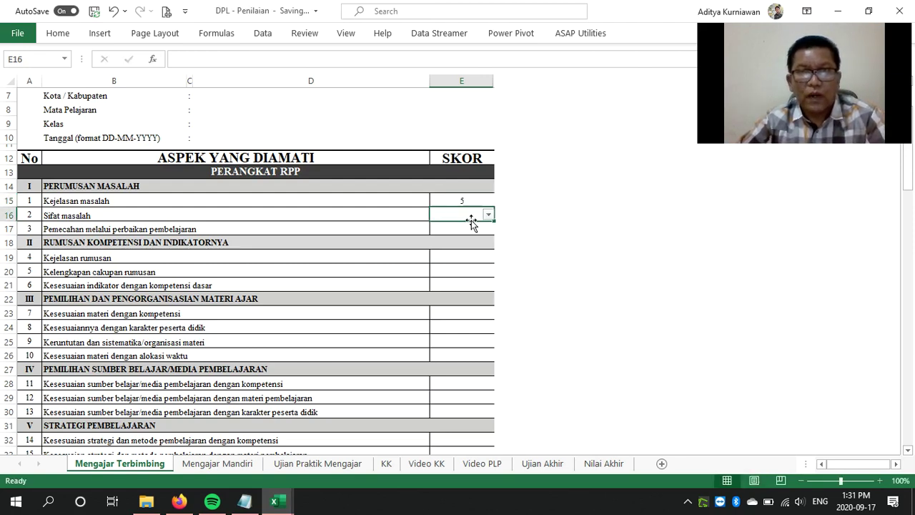
pyautogui.write('5')
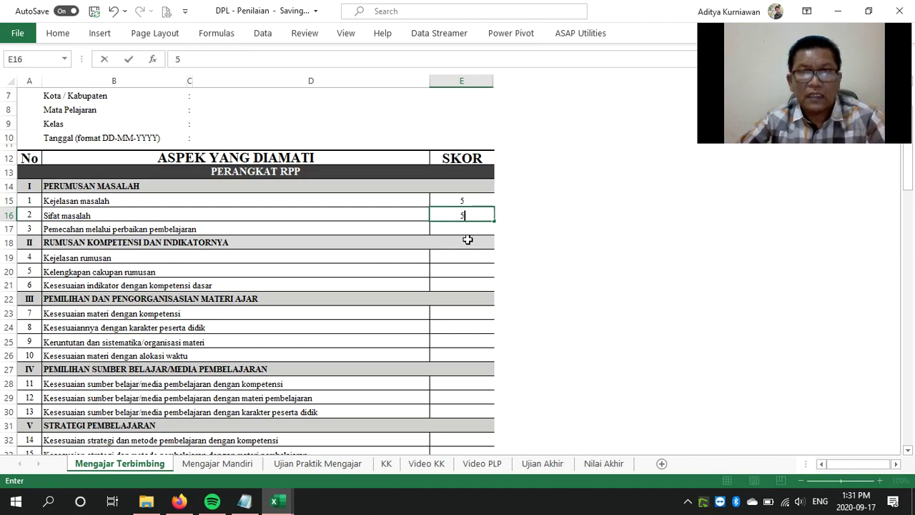
pyautogui.press('Return')
pyautogui.write('5')
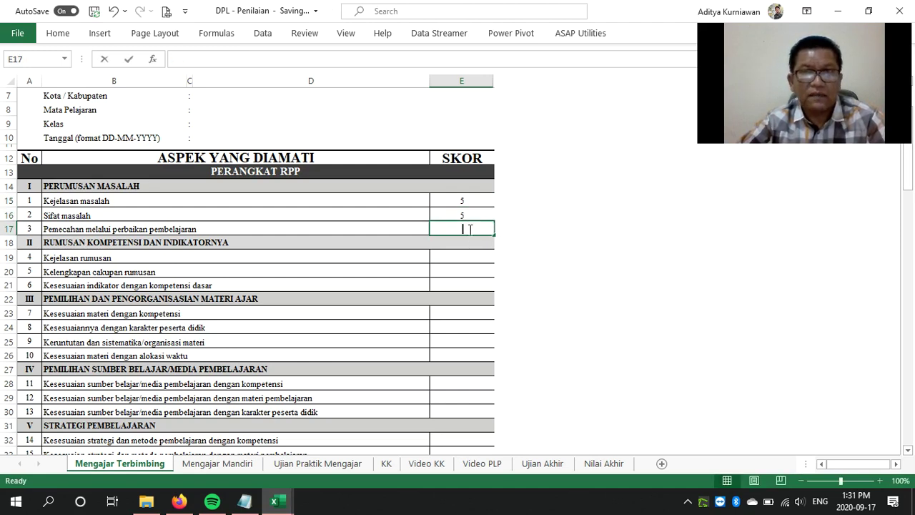
pyautogui.click(468, 259)
pyautogui.write('5')
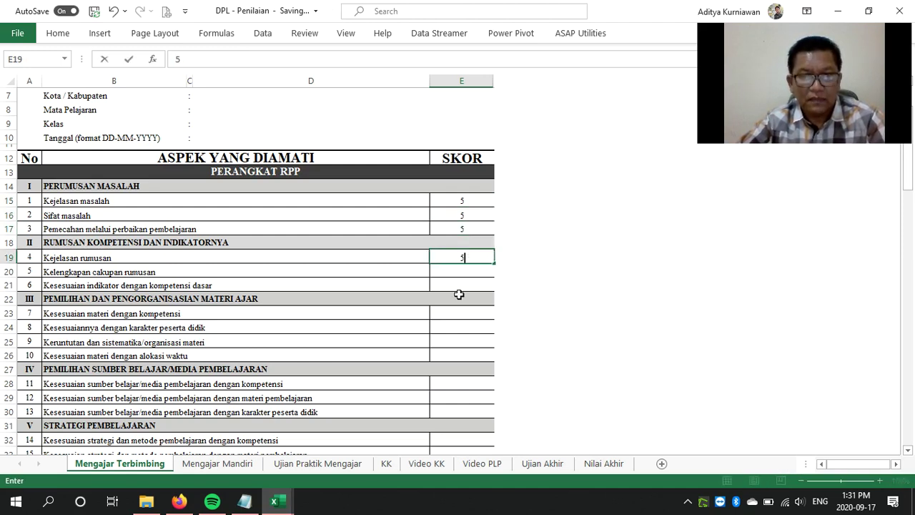
pyautogui.click(464, 272)
pyautogui.write('4')
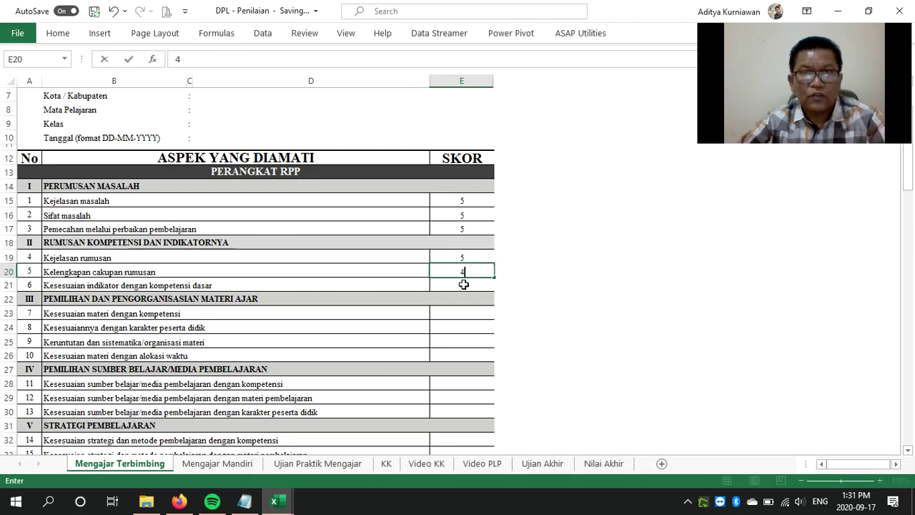
pyautogui.click(464, 285)
pyautogui.write('3')
pyautogui.press('Return')
# Score items 7–10 as 4, 4, 5 and 4
pyautogui.click(466, 313)
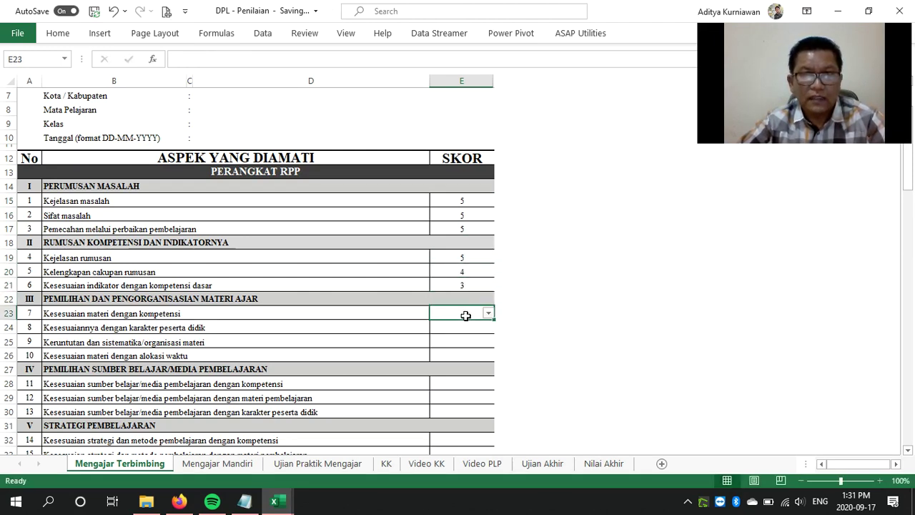
pyautogui.write('4')
pyautogui.click(466, 326)
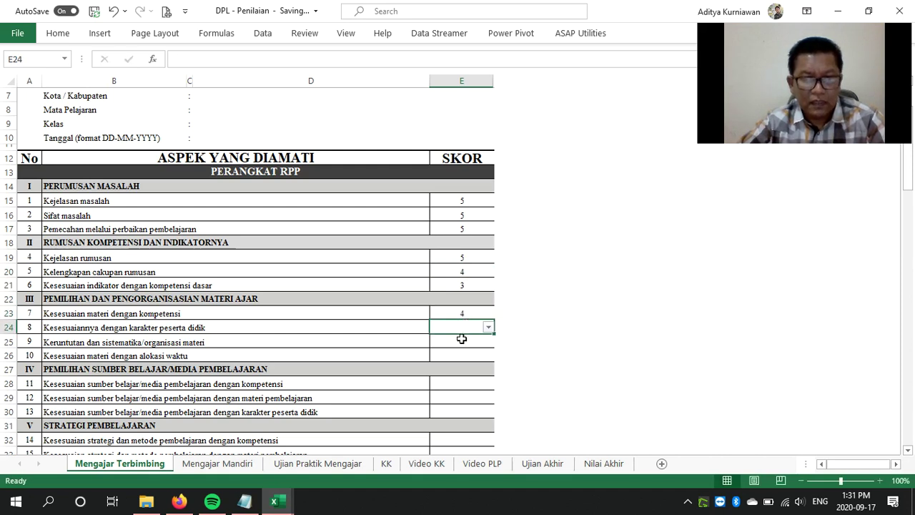
pyautogui.write('4')
pyautogui.click(462, 344)
pyautogui.write('5')
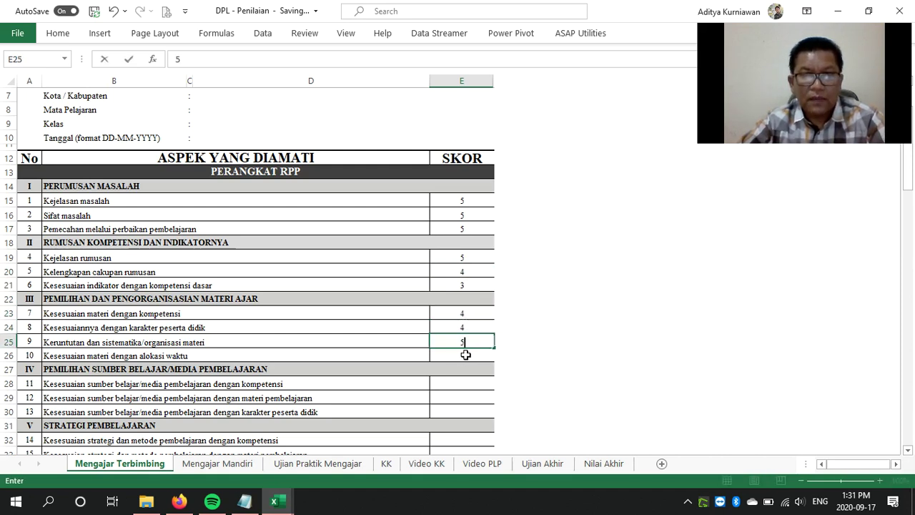
pyautogui.click(465, 354)
pyautogui.write('4')
# Score items 11–15 as 4, 5, 4, 5 and 5
pyautogui.scroll(-1, 572, 377)
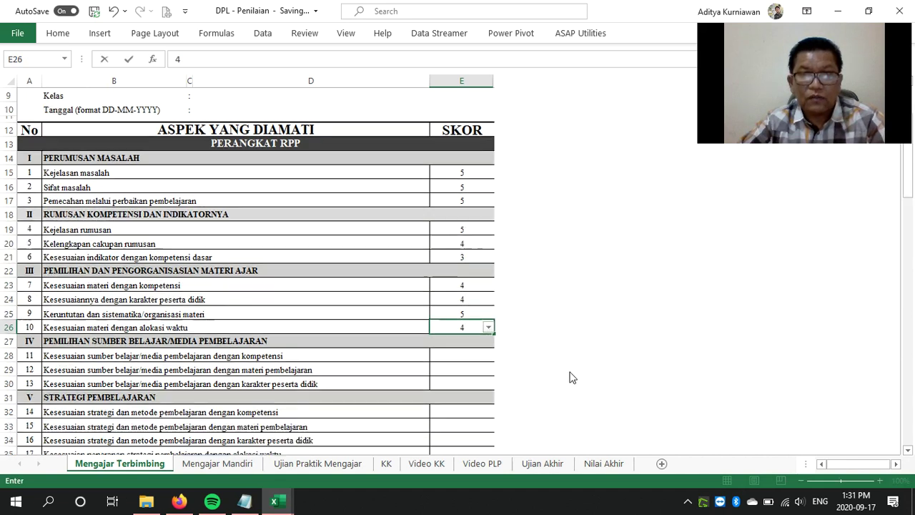
pyautogui.scroll(-3, 572, 378)
pyautogui.click(454, 227)
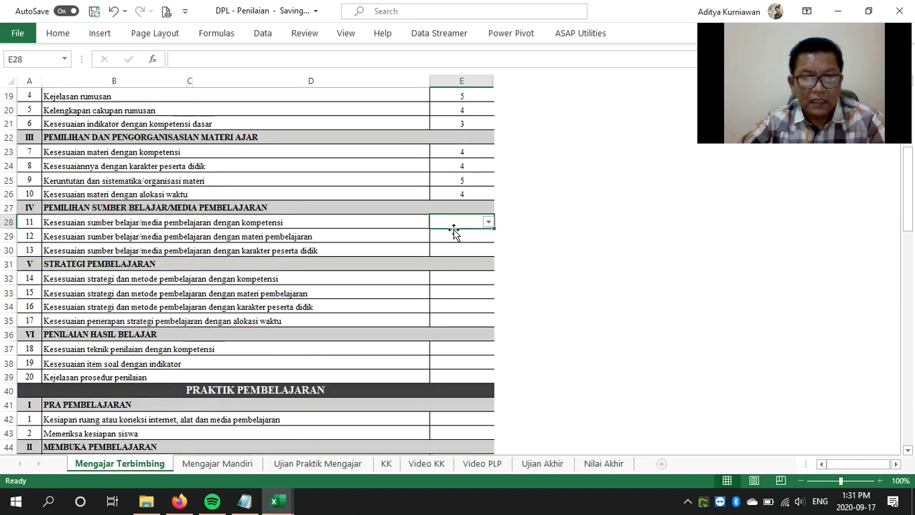
pyautogui.write('4')
pyautogui.click(469, 241)
pyautogui.write('5')
pyautogui.click(467, 255)
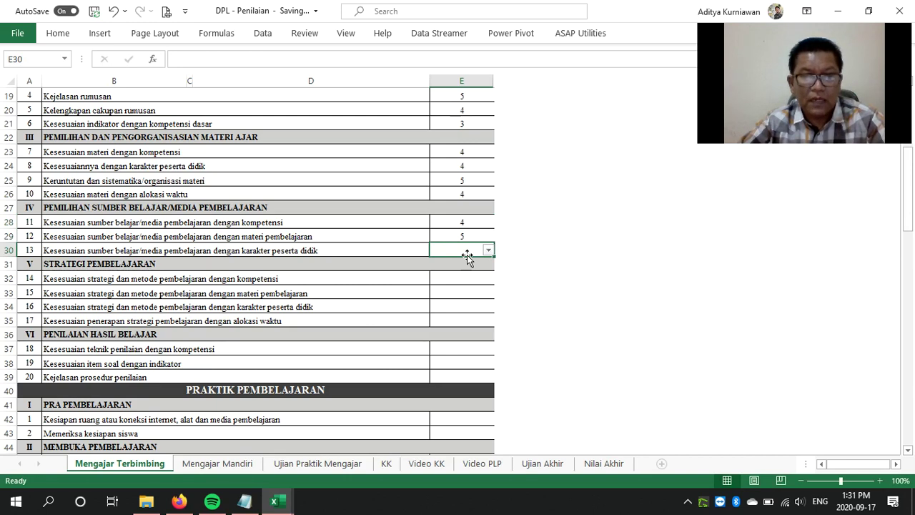
pyautogui.write('4')
pyautogui.click(466, 278)
pyautogui.write('5')
pyautogui.click(474, 293)
pyautogui.write('5')
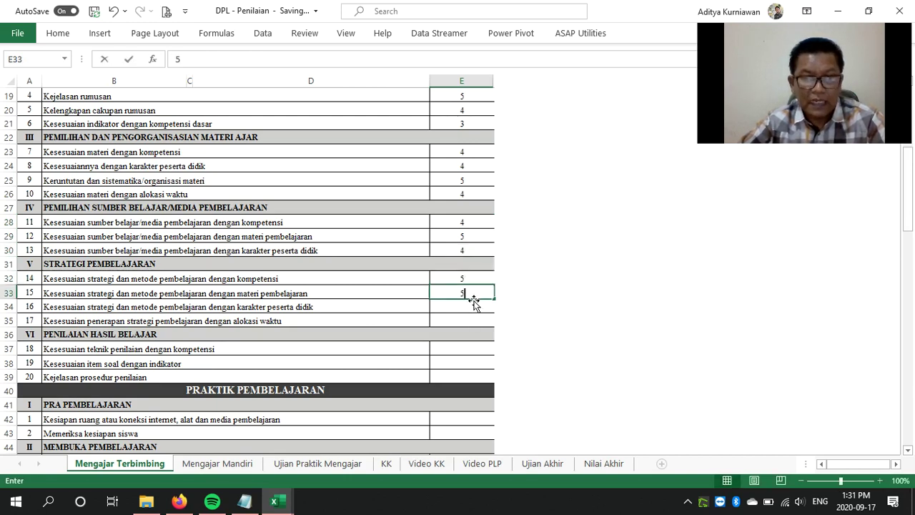
pyautogui.click(459, 306)
# Score item 16 as 4, then try 6 for item 17 and cancel the rejected entry
pyautogui.write('4')
pyautogui.click(467, 319)
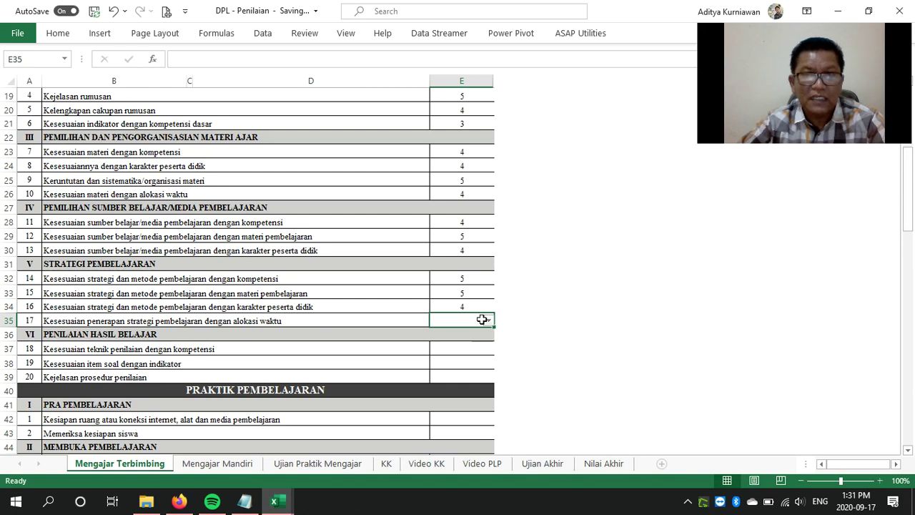
pyautogui.write('6')
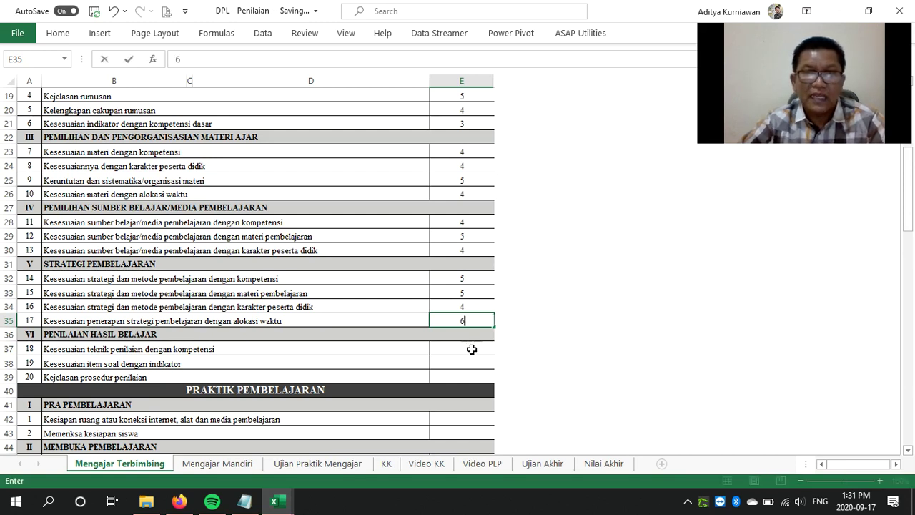
pyautogui.press('Return')
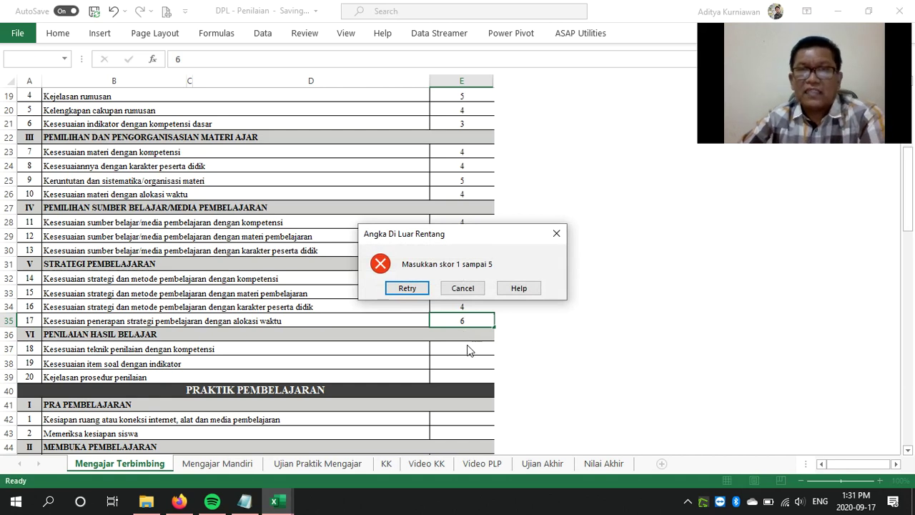
pyautogui.click(472, 291)
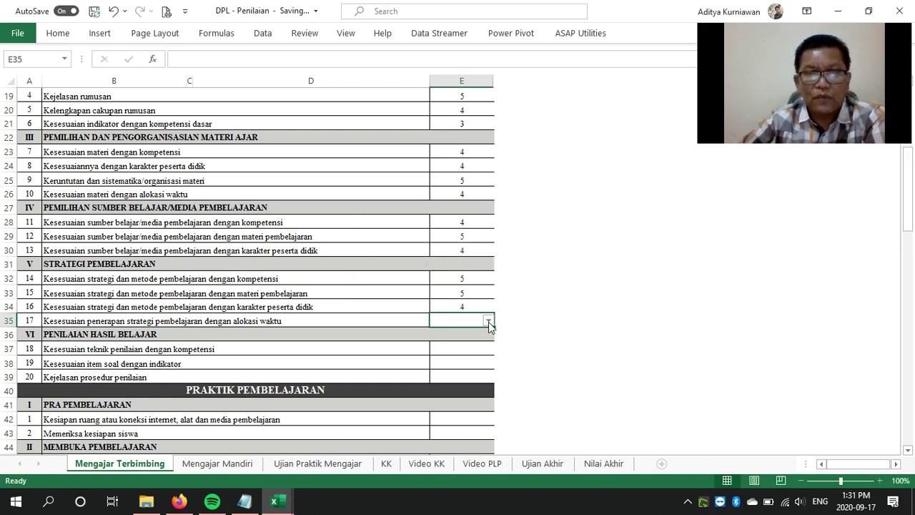
# Set item 17 to 4 from its dropdown, correcting an initial choice of 3
pyautogui.click(488, 322)
pyautogui.click(471, 351)
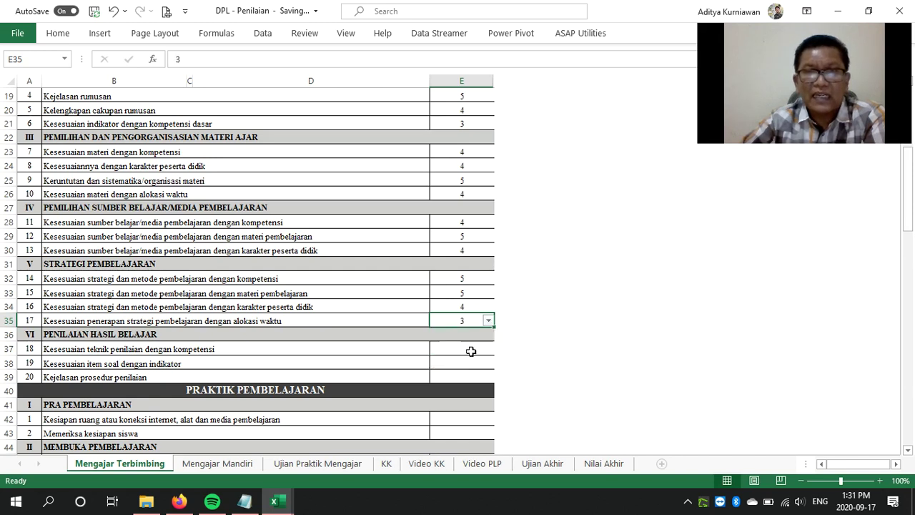
pyautogui.click(489, 322)
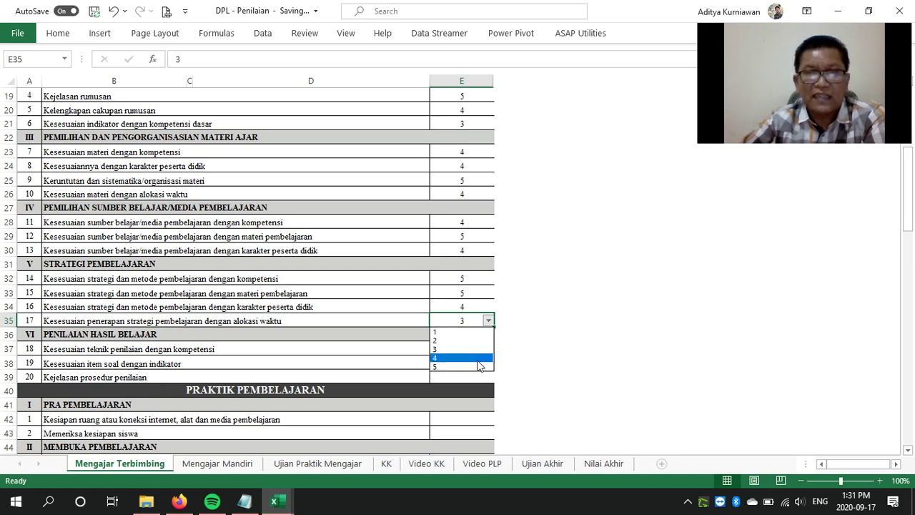
pyautogui.click(473, 359)
# Give items 18 and 19 a score of 4 from their dropdowns
pyautogui.click(469, 350)
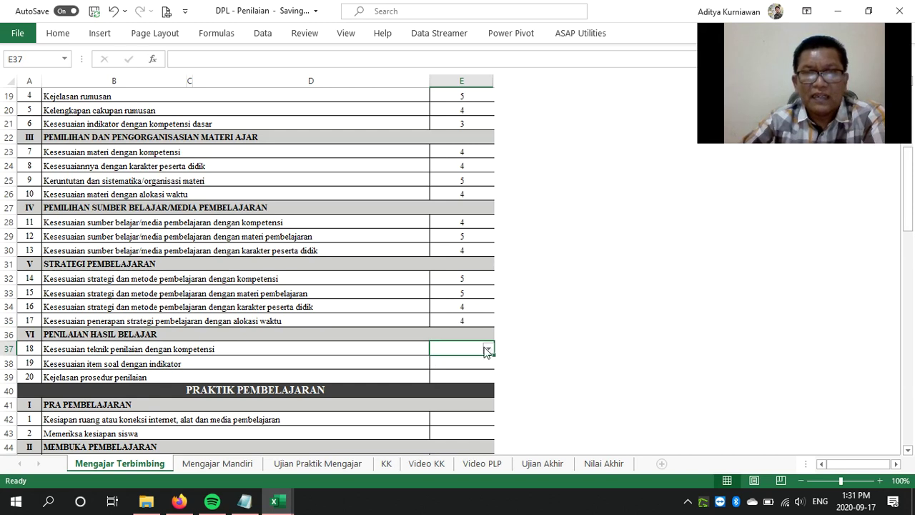
pyautogui.click(488, 349)
pyautogui.click(472, 386)
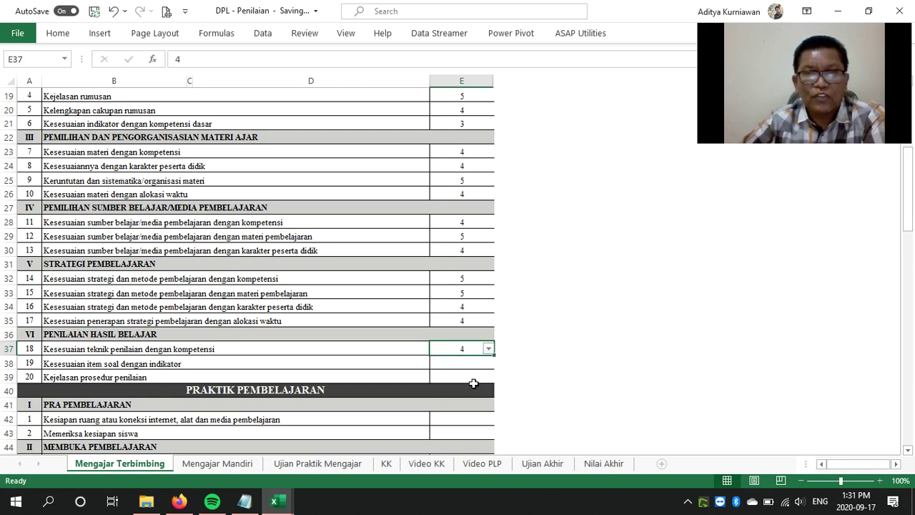
pyautogui.click(474, 362)
pyautogui.click(488, 363)
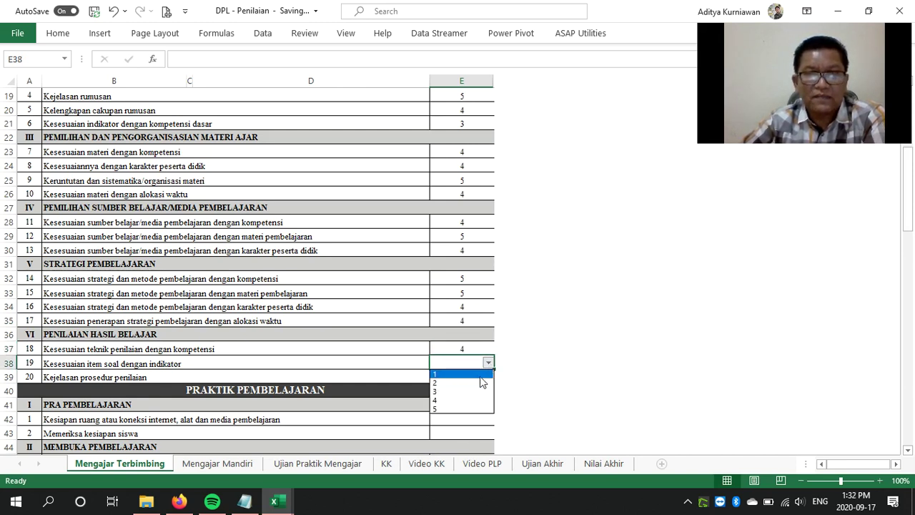
pyautogui.click(478, 400)
# Score item 20 through E52 as 5, 5, 4, 5, 4, 4, 5, 4, 4
pyautogui.scroll(-3, 572, 374)
pyautogui.scroll(-2, 572, 374)
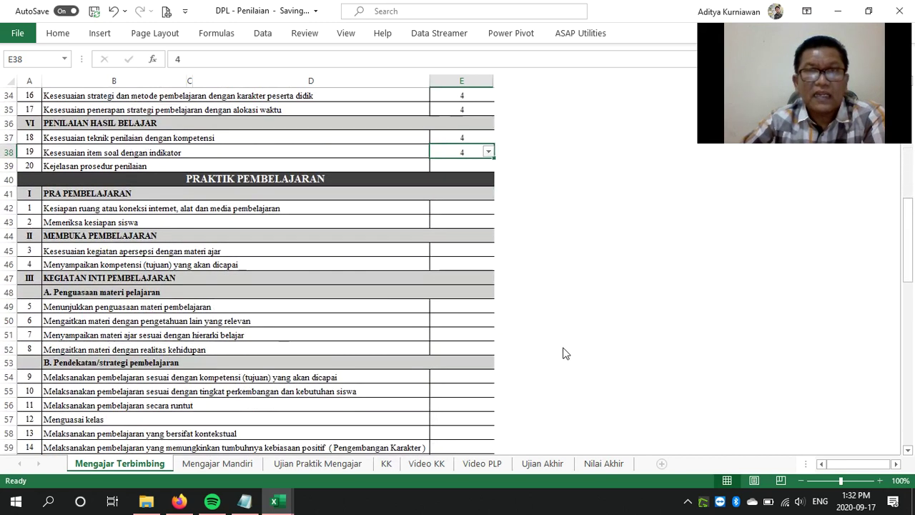
pyautogui.click(455, 168)
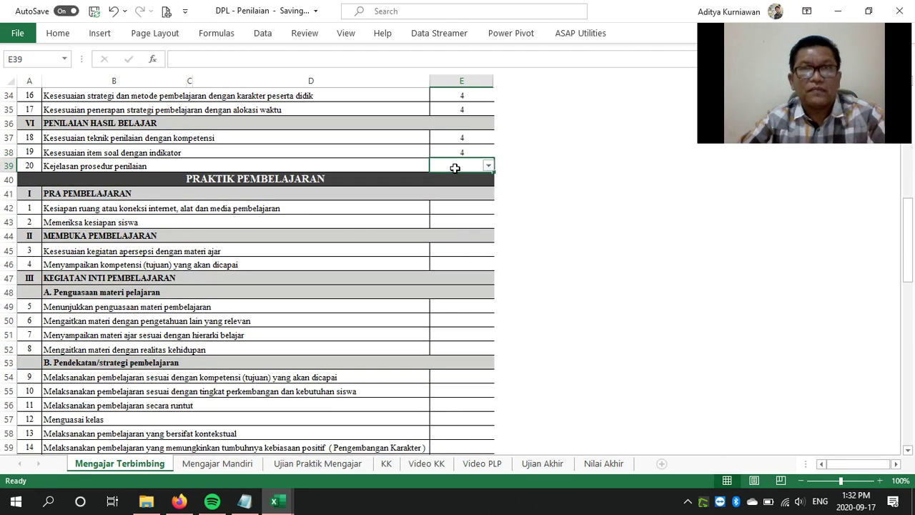
pyautogui.write('5')
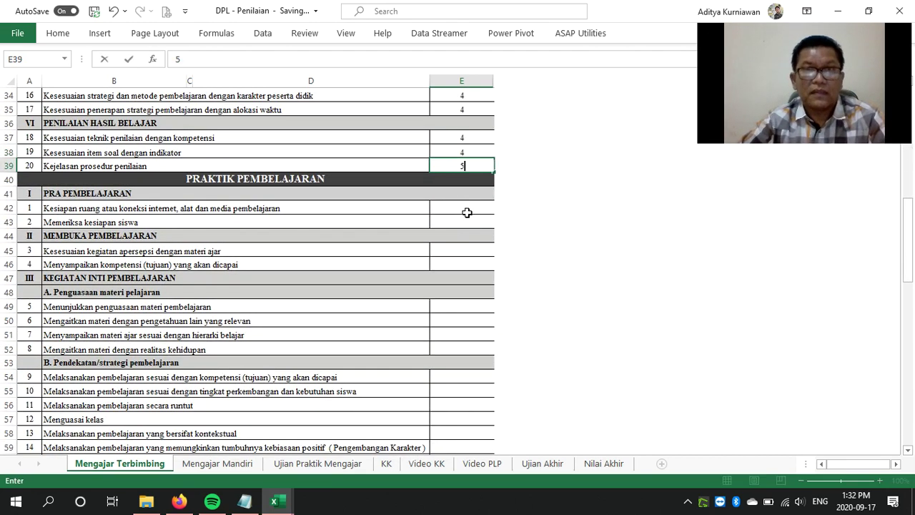
pyautogui.click(465, 209)
pyautogui.write('5')
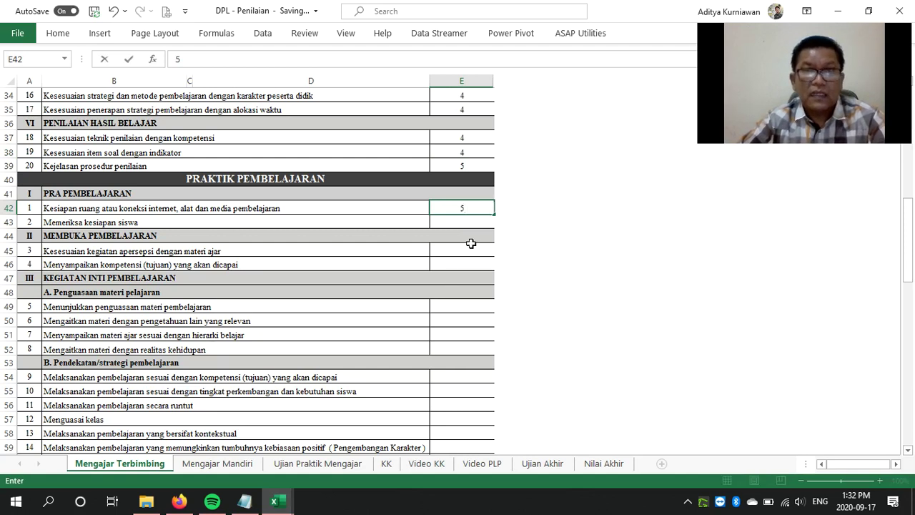
pyautogui.click(481, 221)
pyautogui.write('4')
pyautogui.press('Return')
pyautogui.click(468, 248)
pyautogui.write('5')
pyautogui.click(461, 264)
pyautogui.write('4')
pyautogui.click(462, 309)
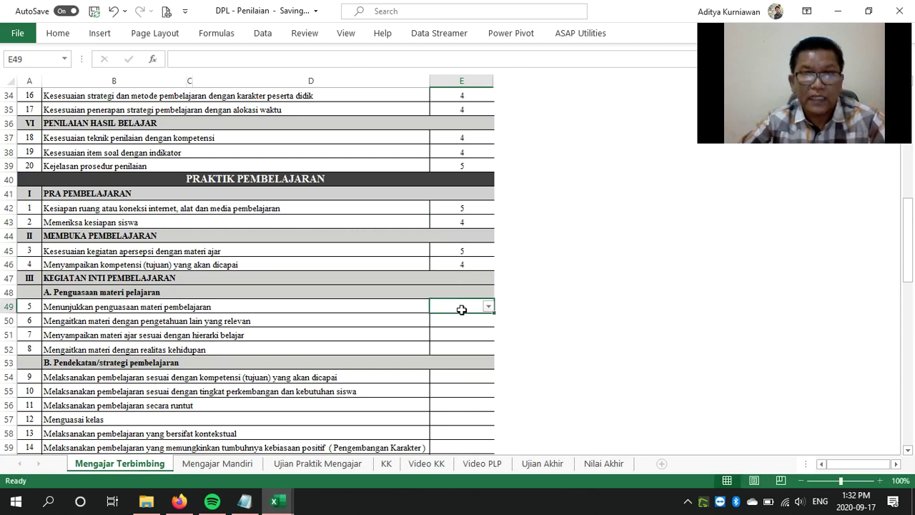
pyautogui.write('4')
pyautogui.click(462, 322)
pyautogui.write('5')
pyautogui.click(461, 337)
pyautogui.write('4')
pyautogui.click(461, 348)
pyautogui.write('4')
# Fill scores E54 to E68 with 4, 4, 5, 4, 5, 4, 5, 5, 5, 5, 5, 5, 4
pyautogui.scroll(-5, 521, 342)
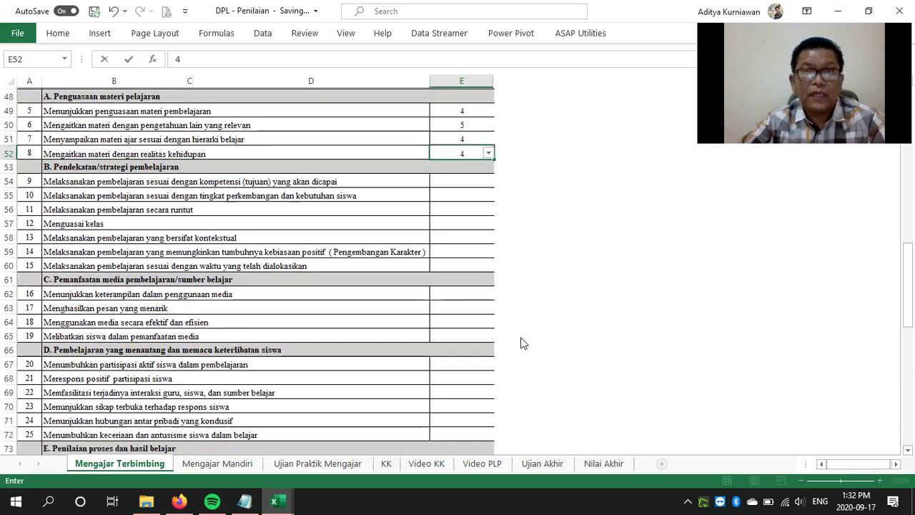
pyautogui.scroll(-1, 521, 342)
pyautogui.click(459, 124)
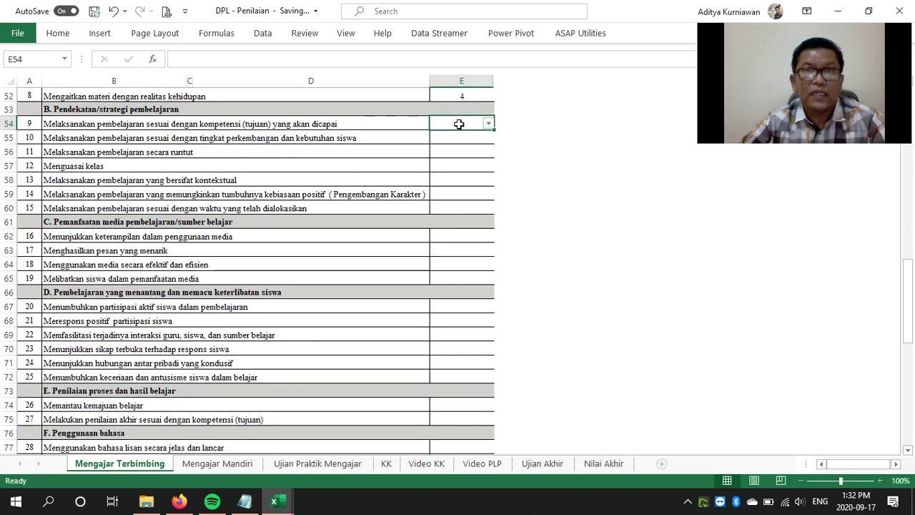
pyautogui.write('4')
pyautogui.click(462, 138)
pyautogui.write('4')
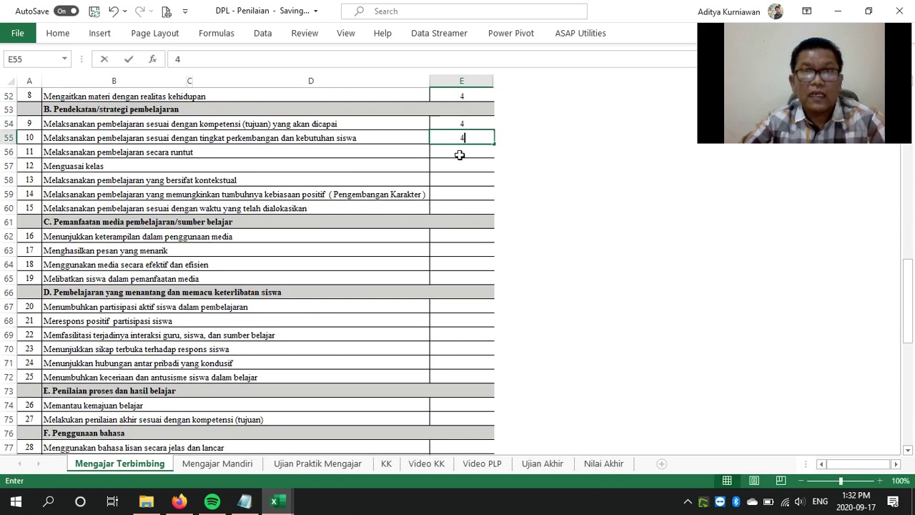
pyautogui.click(467, 152)
pyautogui.write('5')
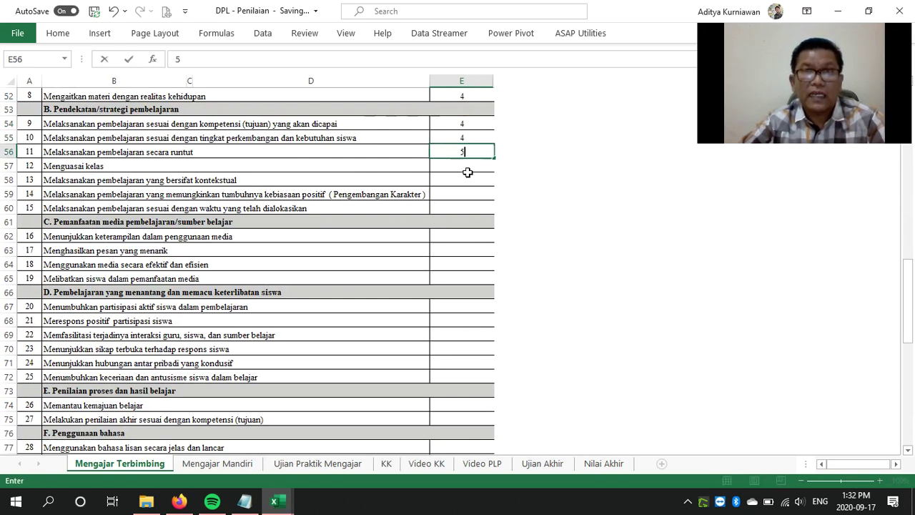
pyautogui.click(468, 166)
pyautogui.write('4')
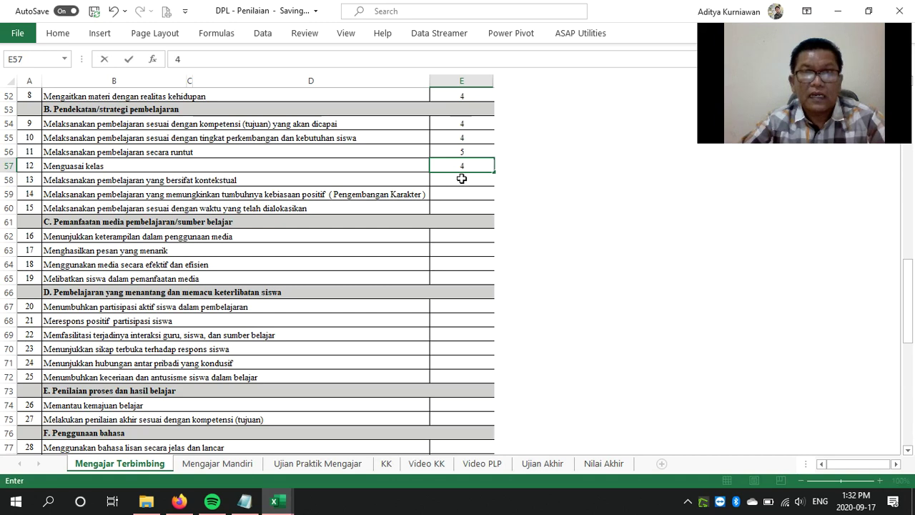
pyautogui.click(462, 180)
pyautogui.write('5')
pyautogui.click(461, 195)
pyautogui.write('4')
pyautogui.click(460, 206)
pyautogui.write('5')
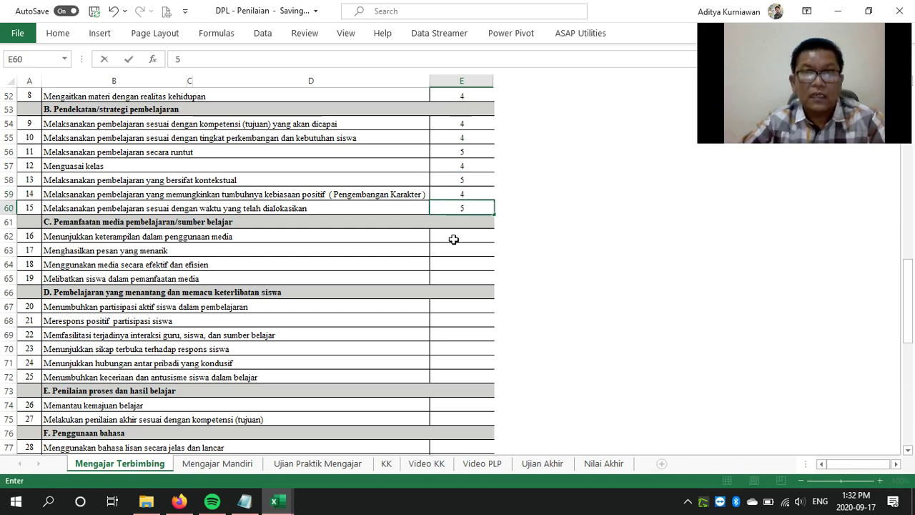
pyautogui.click(454, 238)
pyautogui.write('5')
pyautogui.click(454, 250)
pyautogui.write('5')
pyautogui.click(454, 264)
pyautogui.write('5')
pyautogui.click(455, 279)
pyautogui.write('5')
pyautogui.click(465, 306)
pyautogui.write('5')
pyautogui.click(464, 323)
pyautogui.write('4')
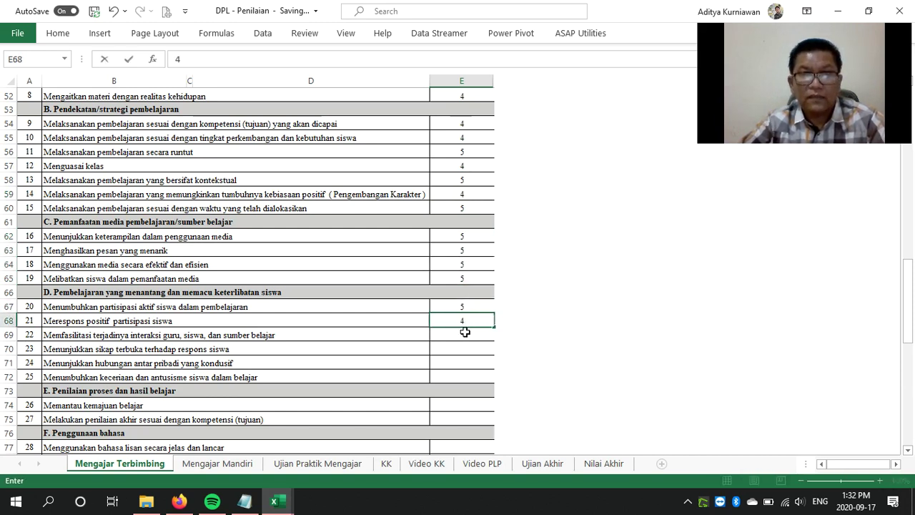
# Enter the following scores down through items 29 and 30: 4, 4, 4, 4, 5, 5, 4
pyautogui.press('Return')
pyautogui.write('4')
pyautogui.press('Return')
pyautogui.write('4 4')
pyautogui.press('Return')
pyautogui.write('4')
pyautogui.press('Return')
pyautogui.press('Return')
pyautogui.write('4')
pyautogui.press('Return')
pyautogui.write('4')
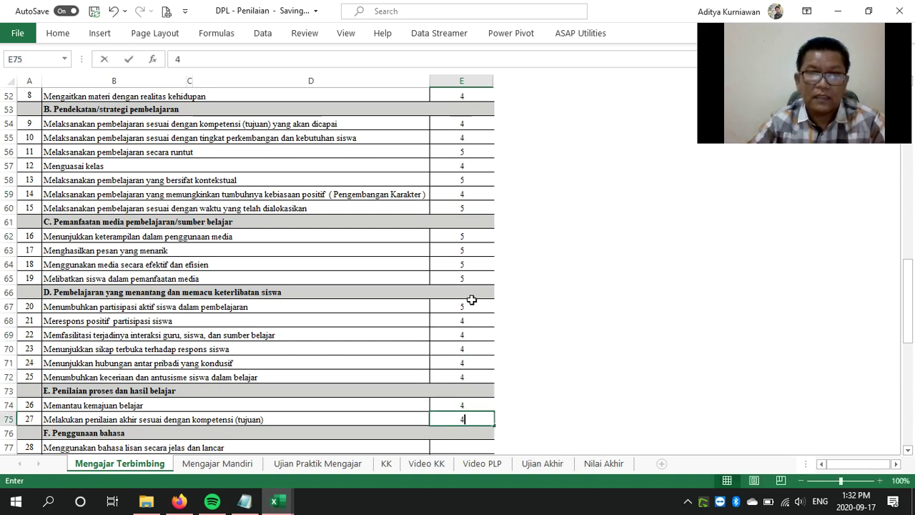
pyautogui.press('Return')
pyautogui.press('Return')
pyautogui.write('5')
pyautogui.press('Return')
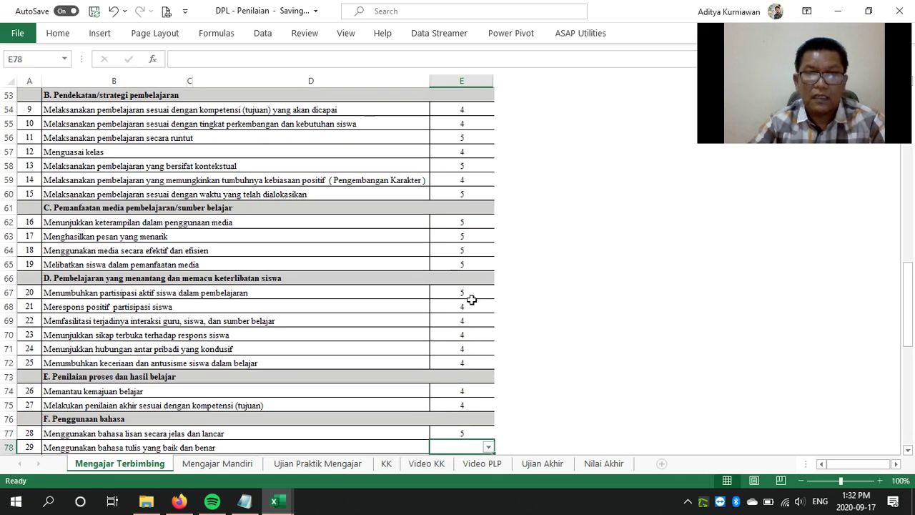
pyautogui.write('5')
pyautogui.press('Return')
pyautogui.write('4')
pyautogui.press('Return')
# Score items 31–33 as 4 and the personality and social items E85–E94 with 4s and 5s
pyautogui.scroll(-6, 472, 299)
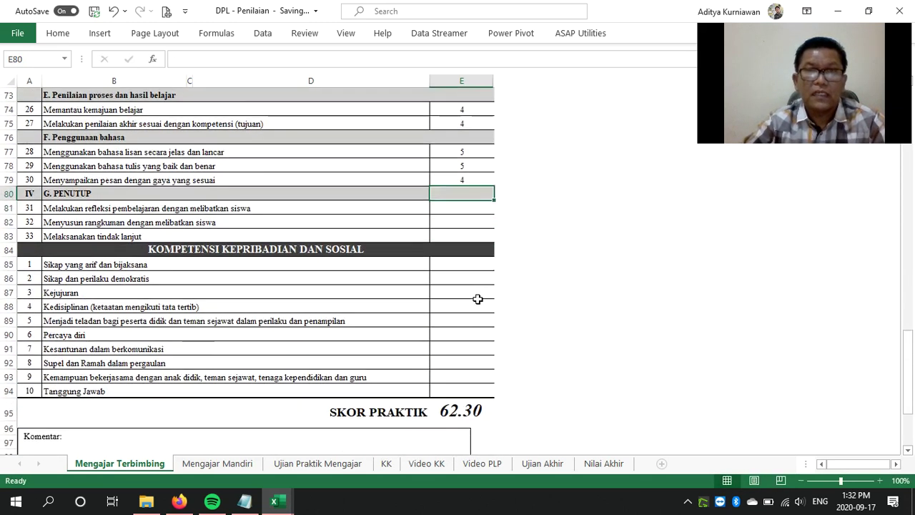
pyautogui.click(449, 209)
pyautogui.write('4')
pyautogui.press('Return')
pyautogui.press('Return')
pyautogui.press('Up')
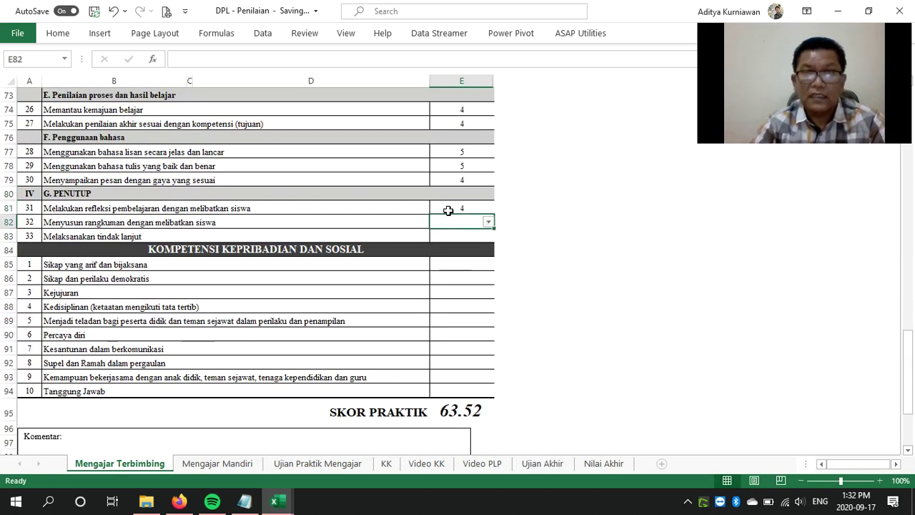
pyautogui.write('4')
pyautogui.press('Return')
pyautogui.write('4')
pyautogui.press('Return')
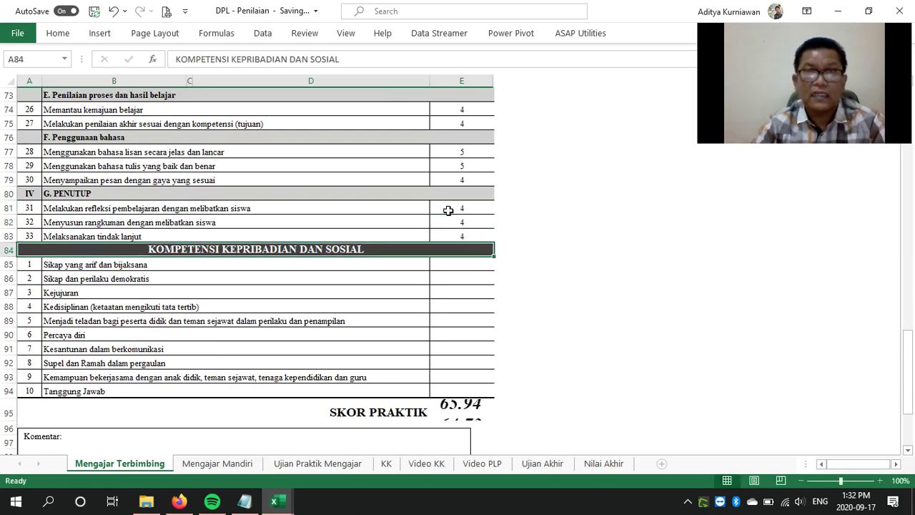
pyautogui.press('Return')
pyautogui.write('4')
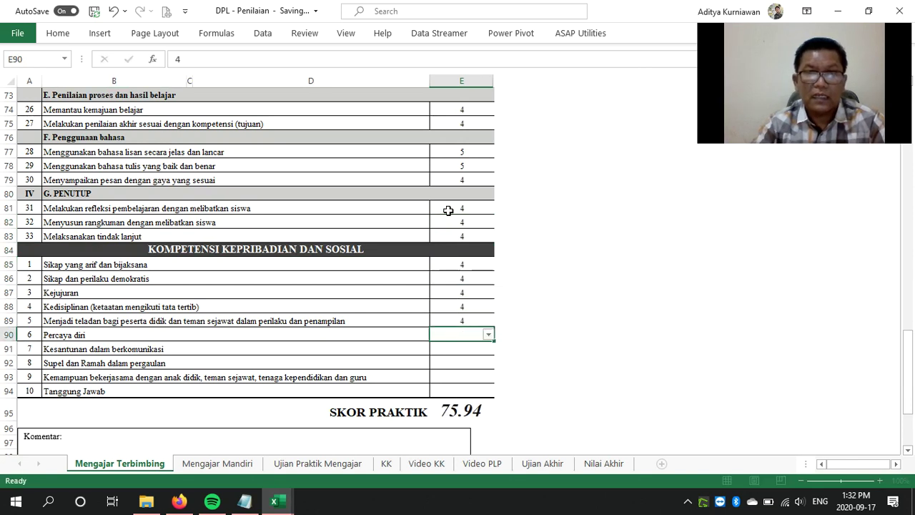
pyautogui.write(' 4 4 4 4 4 4 4 5')
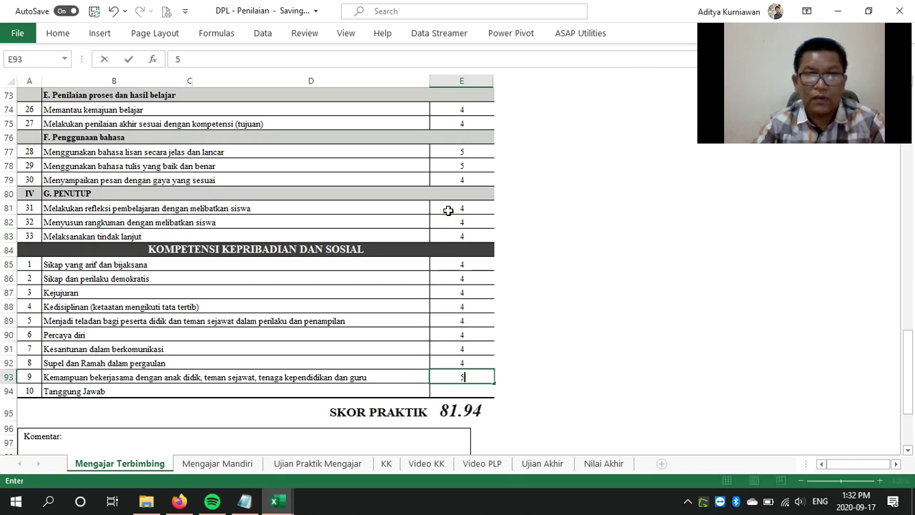
pyautogui.press('Return')
pyautogui.write('5')
pyautogui.press('Return')
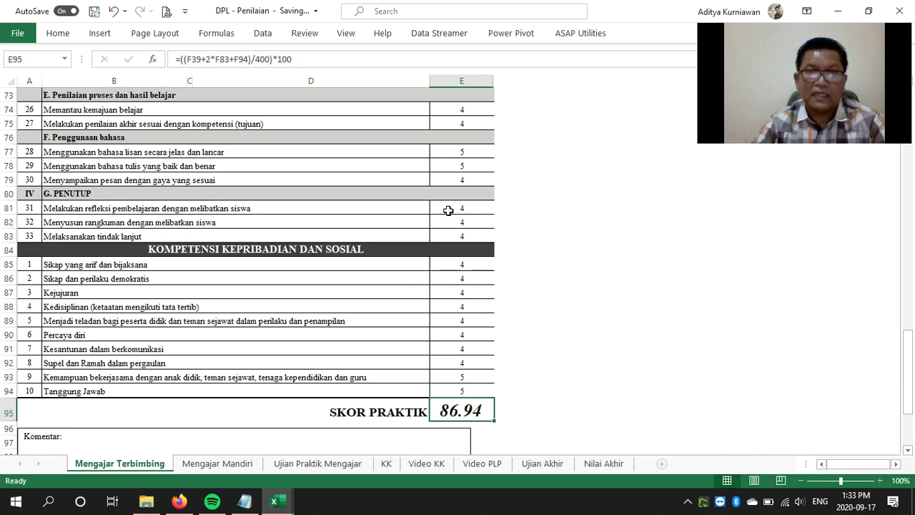
# Enter the observer's full name in the Nama field
pyautogui.scroll(-5, 449, 210)
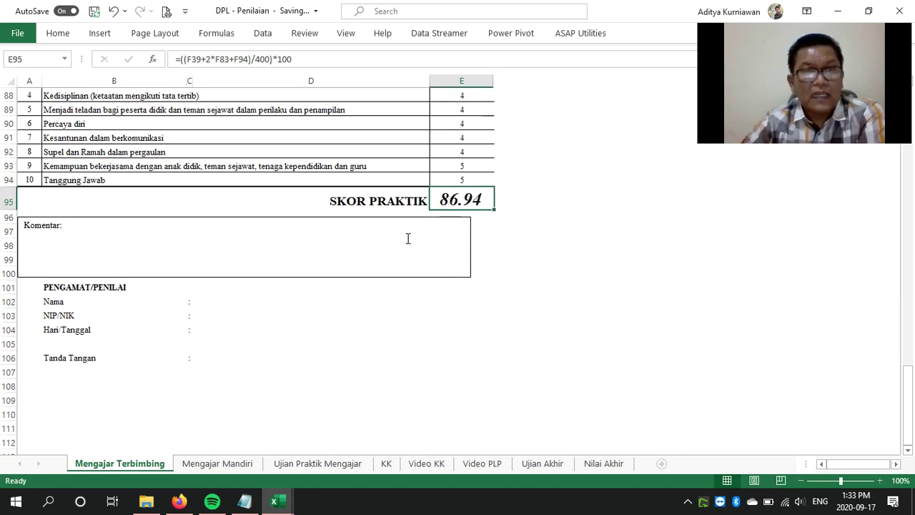
pyautogui.click(202, 304)
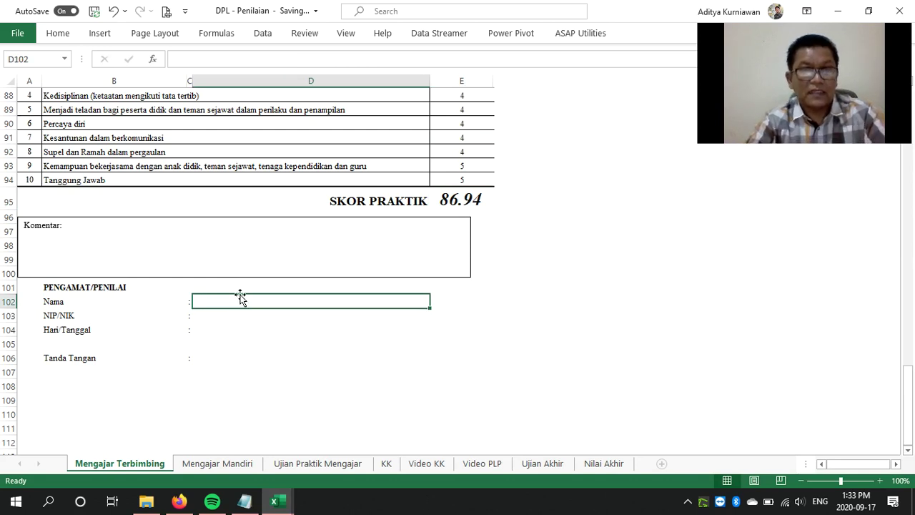
pyautogui.write('Slame')
pyautogui.press('BackSpace')
pyautogui.press('BackSpace')
pyautogui.press('BackSpace')
pyautogui.press('BackSpace')
pyautogui.press('BackSpace')
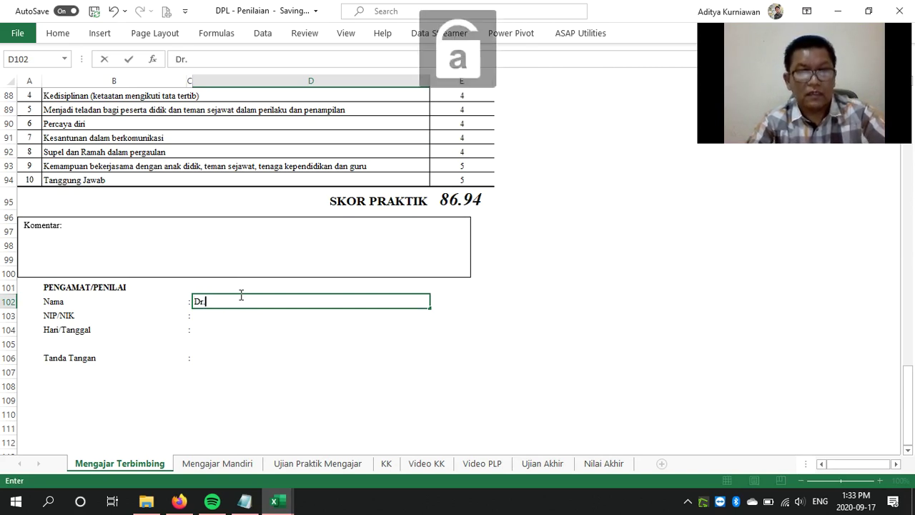
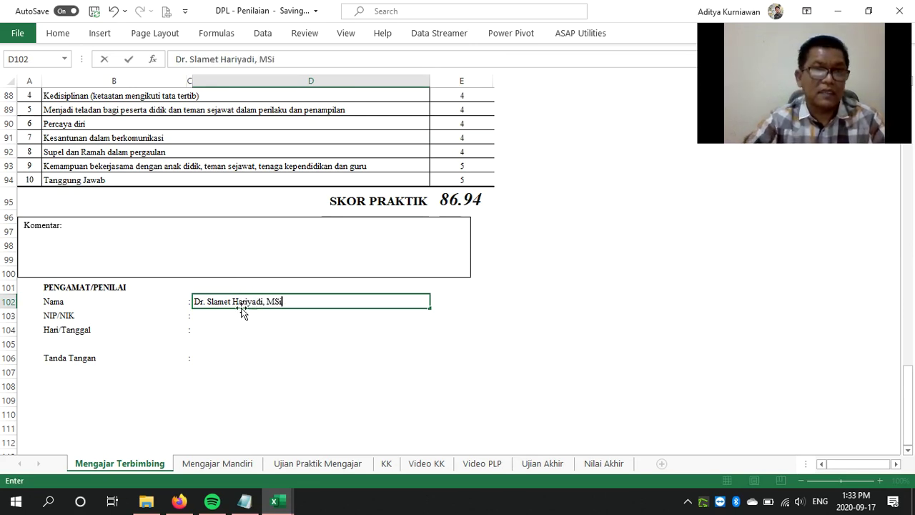
pyautogui.click(241, 315)
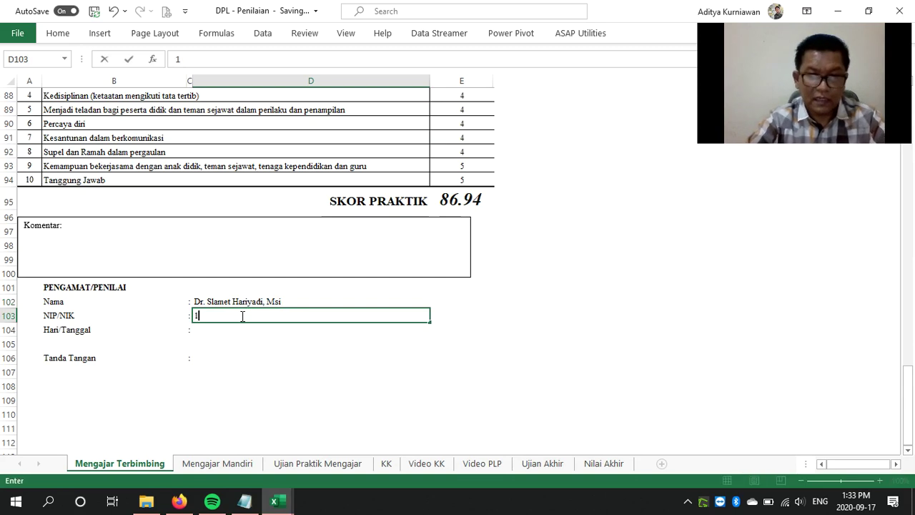
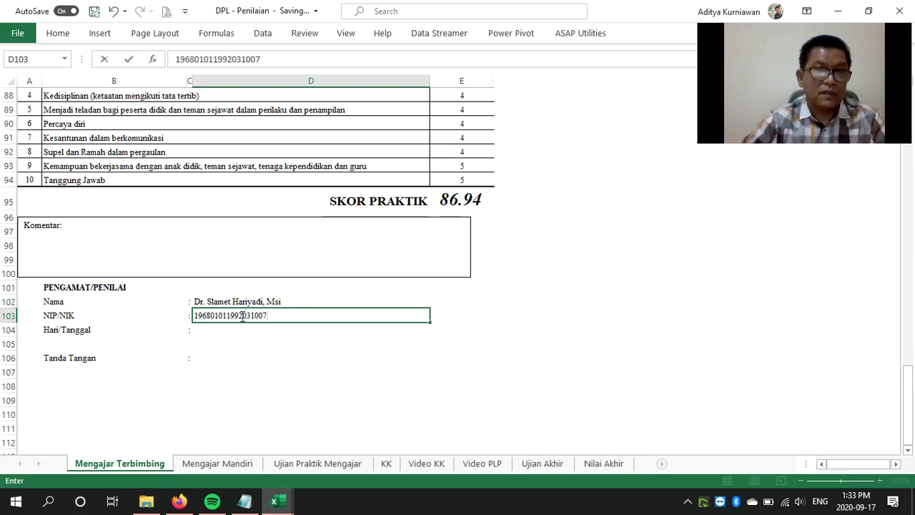
# Enter the assessor's NIP/NIK number and set Hari/Tanggal to 7 Agustus 2020
pyautogui.press('Return')
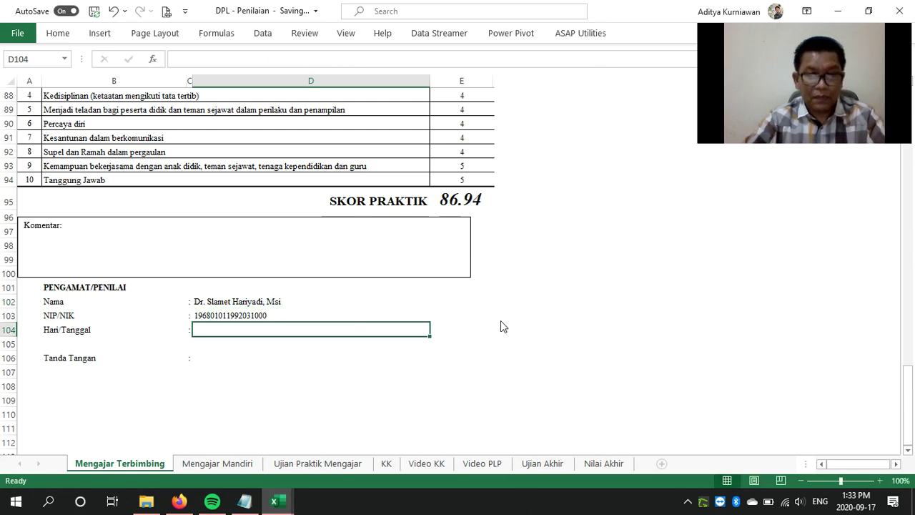
pyautogui.write('1')
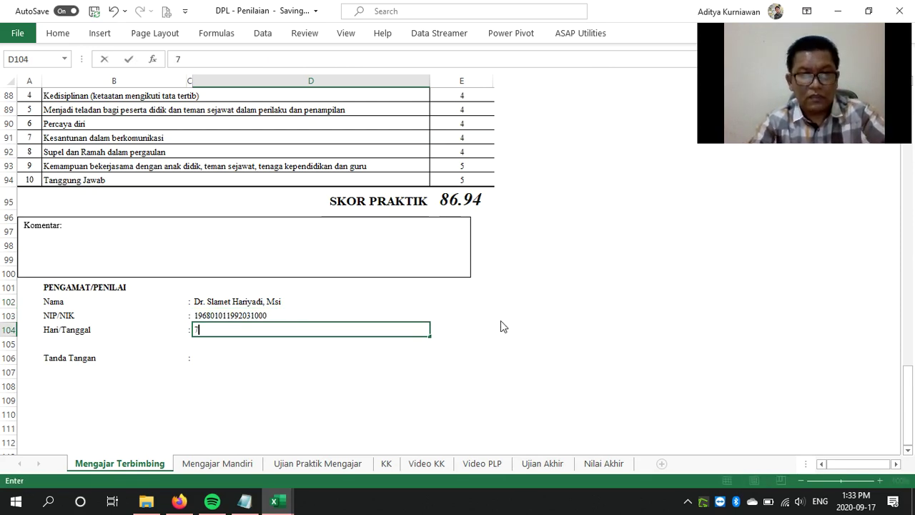
pyautogui.write(' Agustus ')
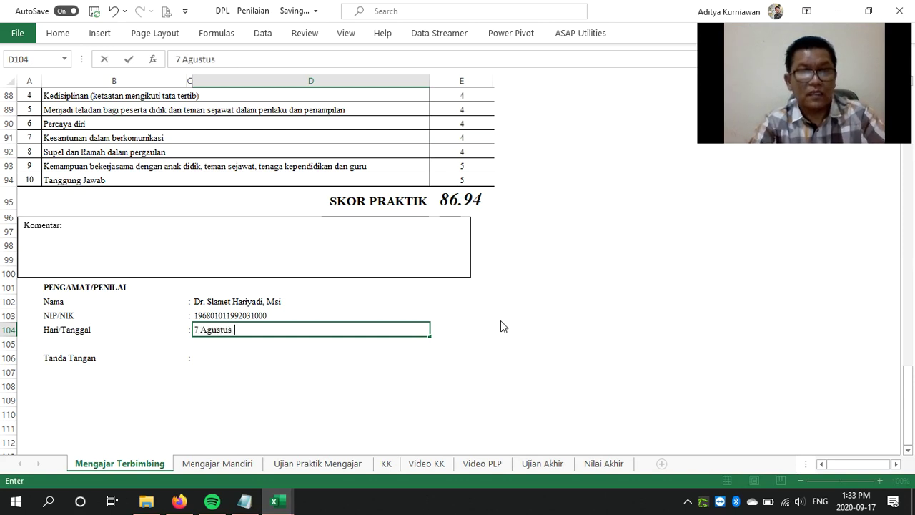
pyautogui.write('20')
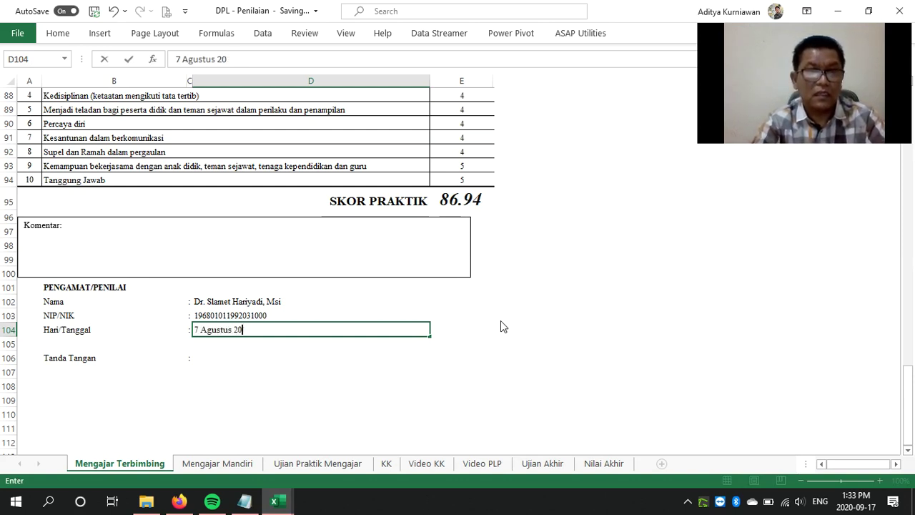
pyautogui.write('10')
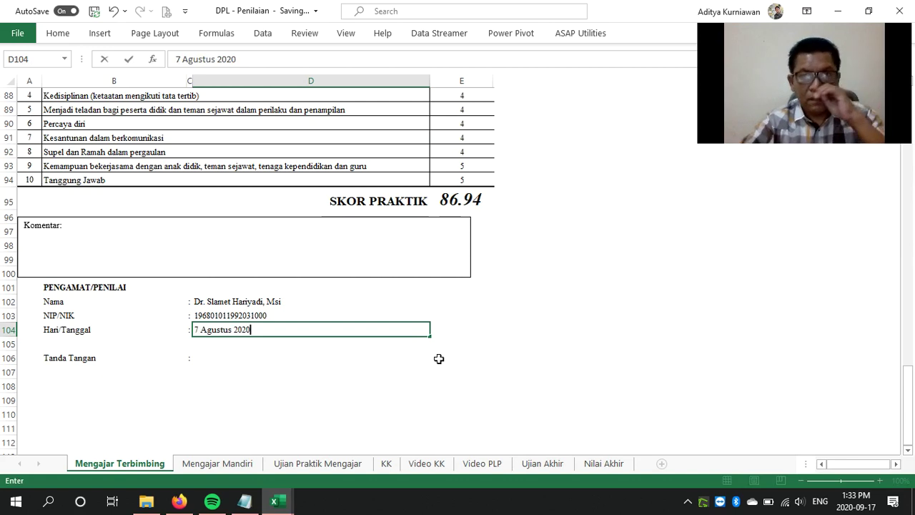
pyautogui.click(203, 384)
pyautogui.scroll(-3, 221, 369)
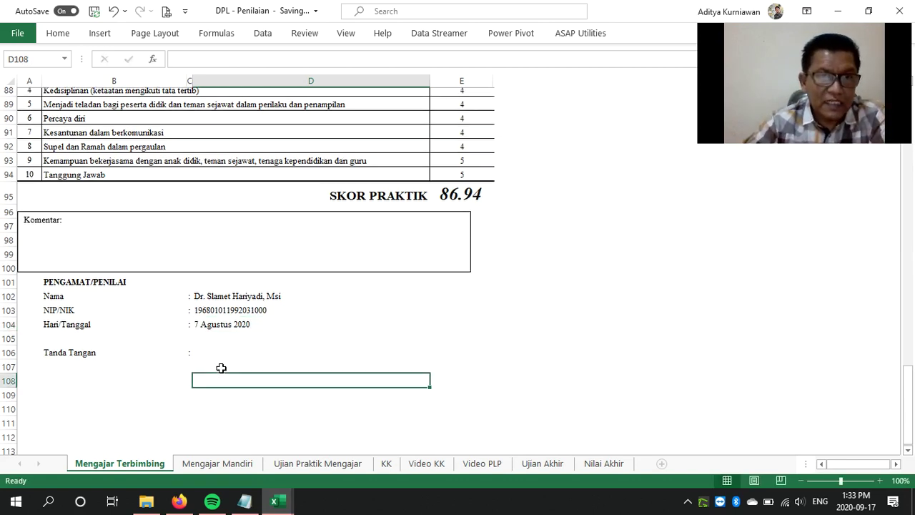
pyautogui.scroll(4, 220, 368)
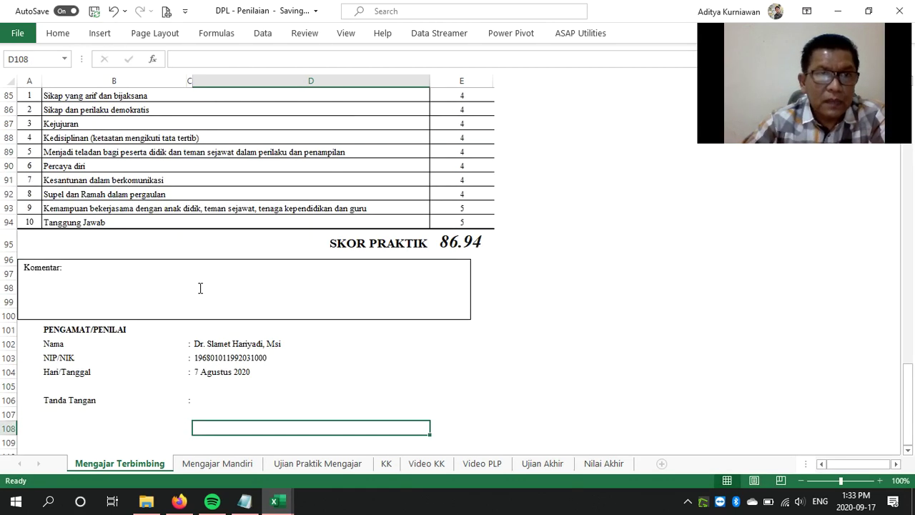
# Write the Komentar 'Media pembelajaran kurang mendukung materi pelajaran. Perlu digantikan dengan benda asli.'
pyautogui.click(200, 289)
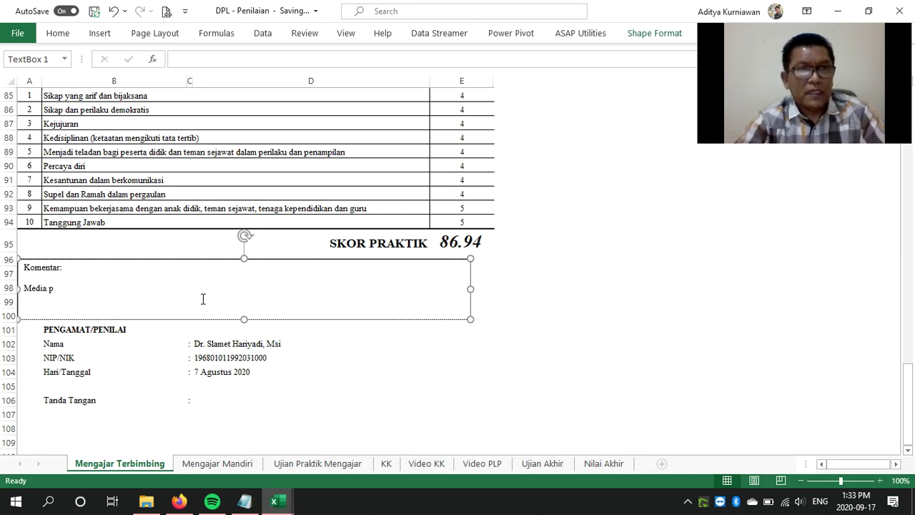
pyautogui.write('elajaran kurang mendukung ma')
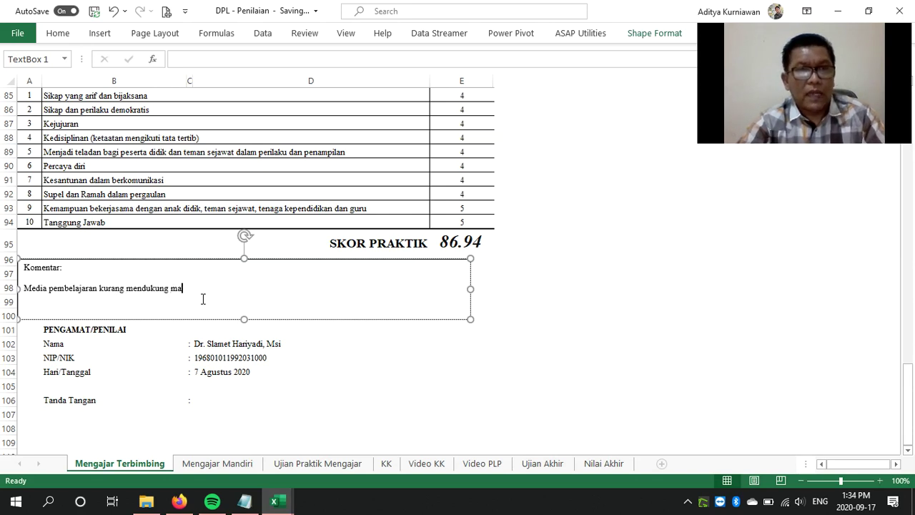
pyautogui.write('pelajaran.')
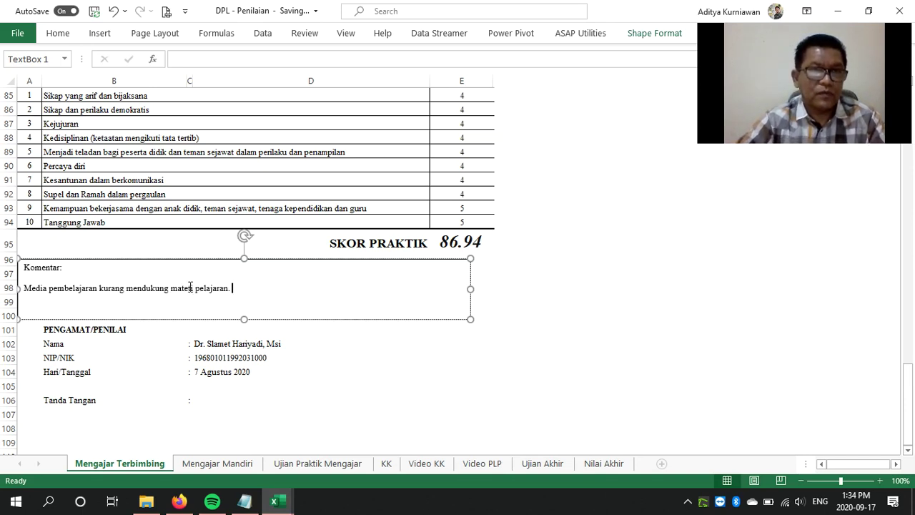
pyautogui.press('BackSpace')
pyautogui.write('rlu d')
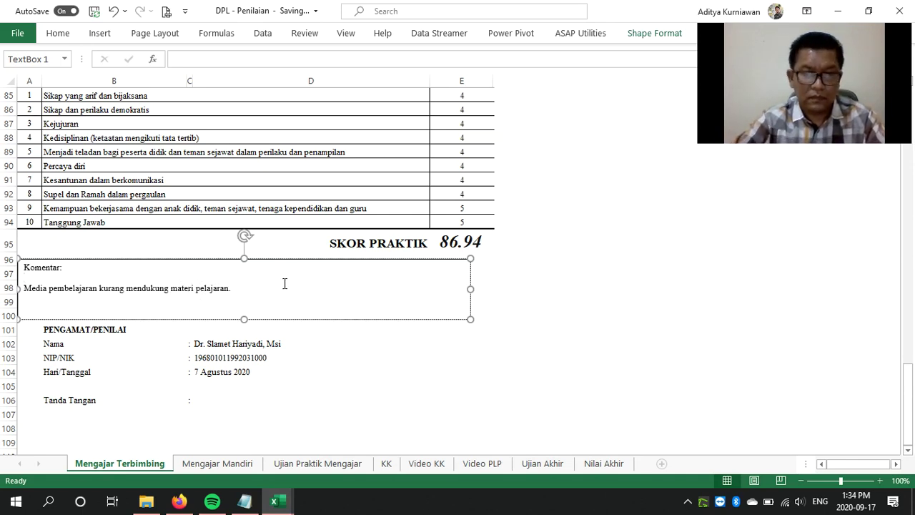
pyautogui.write('igant')
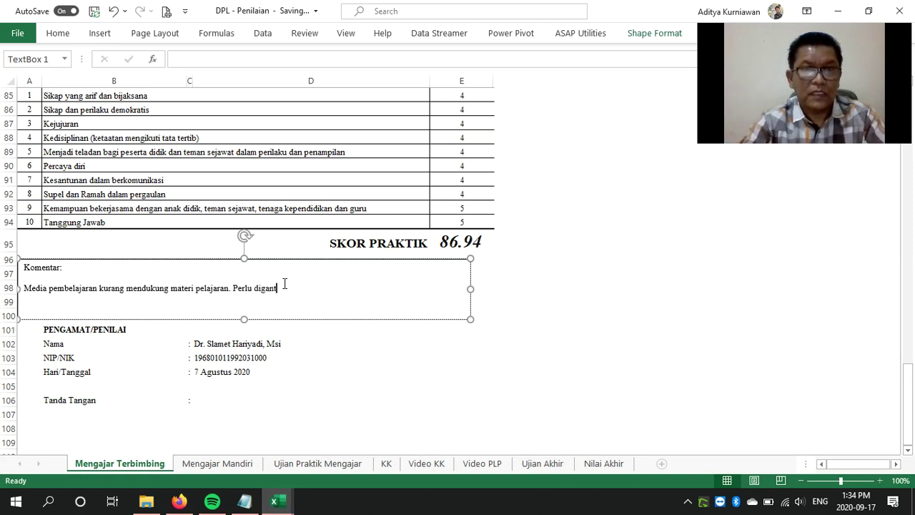
pyautogui.write('ikan dengan bend')
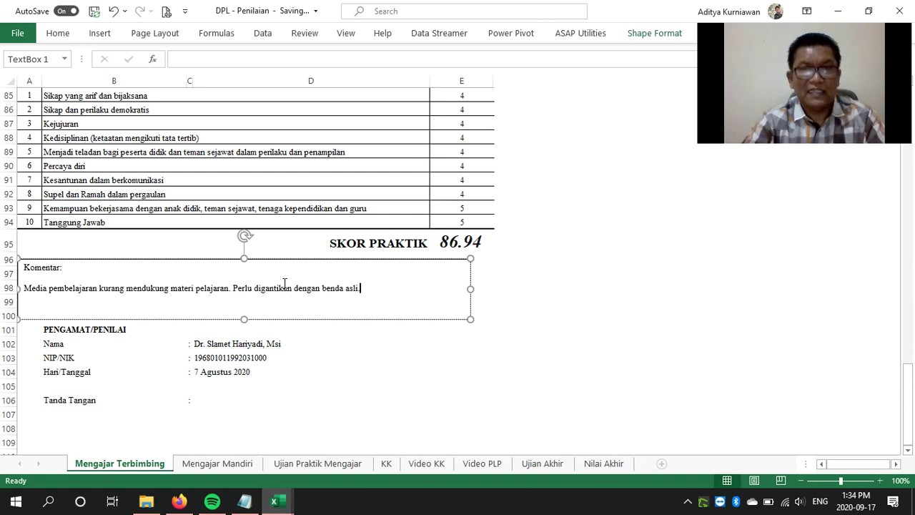
pyautogui.write('a asli.')
pyautogui.scroll(-2, 421, 328)
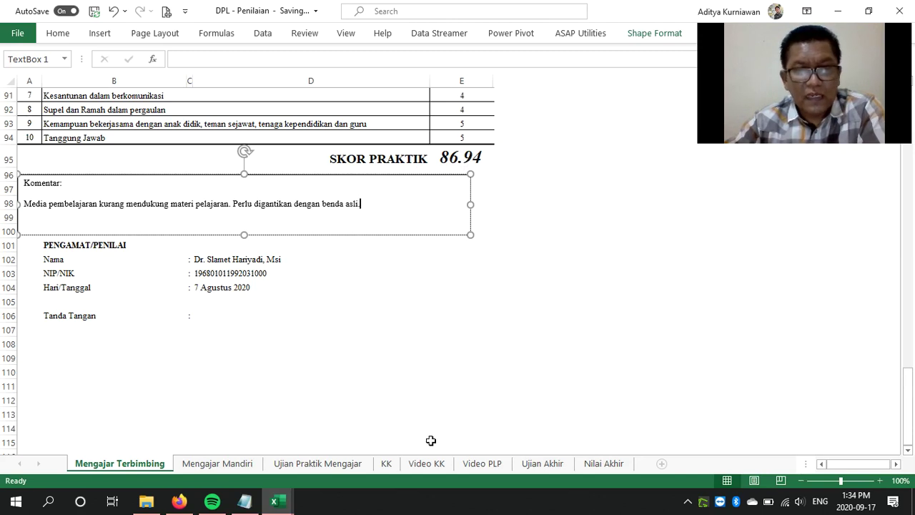
pyautogui.click(605, 465)
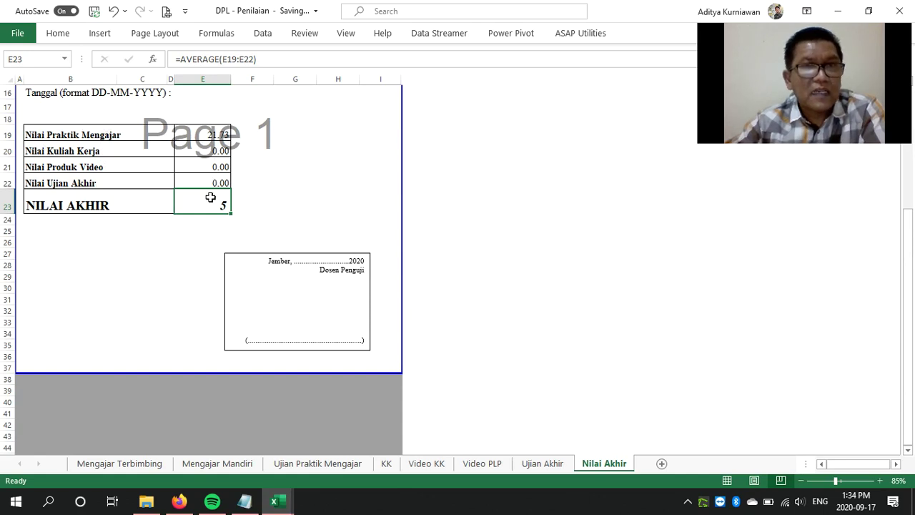
pyautogui.click(209, 465)
pyautogui.scroll(-2, 308, 305)
pyautogui.scroll(2, 307, 305)
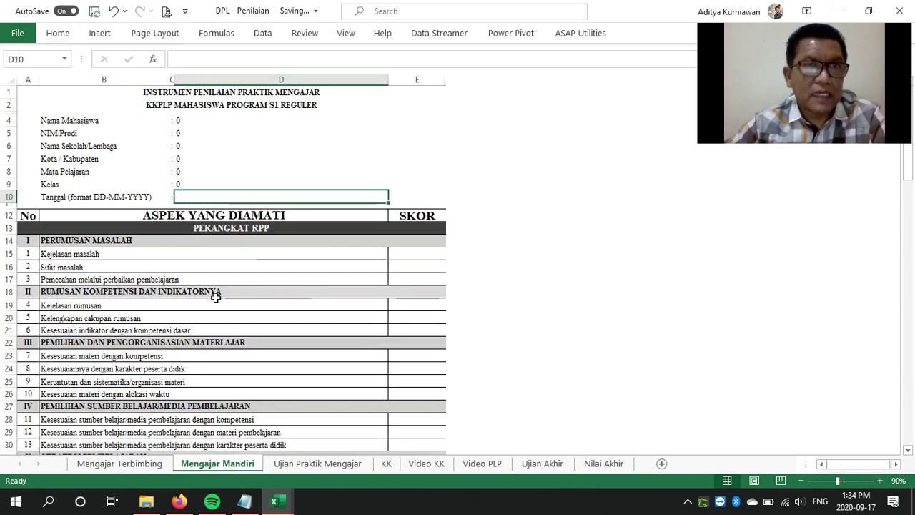
pyautogui.click(147, 465)
pyautogui.scroll(20, 262, 296)
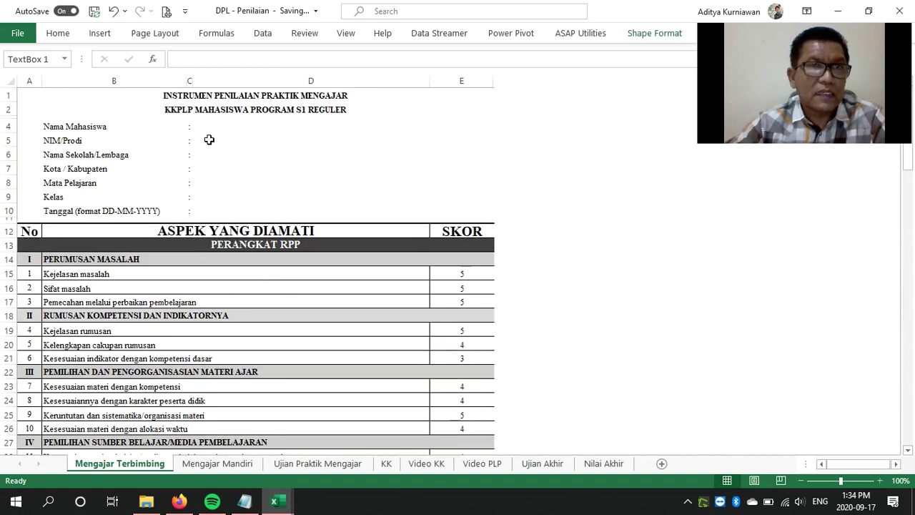
# Enter the student's name, NIM, school SMAN 1 Jember and city Jember in the header
pyautogui.click(210, 127)
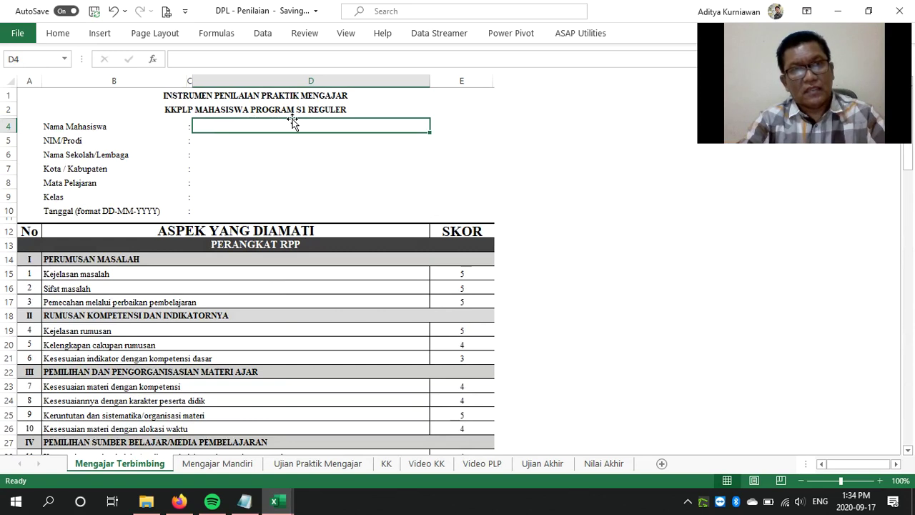
pyautogui.write('Aditya')
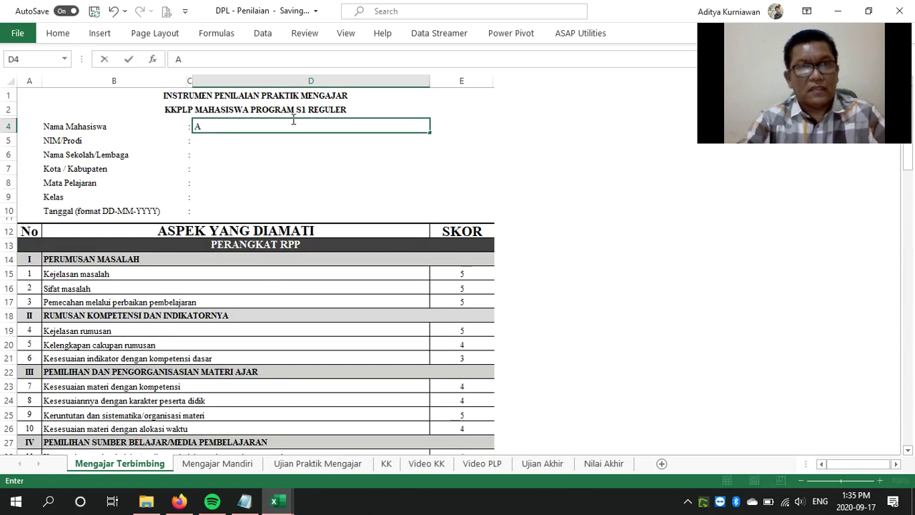
pyautogui.click(253, 141)
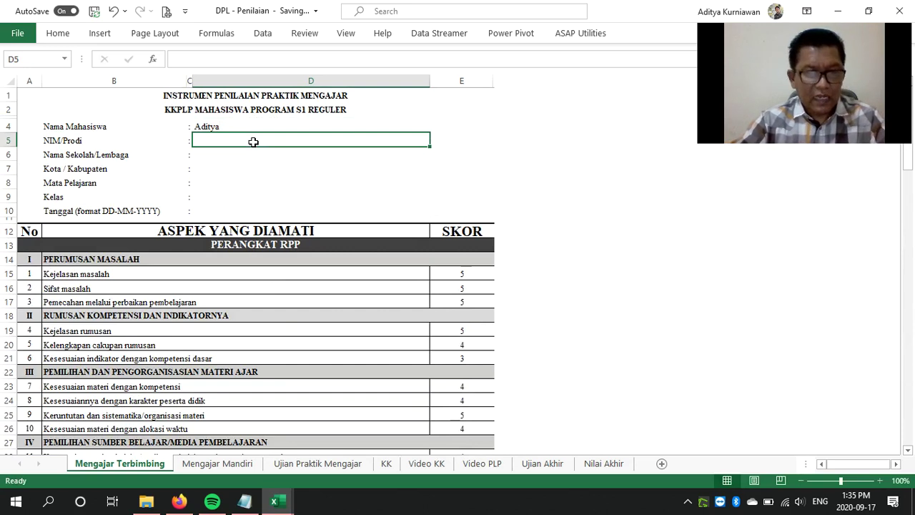
pyautogui.write('111111')
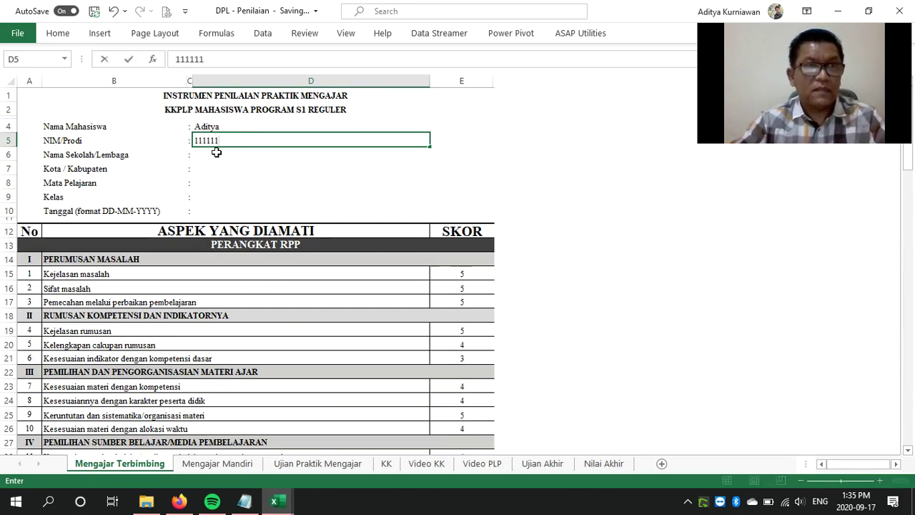
pyautogui.click(216, 152)
pyautogui.write('SMA')
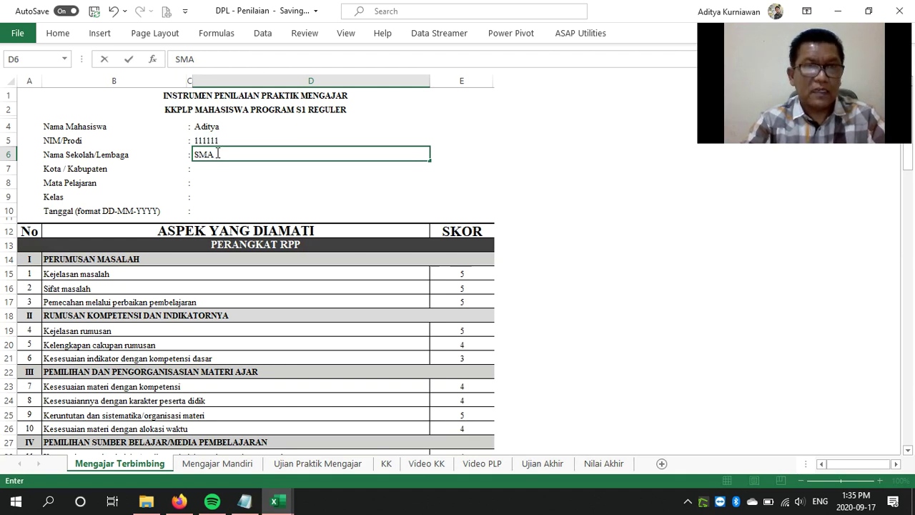
pyautogui.write('N 1 Jember')
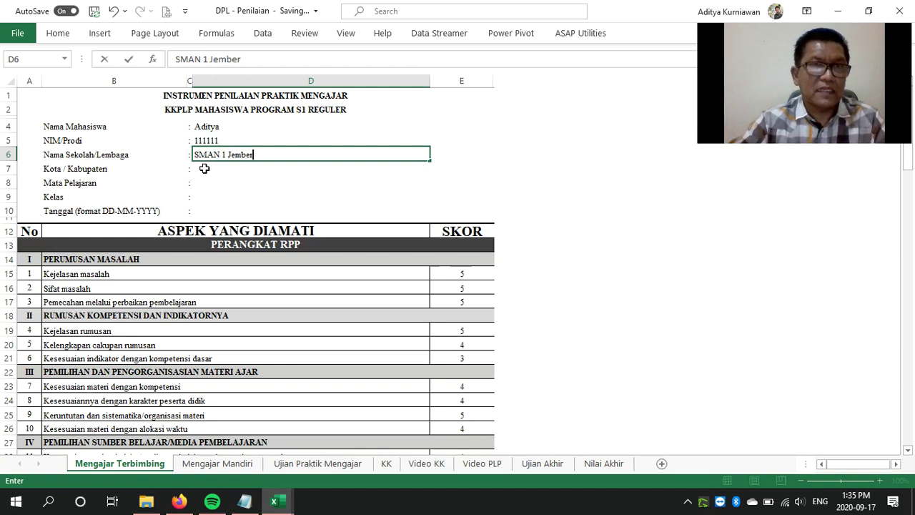
pyautogui.click(205, 168)
pyautogui.write('Jember')
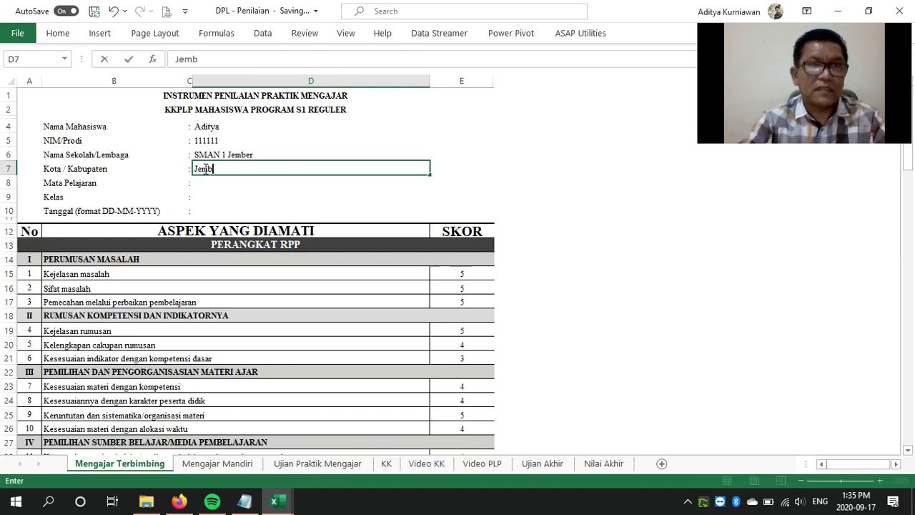
# Set Mata Pelajaran to Biologi, Kelas 11 and Tanggal 07-08-2020, then go to Mengajar Mandiri
pyautogui.click(251, 179)
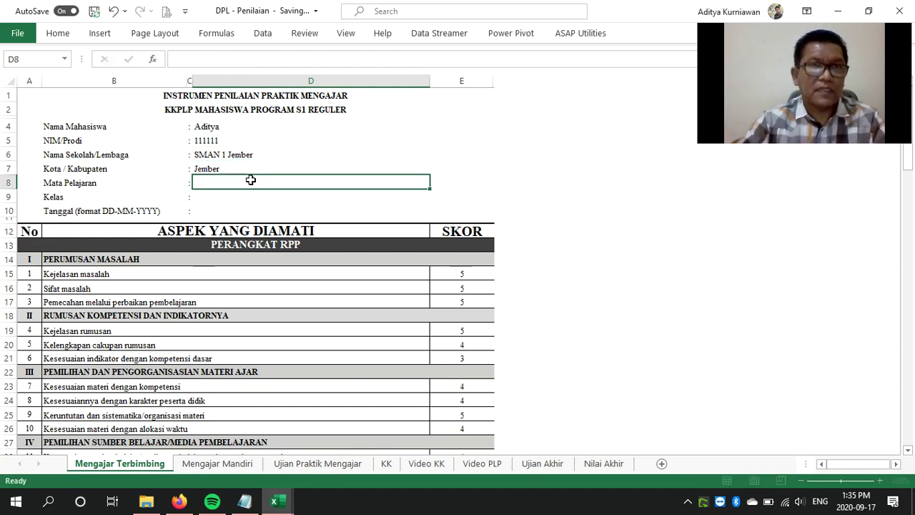
pyautogui.write('Biologi')
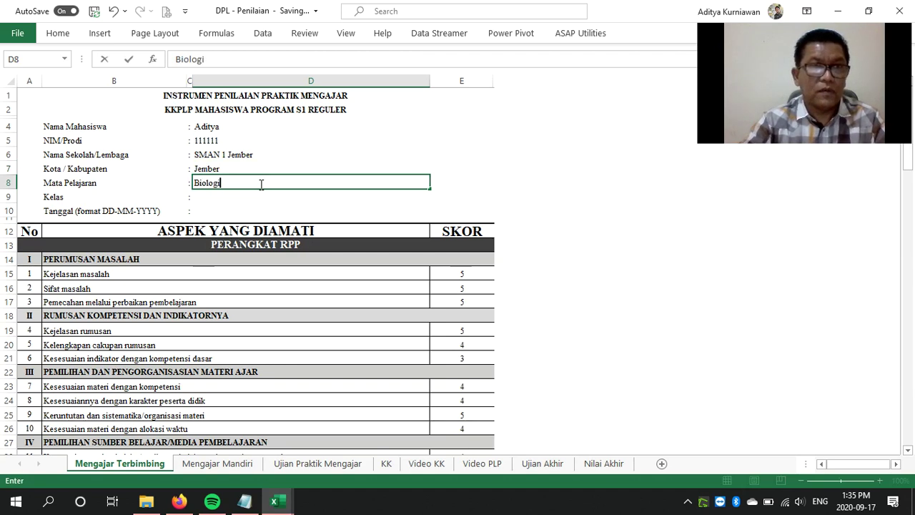
pyautogui.click(257, 198)
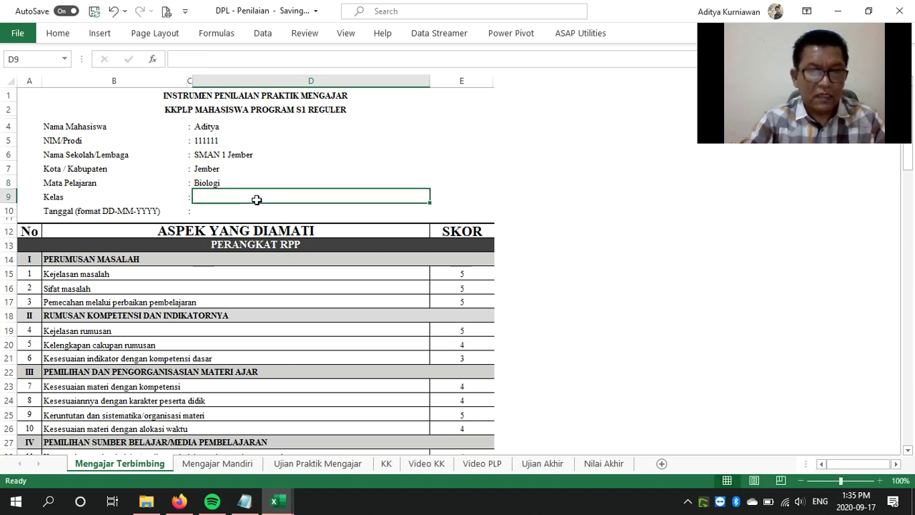
pyautogui.write('11')
pyautogui.click(249, 209)
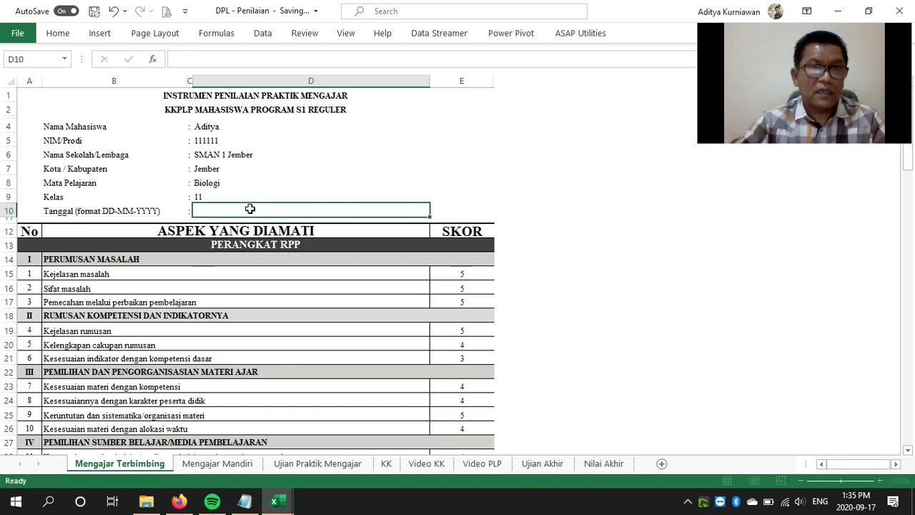
pyautogui.write('07')
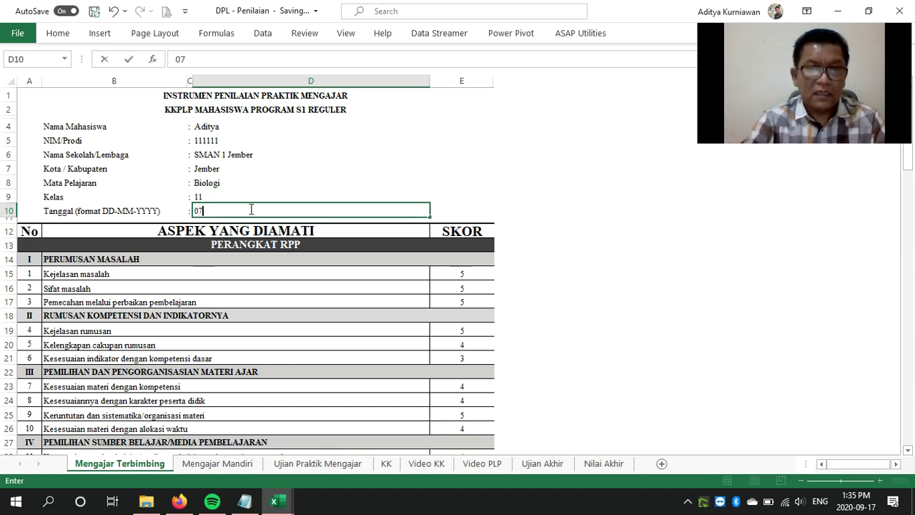
pyautogui.write('-08-2020')
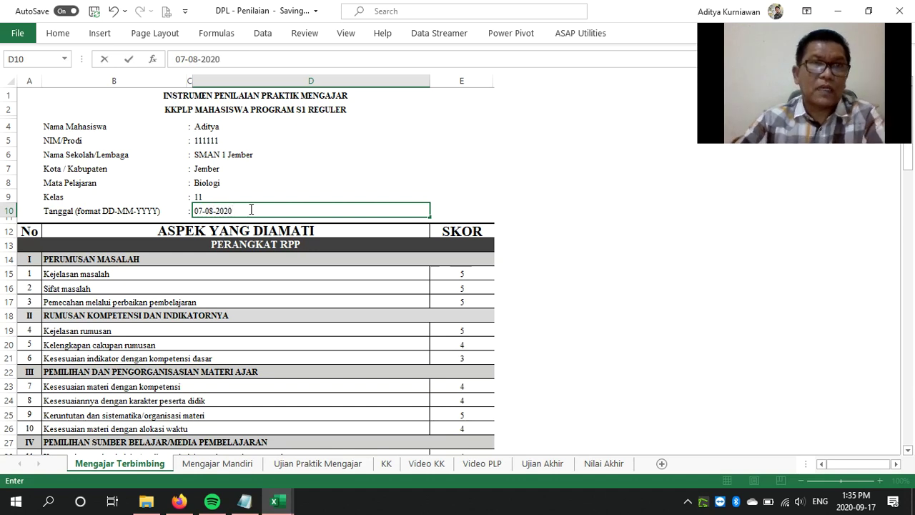
pyautogui.click(201, 465)
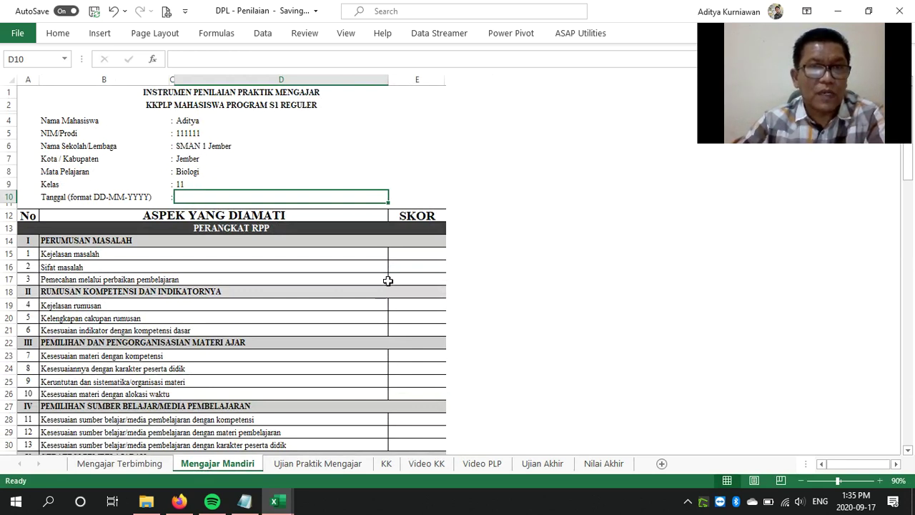
pyautogui.scroll(-20, 387, 280)
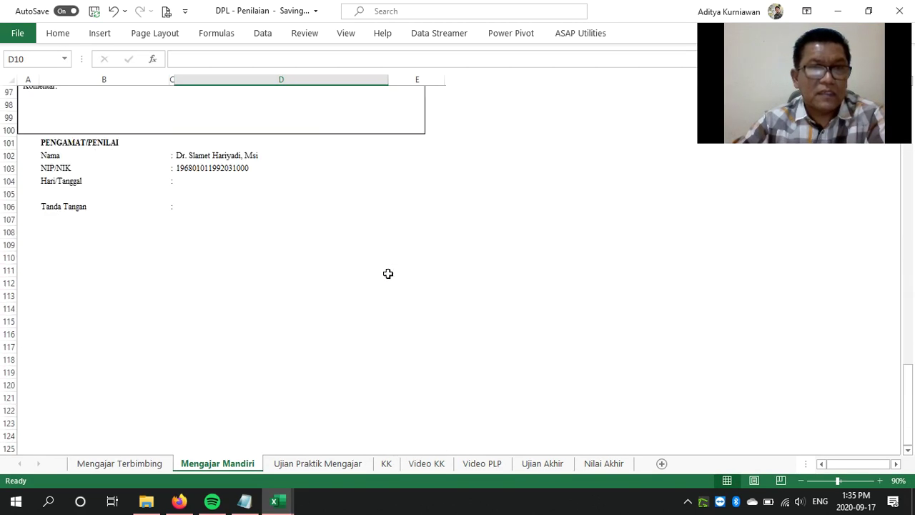
pyautogui.scroll(1, 388, 274)
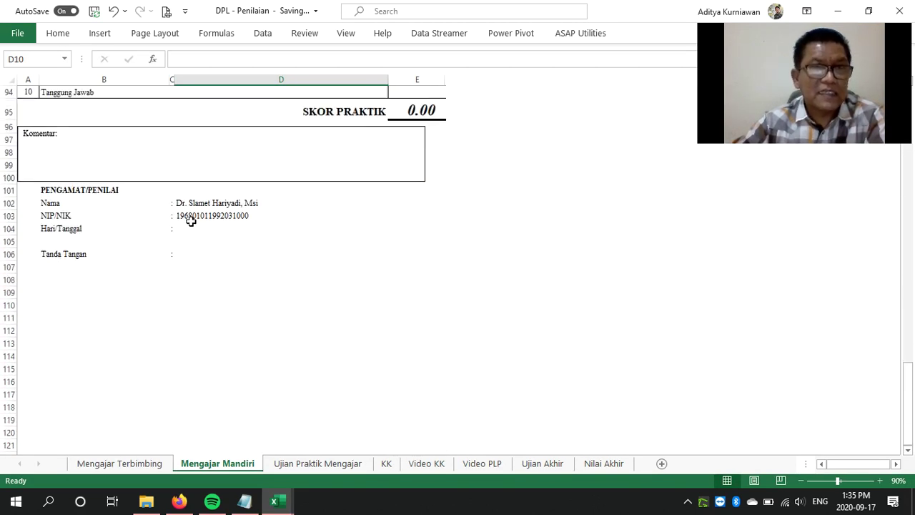
pyautogui.scroll(1, 452, 271)
pyautogui.scroll(20, 453, 270)
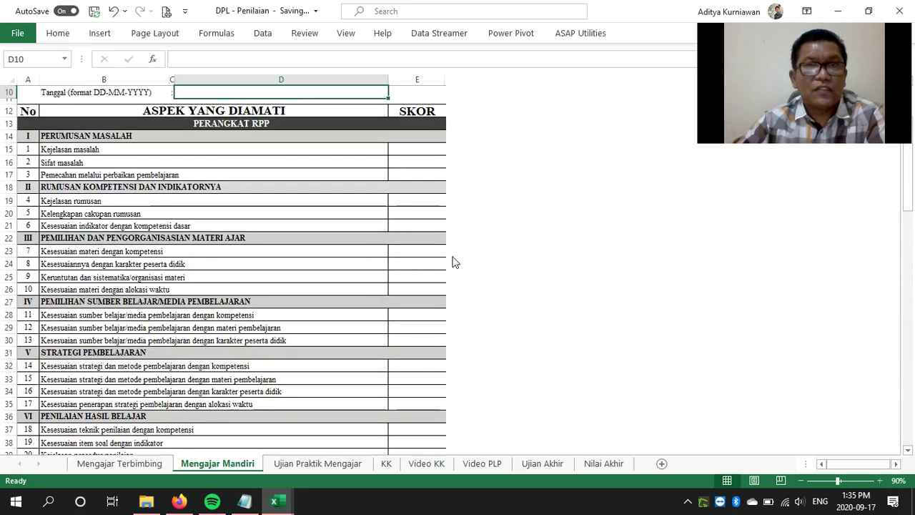
pyautogui.scroll(-20, 424, 247)
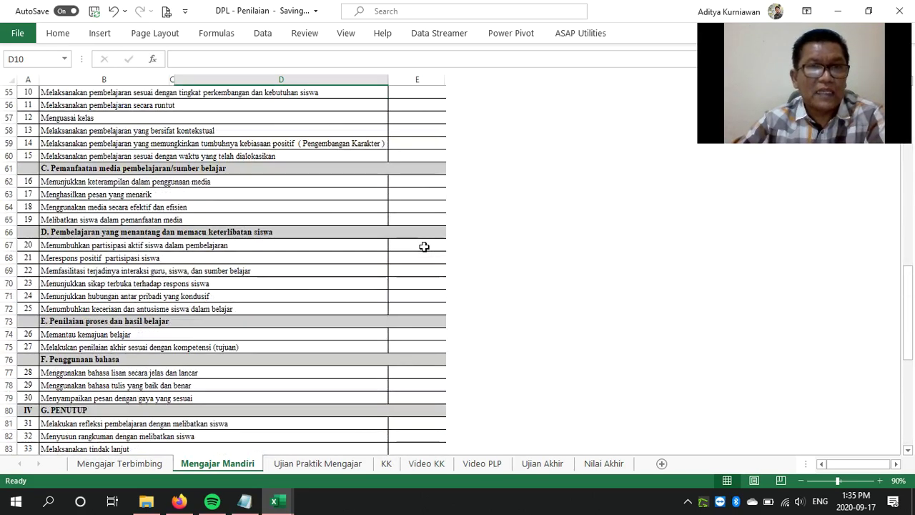
pyautogui.scroll(-2, 424, 247)
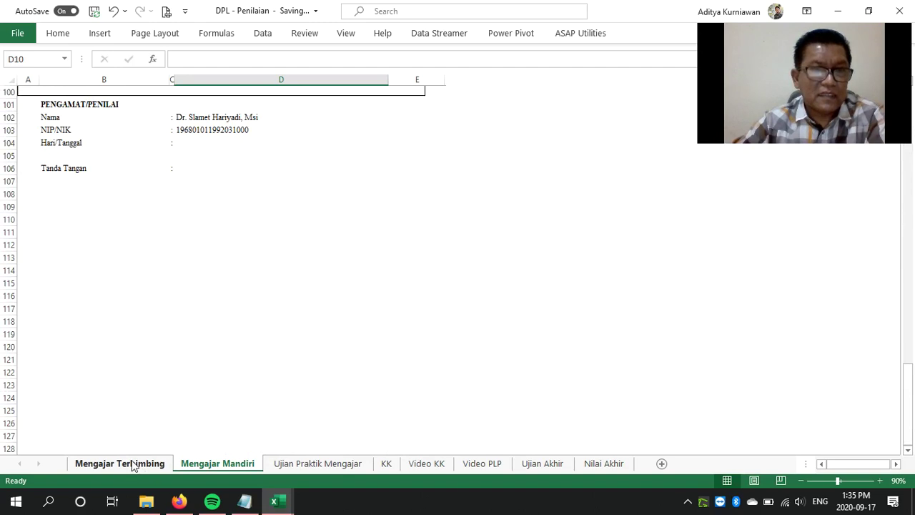
# Copy E15:E39 from Mengajar Terbimbing and select E15 on the Mengajar Mandiri sheet
pyautogui.click(120, 463)
pyautogui.moveTo(460, 274); pyautogui.dragTo(482, 343)
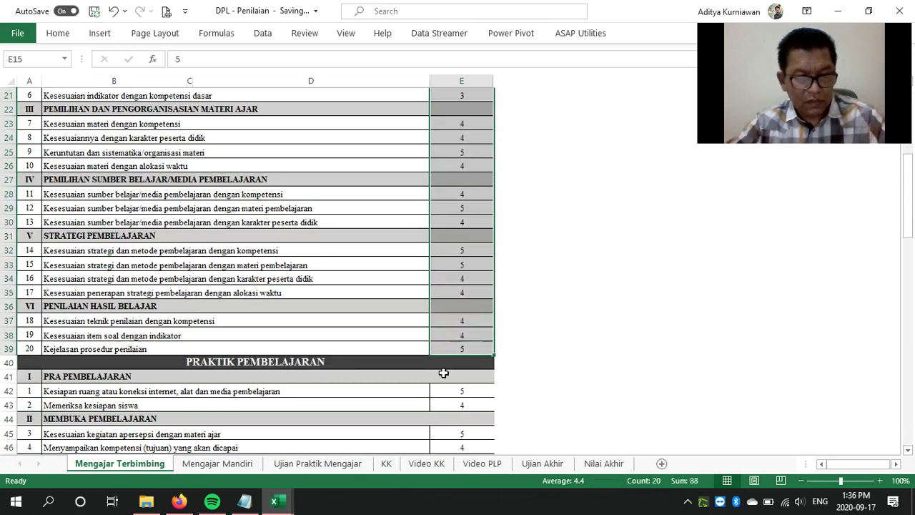
pyautogui.hotkey('ctrl', 'c')
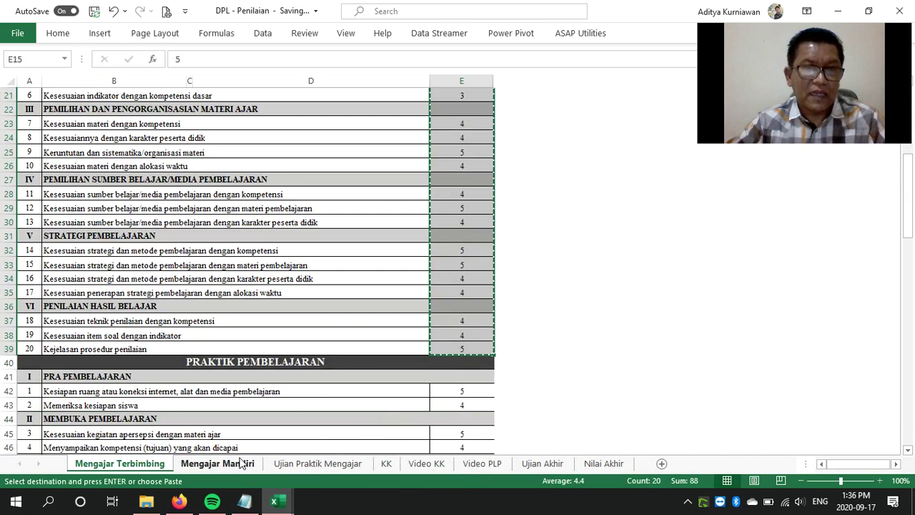
pyautogui.click(238, 464)
pyautogui.scroll(20, 458, 216)
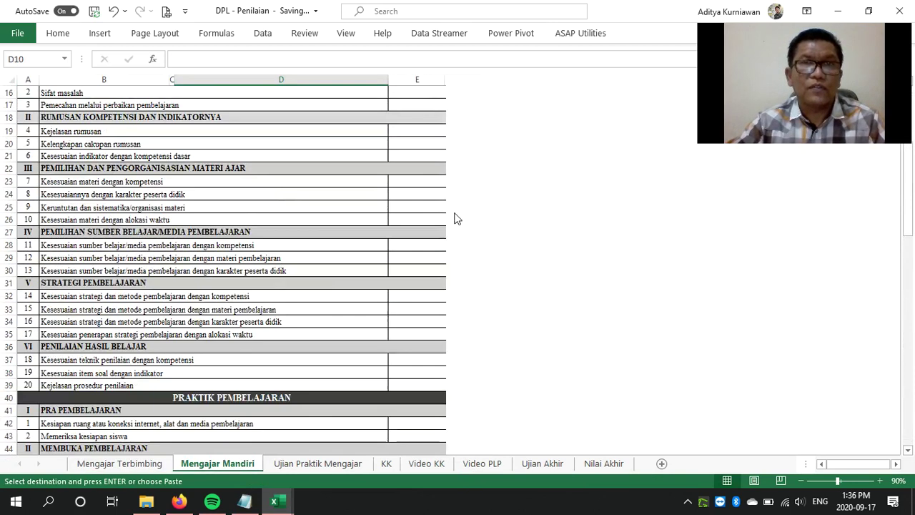
pyautogui.click(418, 254)
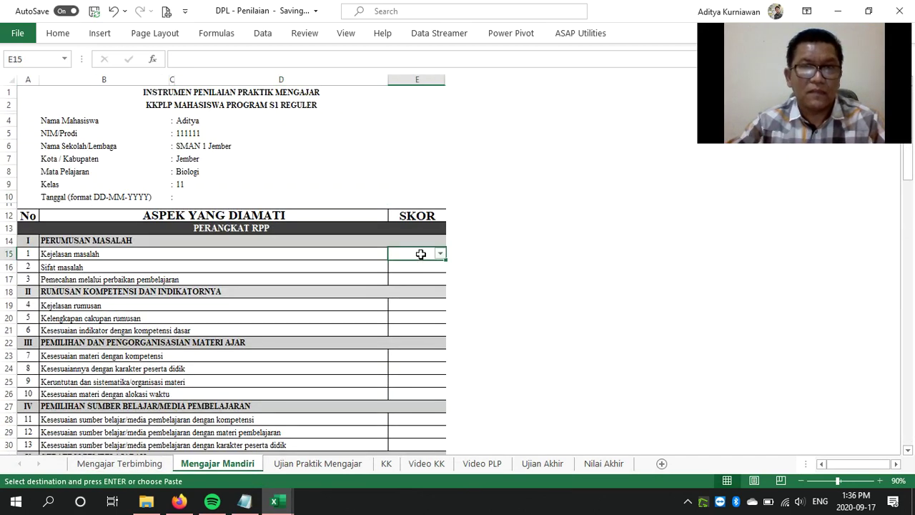
# Dismiss the protected-sheet warning and pick scores 3, 4 and 5 for items 1–3 from the dropdowns
pyautogui.click(464, 290)
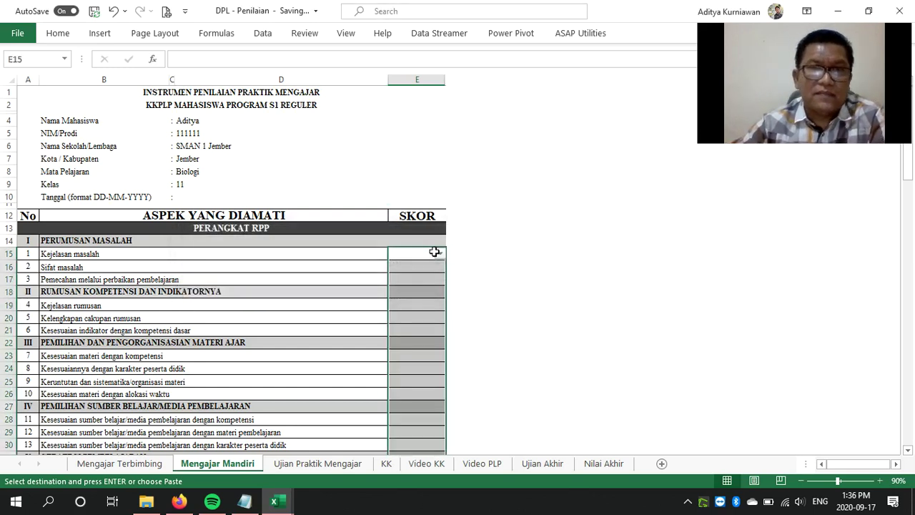
pyautogui.click(440, 254)
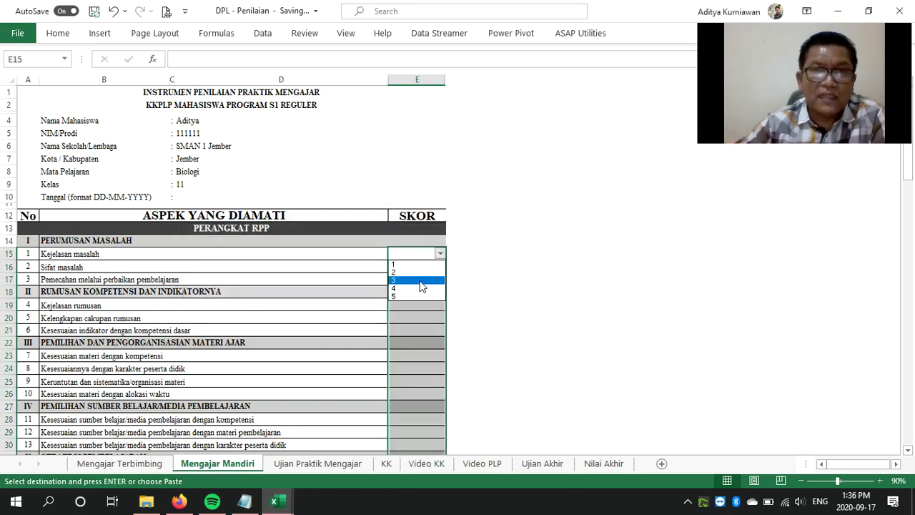
pyautogui.click(431, 270)
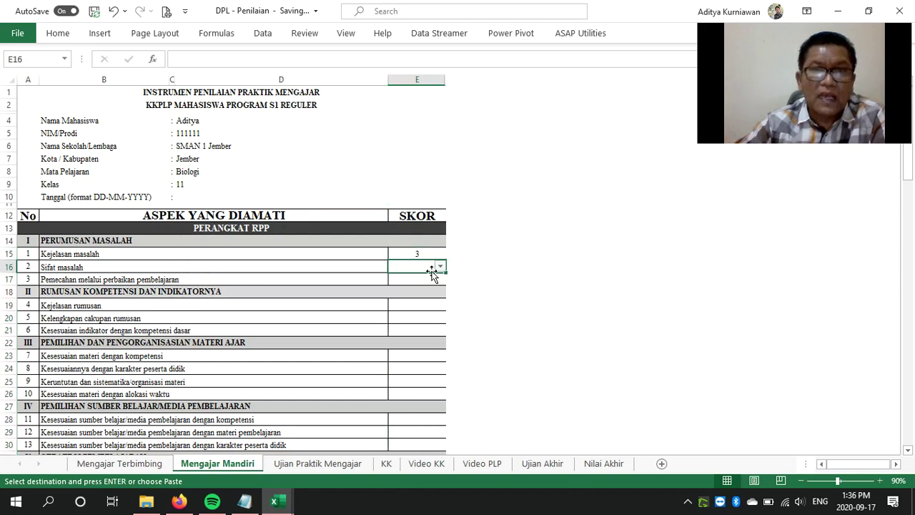
pyautogui.click(441, 270)
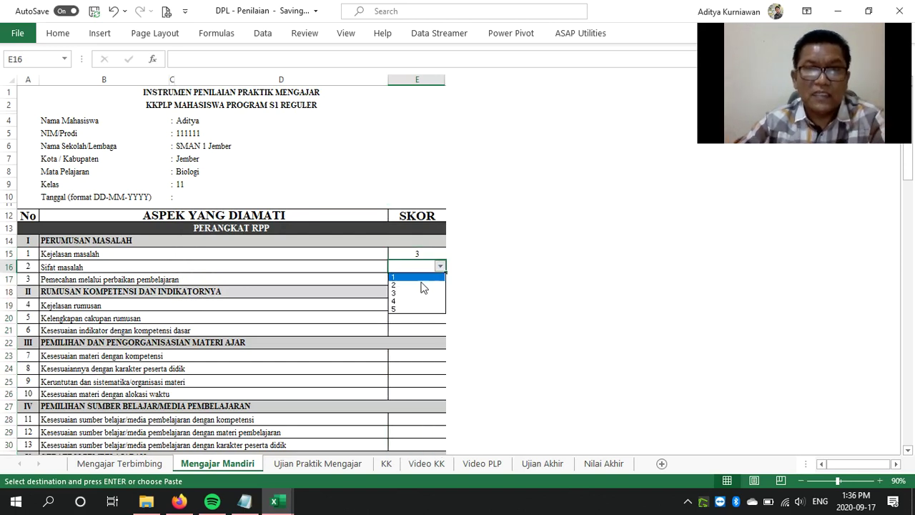
pyautogui.click(420, 301)
pyautogui.click(430, 281)
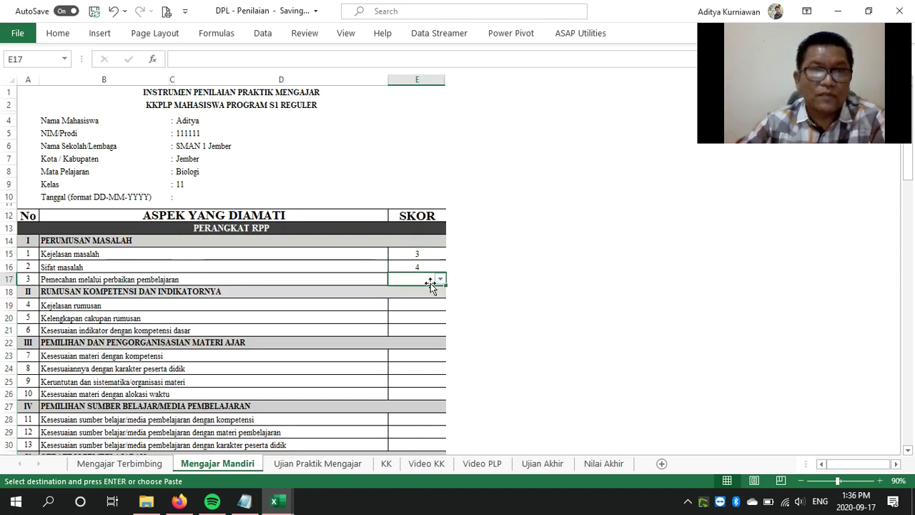
pyautogui.click(440, 279)
pyautogui.click(426, 322)
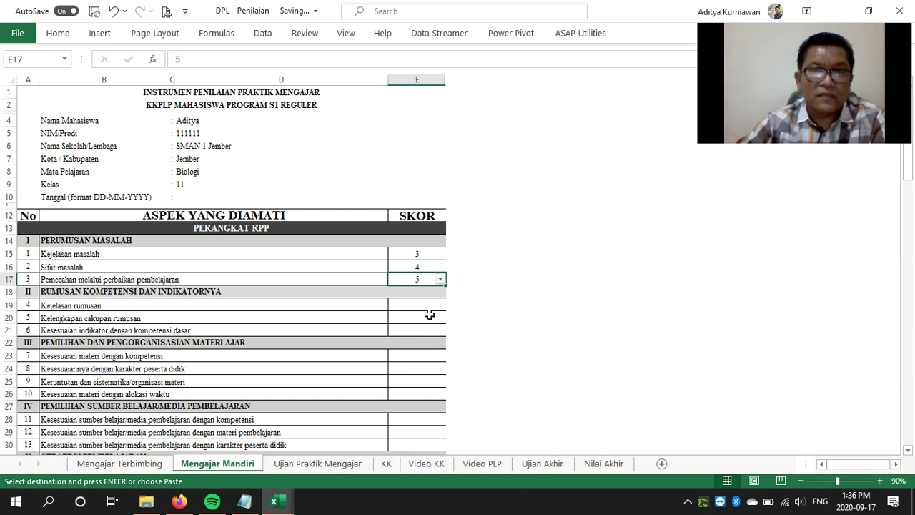
# Type scores 4, 4, 5, 4, 5, 4, 4, 4 for items 4 through 11
pyautogui.click(427, 306)
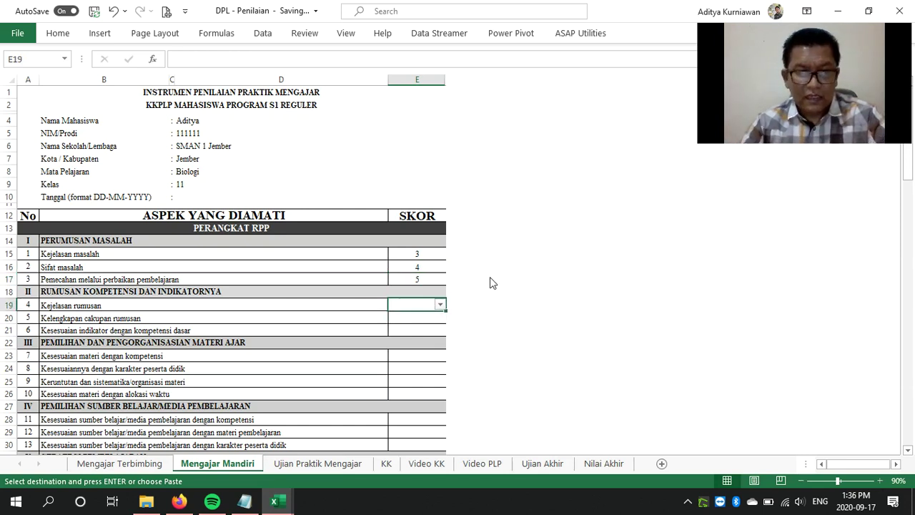
pyautogui.write('4')
pyautogui.press('Return')
pyautogui.write('4')
pyautogui.press('Return')
pyautogui.write('4')
pyautogui.press('Return')
pyautogui.press('Return')
pyautogui.write('5')
pyautogui.press('Return')
pyautogui.write('4')
pyautogui.press('Return')
pyautogui.write('5')
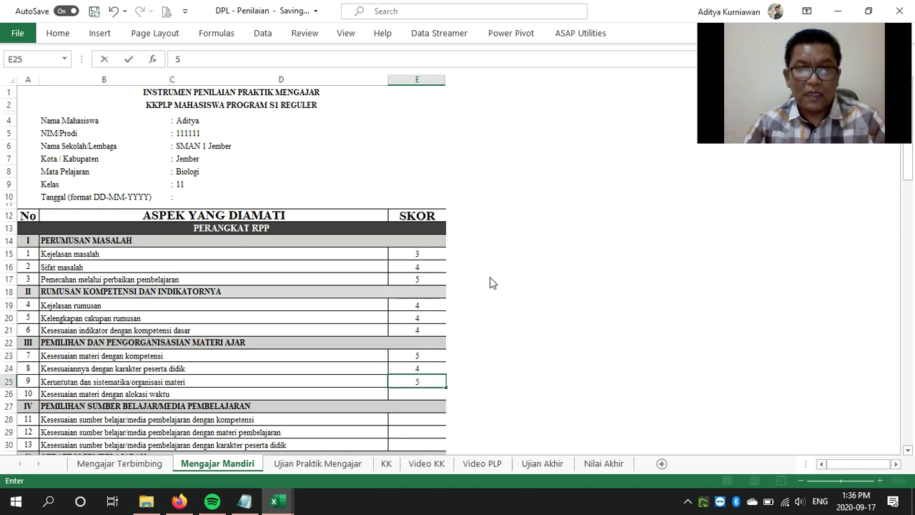
pyautogui.press('Return')
pyautogui.write('4')
pyautogui.press('Return')
pyautogui.press('Return')
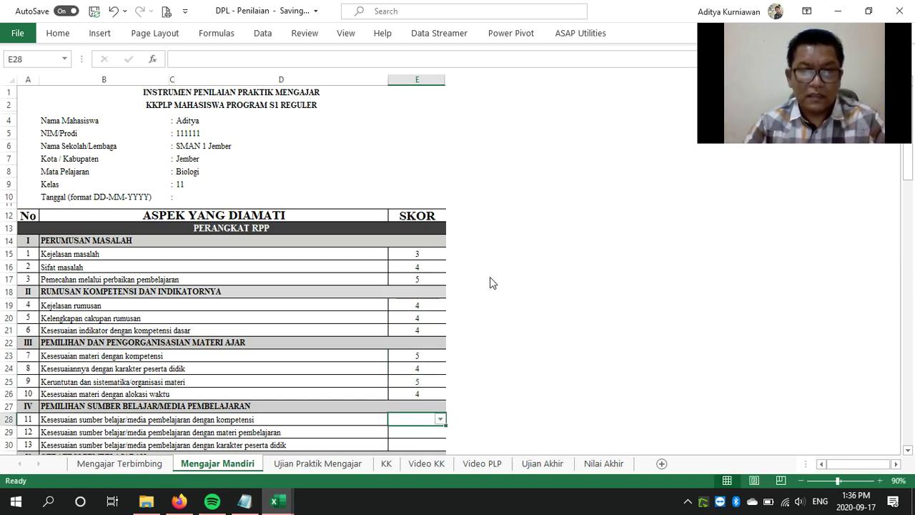
pyautogui.write('4')
pyautogui.press('Return')
pyautogui.write('4')
pyautogui.press('Return')
pyautogui.write('4')
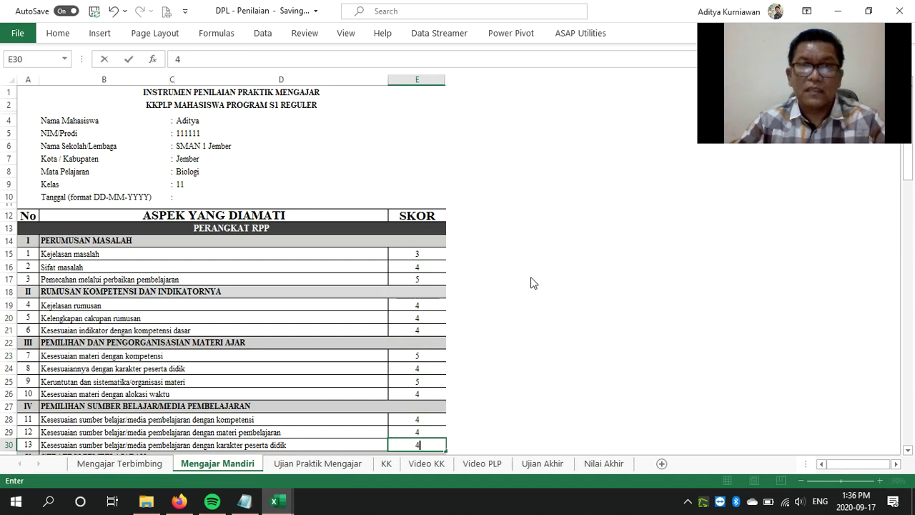
# Score the items starting at E32 as 4, 5, 5, then 4 for the rest
pyautogui.scroll(-7, 531, 282)
pyautogui.click(432, 224)
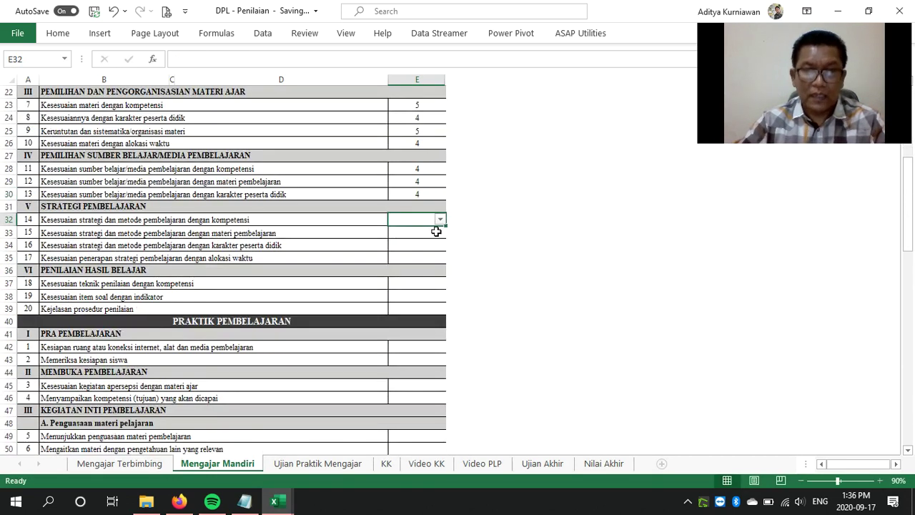
pyautogui.write('4')
pyautogui.press('Return')
pyautogui.write('5')
pyautogui.press('Return')
pyautogui.write('5')
pyautogui.press('Return')
pyautogui.write('4')
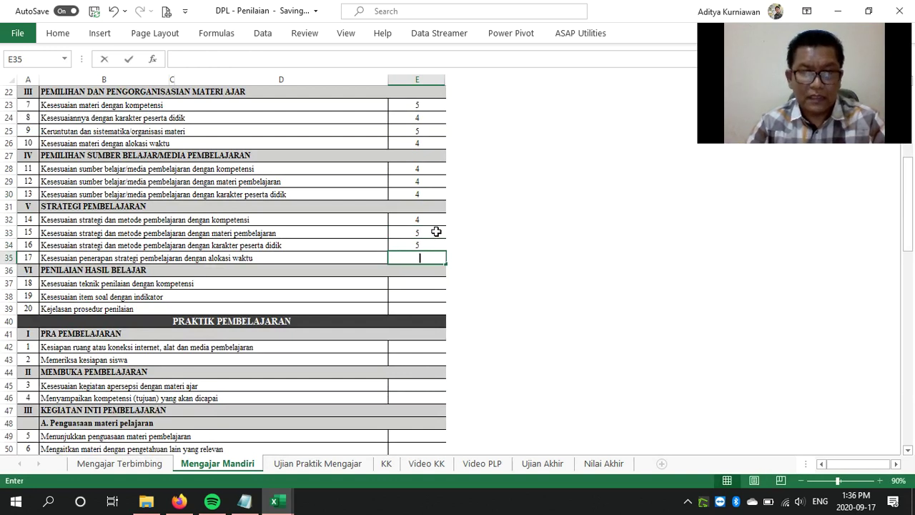
pyautogui.press('Return')
pyautogui.write('4')
pyautogui.press('Return')
pyautogui.write('4')
pyautogui.press('Return')
pyautogui.write('4')
pyautogui.press('Return')
pyautogui.press('Return')
pyautogui.press('Return')
pyautogui.write('4')
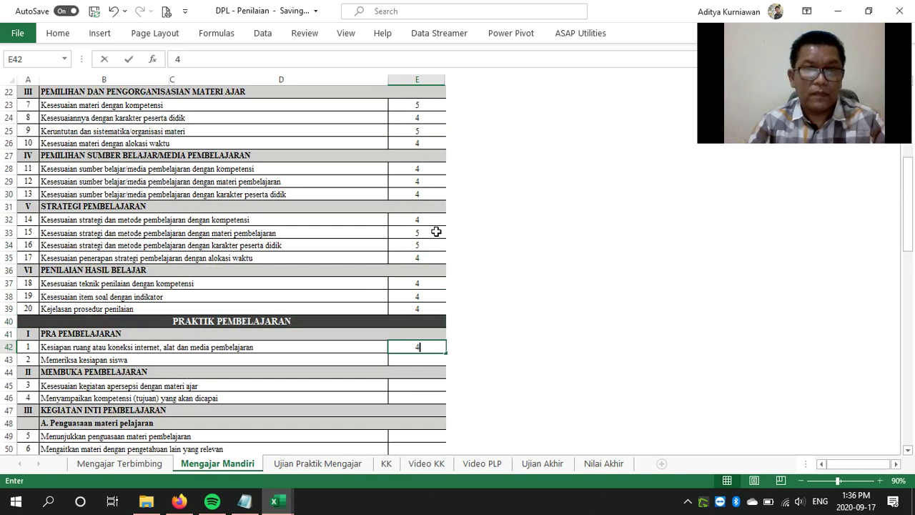
pyautogui.press('Return')
pyautogui.write('4')
pyautogui.press('Return')
pyautogui.press('Return')
pyautogui.write('4')
# Score the core teaching items from E49: six 5s followed by seven 4s
pyautogui.press('Return')
pyautogui.write('4')
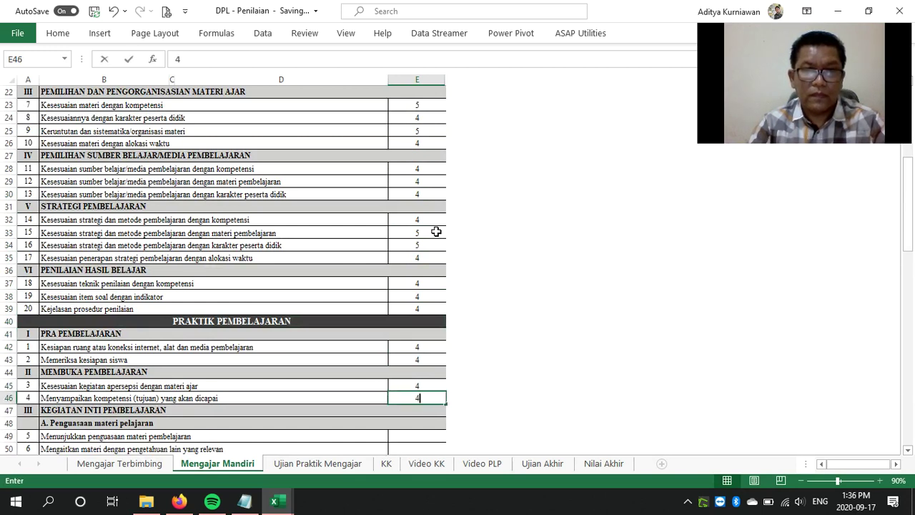
pyautogui.scroll(-7, 436, 232)
pyautogui.click(411, 169)
pyautogui.write('5')
pyautogui.press('Return')
pyautogui.write('5')
pyautogui.press('Return')
pyautogui.write('5')
pyautogui.press('Return')
pyautogui.write('5')
pyautogui.press('Return')
pyautogui.write('5')
pyautogui.press('Return')
pyautogui.write('5')
pyautogui.press('Return')
pyautogui.write('4')
pyautogui.press('Return')
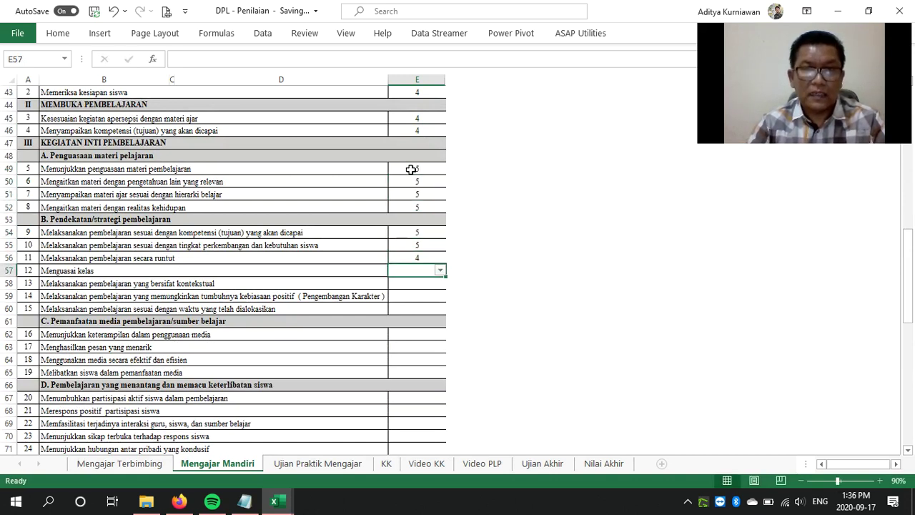
pyautogui.write('4')
pyautogui.press('Return')
pyautogui.write('4')
pyautogui.press('Return')
pyautogui.write('4')
pyautogui.press('Return')
pyautogui.write('4')
pyautogui.press('Return')
pyautogui.press('Return')
pyautogui.write('4')
# Score the next section's items 4, 5, 4, 5, 5, 5, 5, 4, 4 down to E75
pyautogui.press('Return')
pyautogui.write('4')
pyautogui.press('Return')
pyautogui.write('4')
pyautogui.press('Return')
pyautogui.write('4')
pyautogui.press('Return')
pyautogui.press('Return')
pyautogui.write('5')
pyautogui.press('Return')
pyautogui.write('4')
pyautogui.press('Return')
pyautogui.write('5')
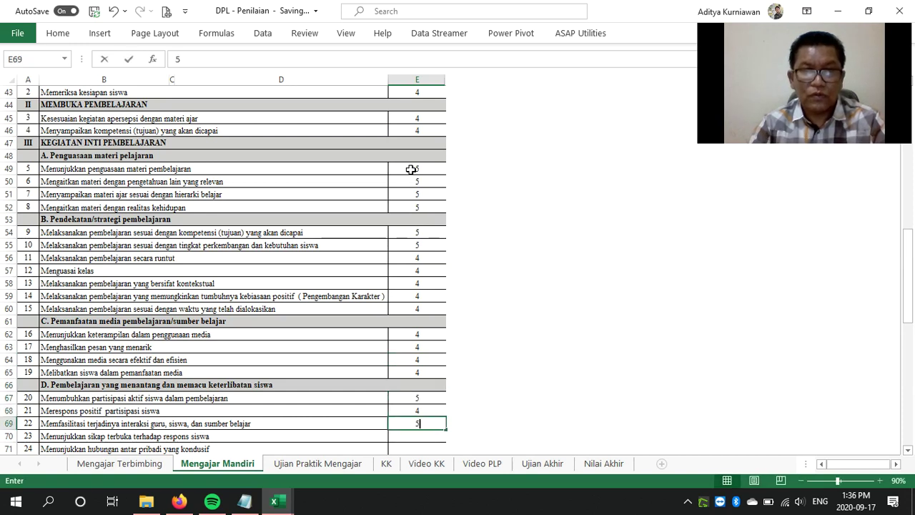
pyautogui.press('Return')
pyautogui.write('5')
pyautogui.press('Return')
pyautogui.write('5')
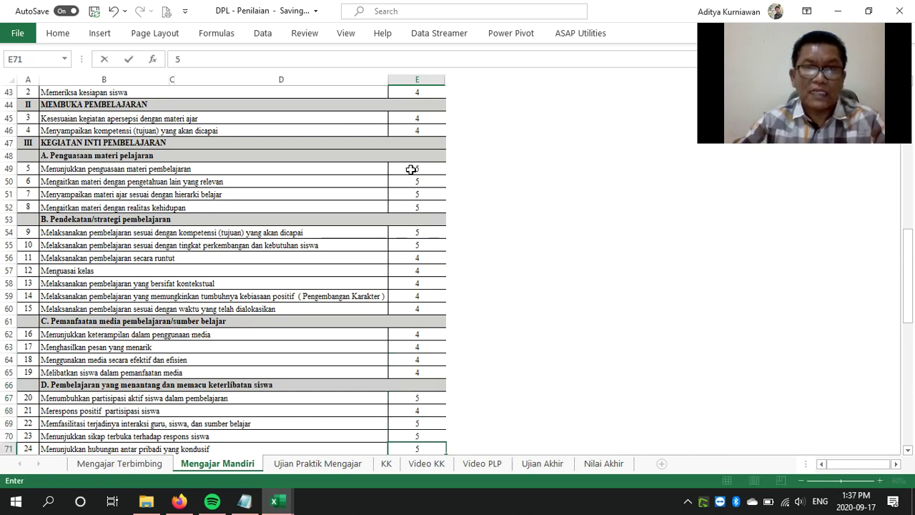
pyautogui.scroll(-5, 410, 186)
pyautogui.press('Return')
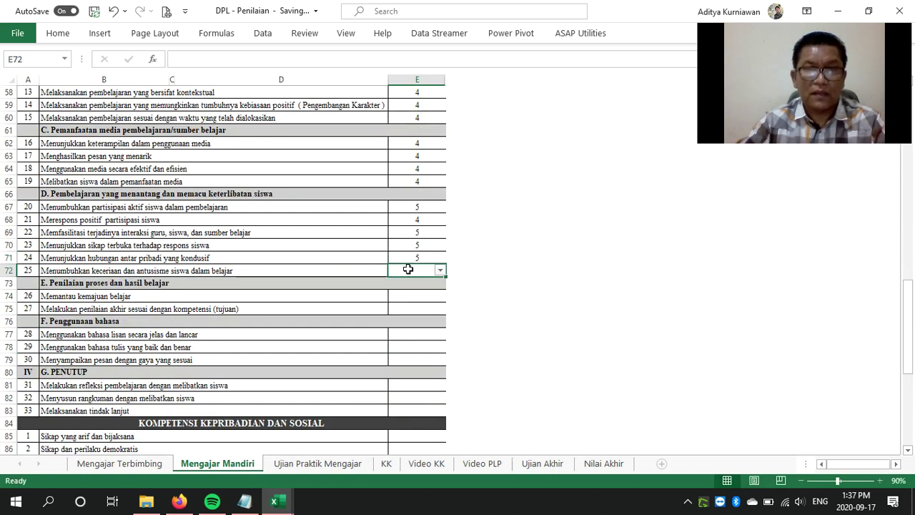
pyautogui.write('5')
pyautogui.press('Return')
pyautogui.press('Return')
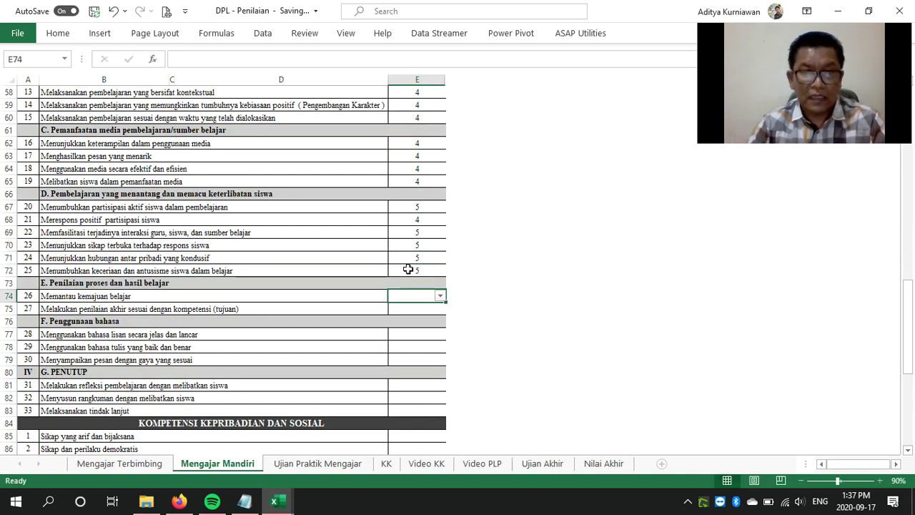
pyautogui.write('4')
pyautogui.press('Return')
pyautogui.write('4')
pyautogui.press('Return')
pyautogui.write('4')
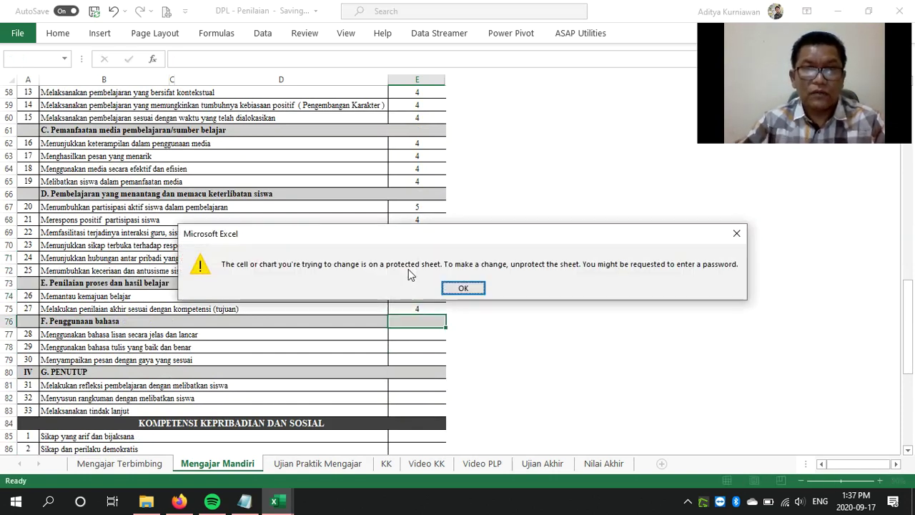
# Dismiss the protection warning and score items 28–30 as 4 in E77–E79
pyautogui.click(467, 290)
pyautogui.click(411, 334)
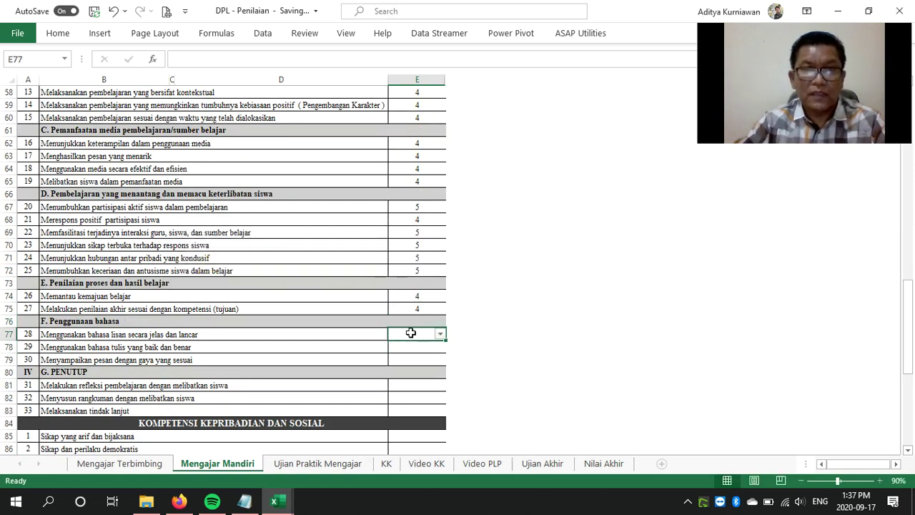
pyautogui.write('4')
pyautogui.press('Return')
pyautogui.write('4')
pyautogui.press('Return')
pyautogui.write('4')
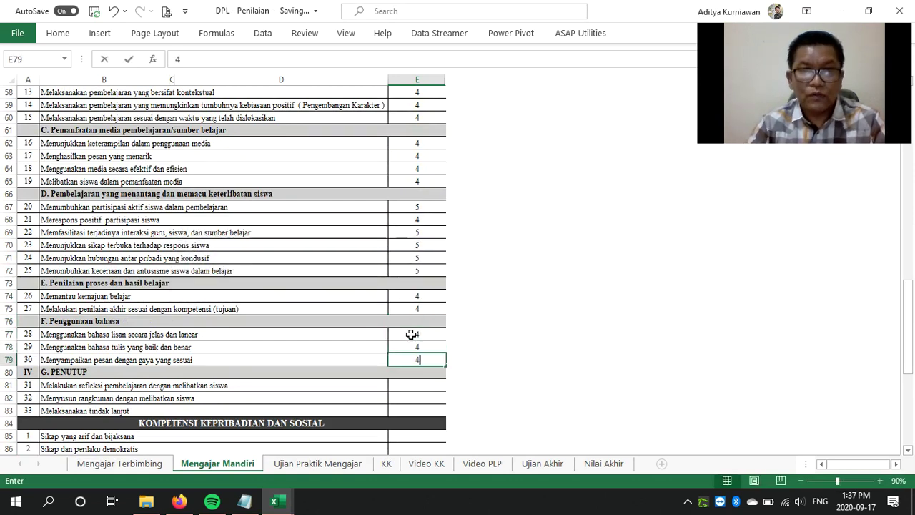
pyautogui.press('Return')
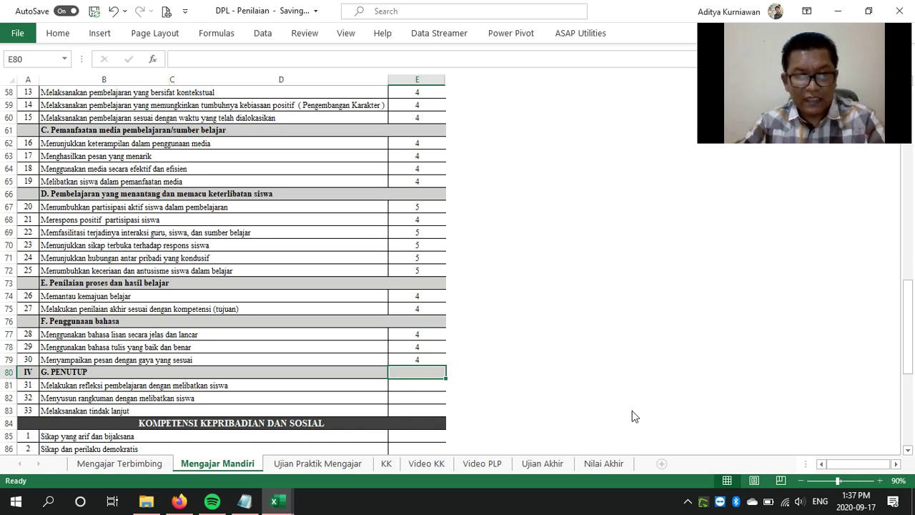
pyautogui.press('4')
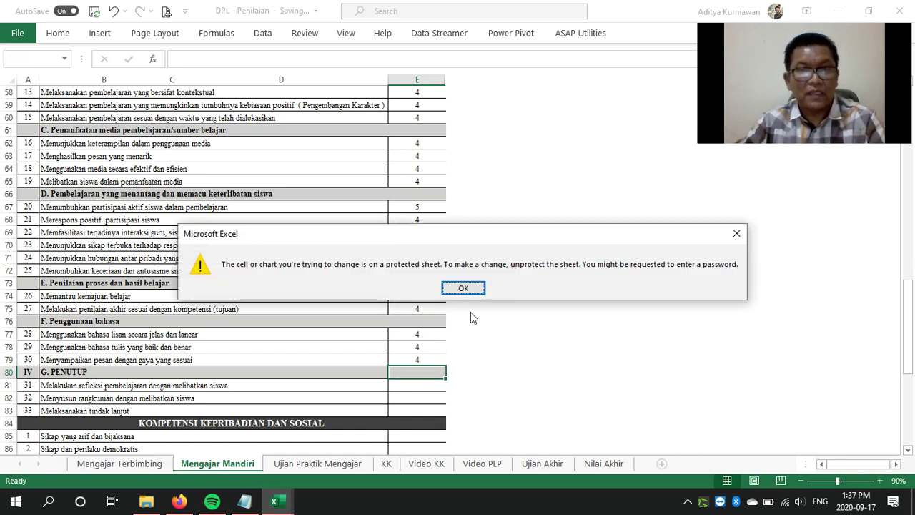
# Dismiss the warning again and pick scores 3, 4 and 5 for items 31–33 in E81–E83
pyautogui.click(464, 287)
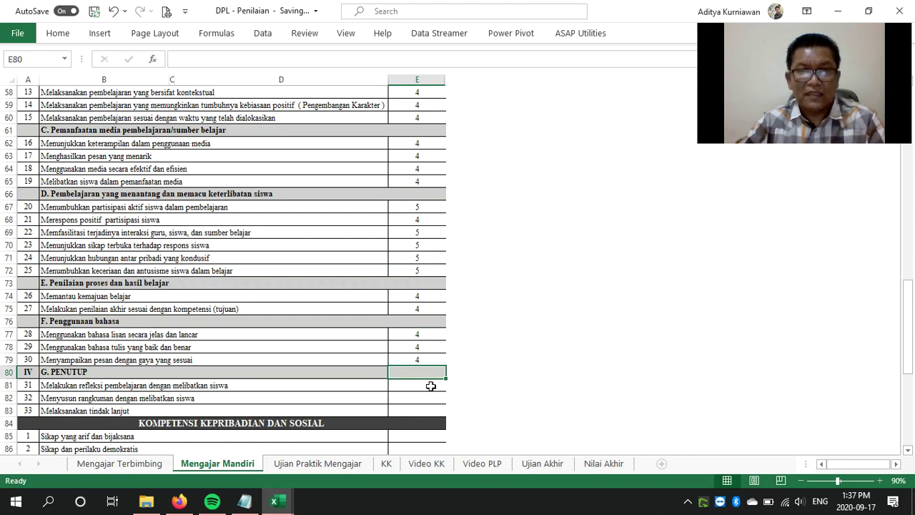
pyautogui.click(431, 387)
pyautogui.click(441, 385)
pyautogui.click(414, 412)
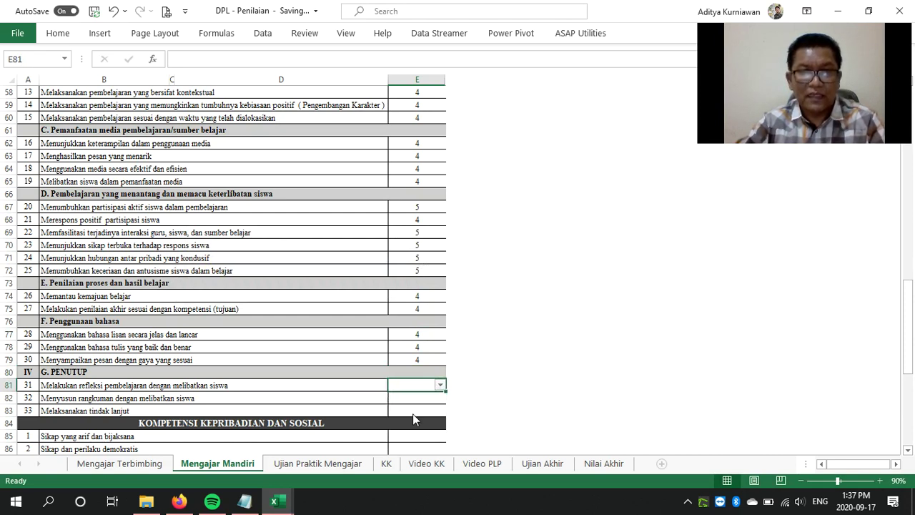
pyautogui.click(423, 397)
pyautogui.click(440, 399)
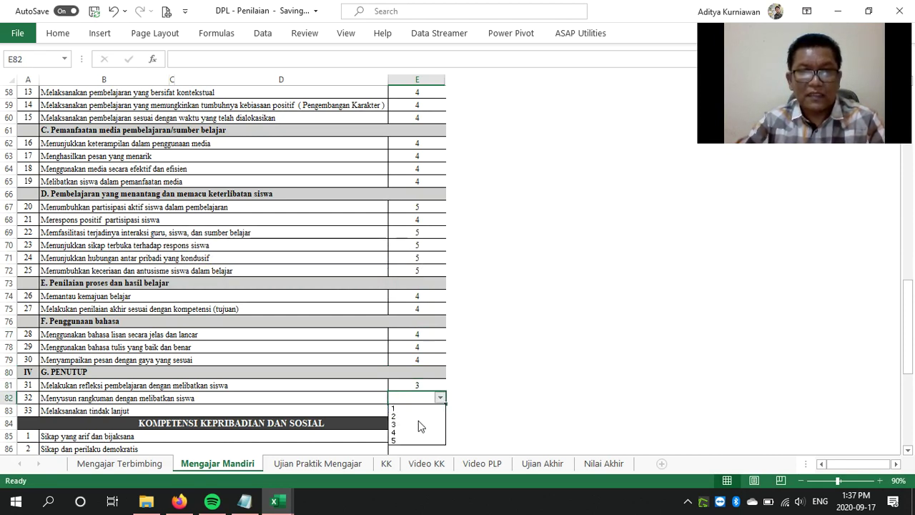
pyautogui.click(422, 433)
pyautogui.click(434, 412)
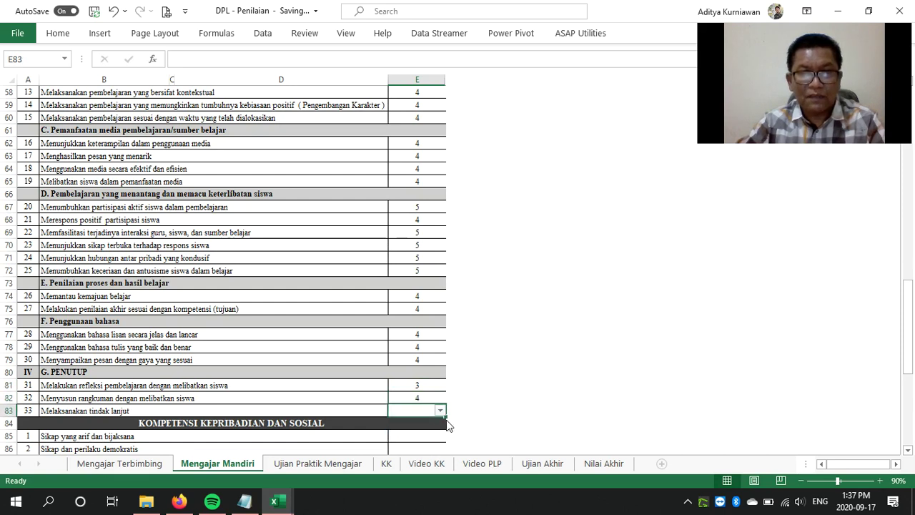
pyautogui.click(442, 412)
pyautogui.click(422, 454)
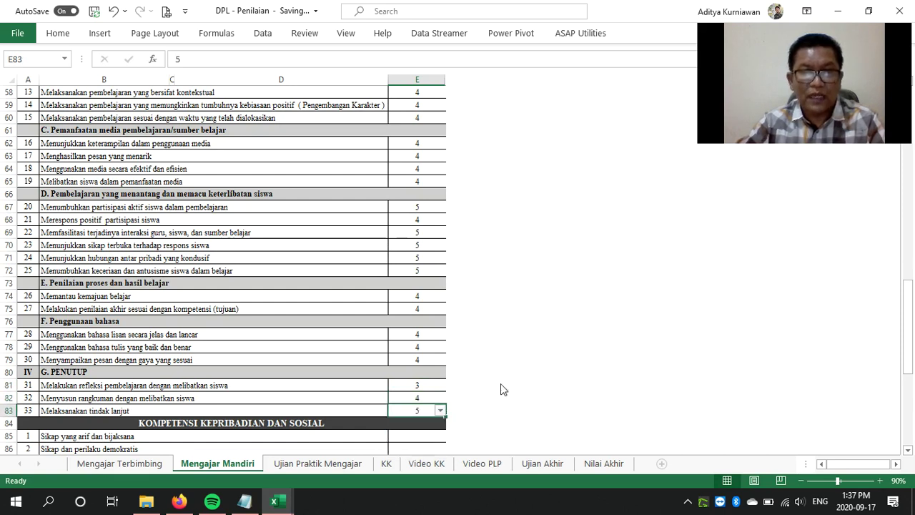
# Enter 5 in E85–E94 for all ten Kepribadian dan Sosial items, bringing SKOR PRAKTIK to 89.33
pyautogui.scroll(-8, 641, 375)
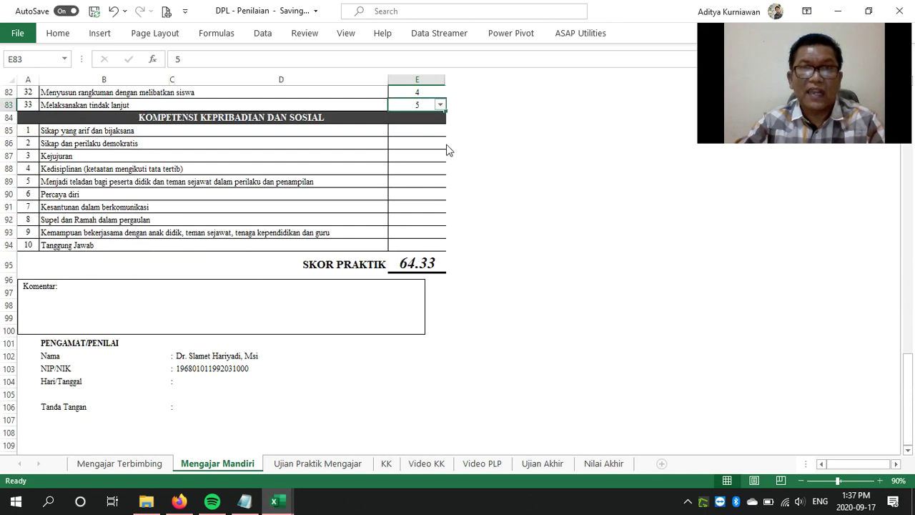
pyautogui.write('5')
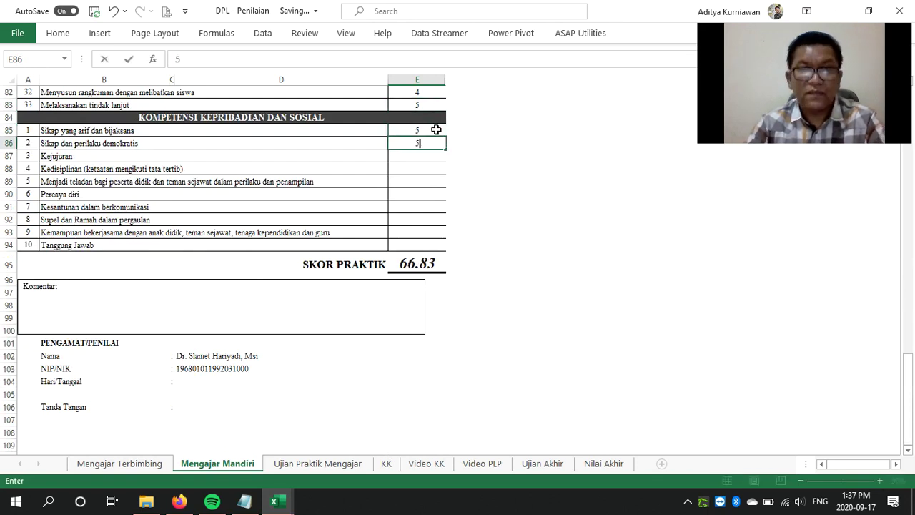
pyautogui.write(' 5 5 5 5 5 5')
pyautogui.press('Return')
pyautogui.write('5')
pyautogui.press('Return')
pyautogui.write('5')
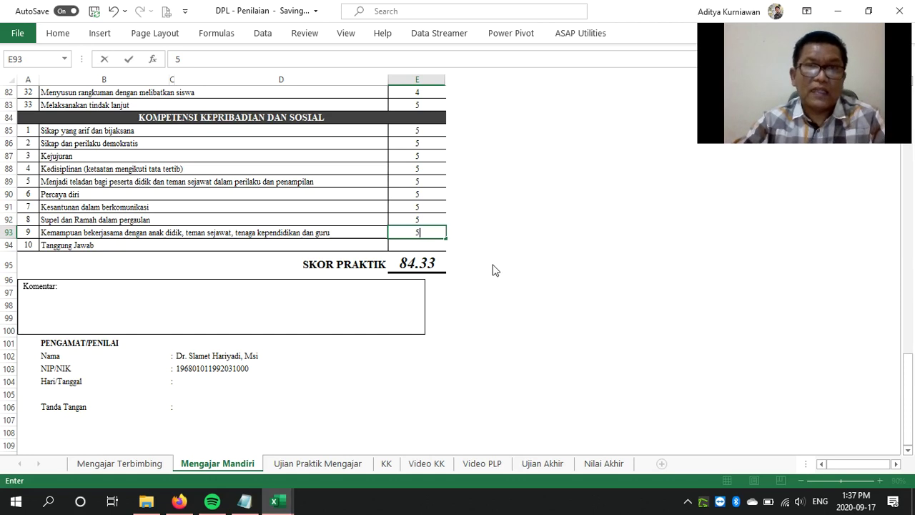
pyautogui.press('Return')
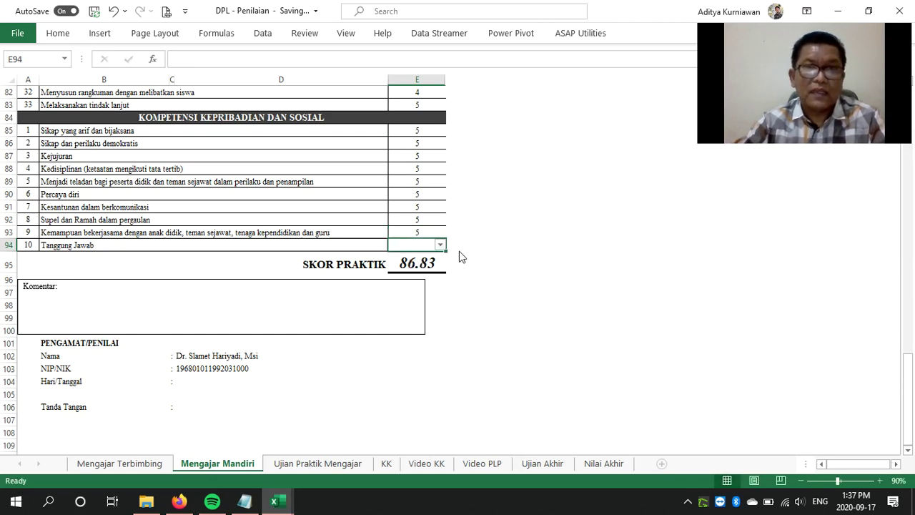
pyautogui.write('5')
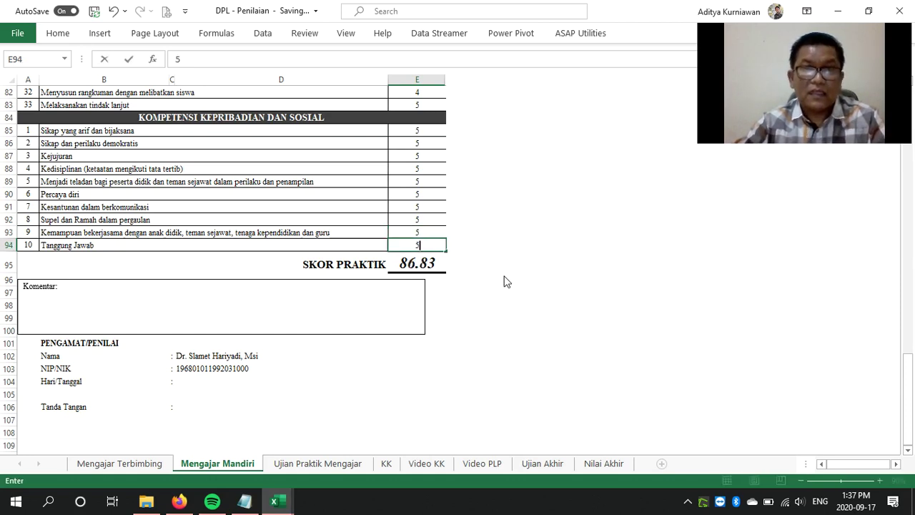
pyautogui.click(387, 281)
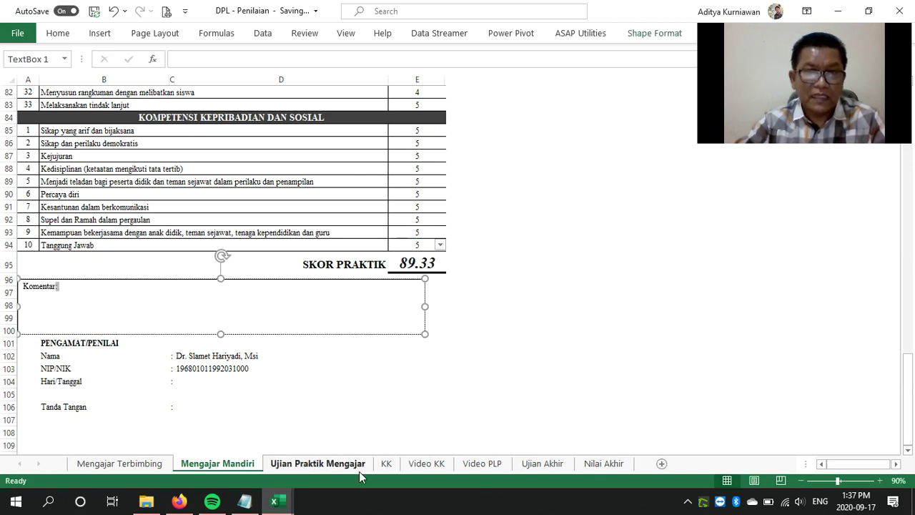
# Review the Nilai Akhir summary, then score the Perumusan Masalah items 5 on Ujian Praktik Mengajar
pyautogui.click(608, 462)
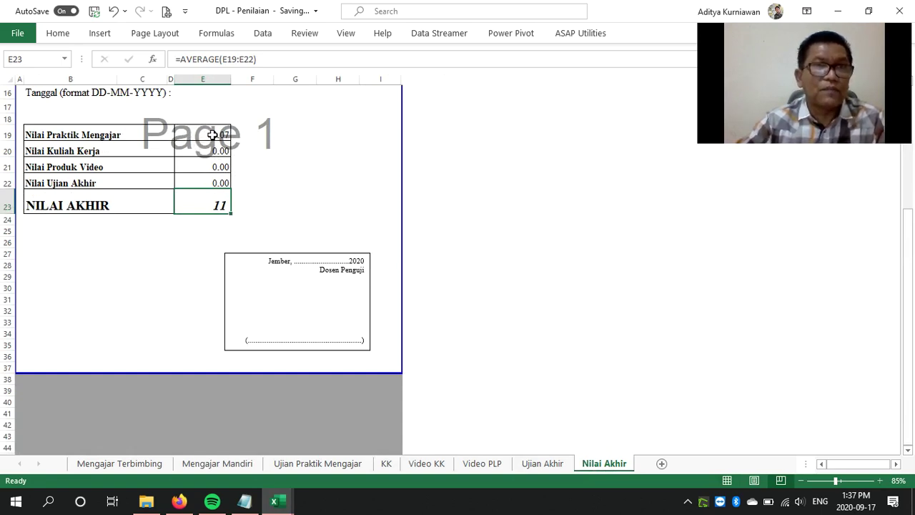
pyautogui.click(291, 464)
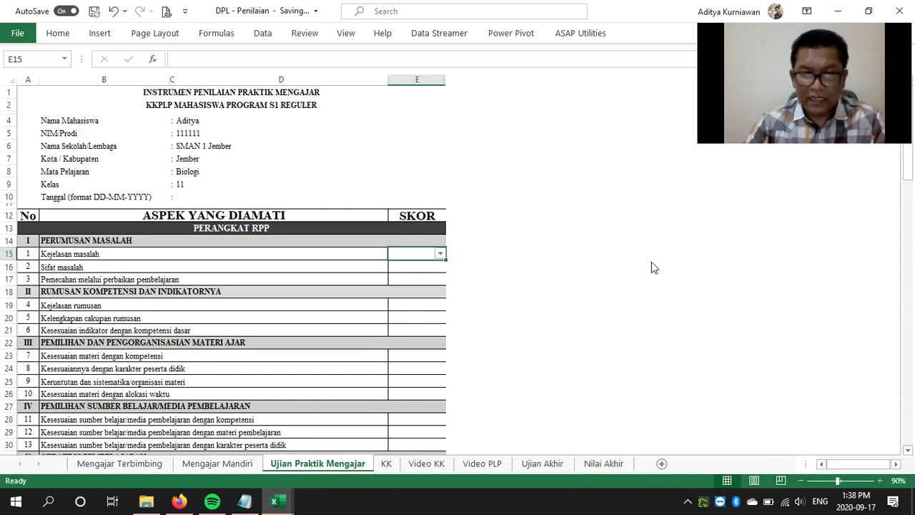
pyautogui.write('5')
pyautogui.press('Return')
pyautogui.write('5')
pyautogui.press('Return')
pyautogui.write('5')
pyautogui.press('Return')
pyautogui.press('Return')
pyautogui.press('Return')
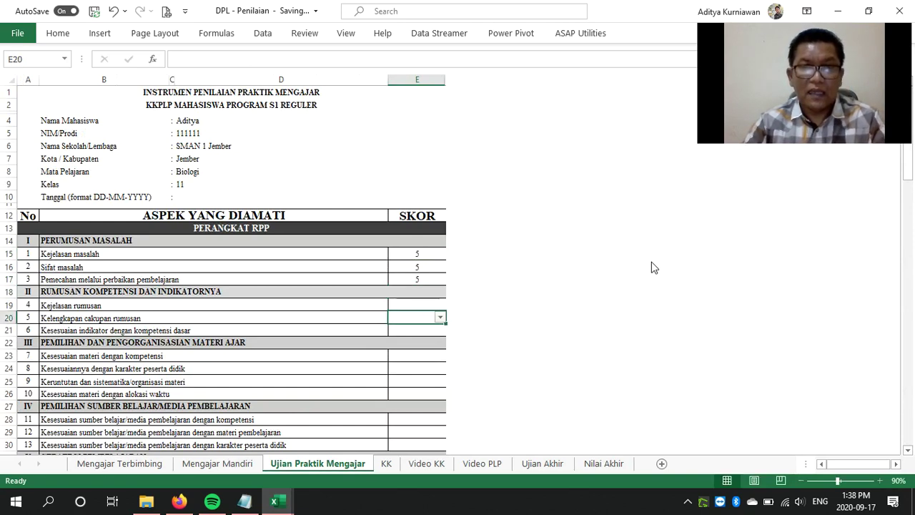
# Score the items from item 4 onward 4, 4, 5, 5, 5, 5 in column E
pyautogui.press('Up')
pyautogui.write('4')
pyautogui.press('Return')
pyautogui.write('4')
pyautogui.press('Return')
pyautogui.write('4')
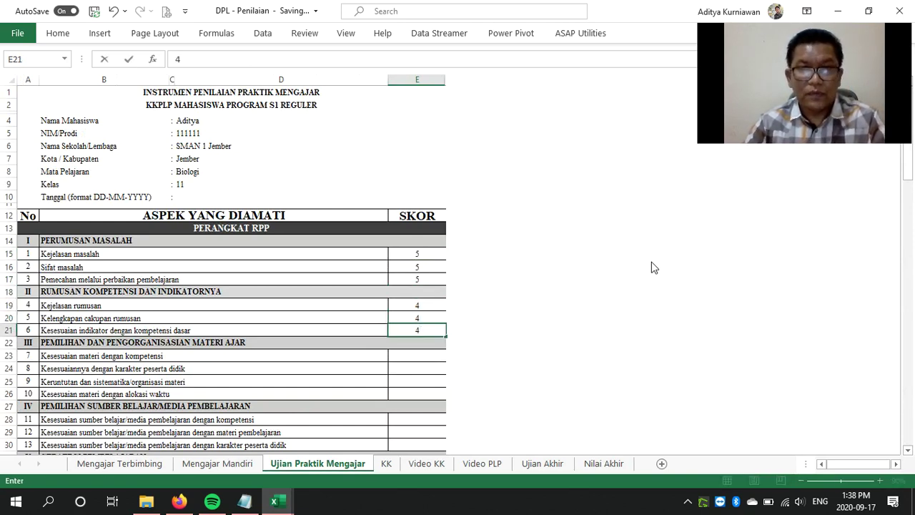
pyautogui.press('Return')
pyautogui.press('Return')
pyautogui.write('5')
pyautogui.press('Return')
pyautogui.write('5')
pyautogui.press('Return')
pyautogui.write('5')
pyautogui.press('Return')
pyautogui.write('5')
pyautogui.press('Return')
pyautogui.press('Return')
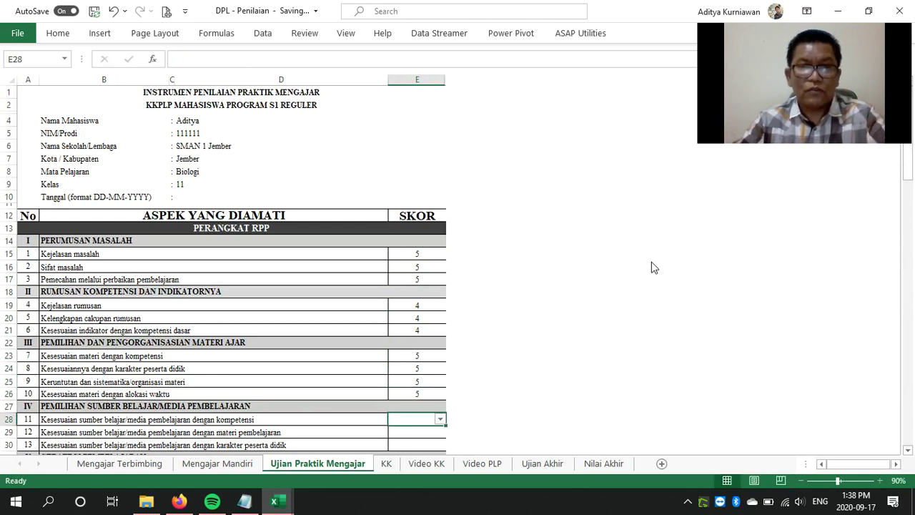
# Enter scores 5, 4, 5, 5, 4, 4, 4, 5, 5, 5 for the next items down the sheet
pyautogui.scroll(-5, 642, 305)
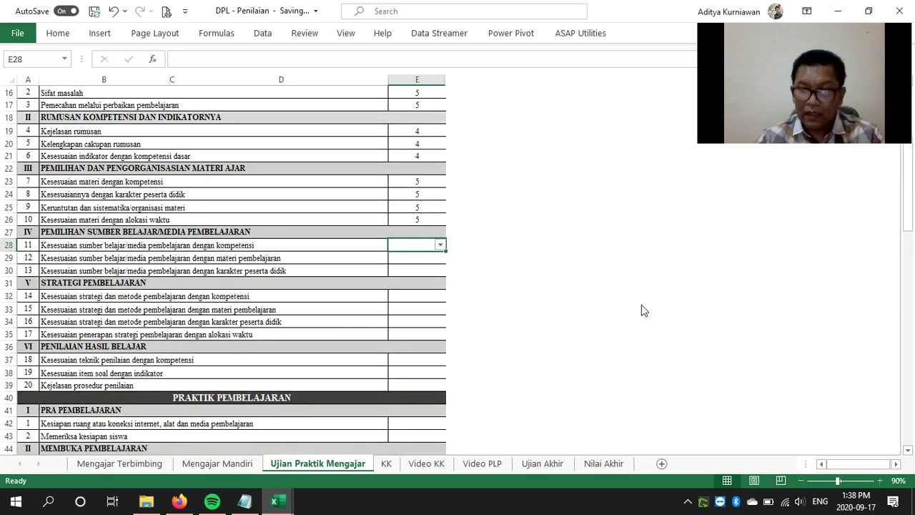
pyautogui.write('5')
pyautogui.press('Return')
pyautogui.write('4')
pyautogui.press('Return')
pyautogui.write('5')
pyautogui.press('Return')
pyautogui.press('Return')
pyautogui.write('5')
pyautogui.press('Return')
pyautogui.write('4')
pyautogui.press('Return')
pyautogui.write('4')
pyautogui.press('Return')
pyautogui.write('4')
pyautogui.press('Return')
pyautogui.press('Return')
pyautogui.write('5')
pyautogui.press('Return')
pyautogui.write('5')
pyautogui.press('Return')
pyautogui.write('5')
pyautogui.press('Return')
pyautogui.press('Return')
pyautogui.press('Return')
pyautogui.write('5')
pyautogui.press('Return')
pyautogui.write('5')
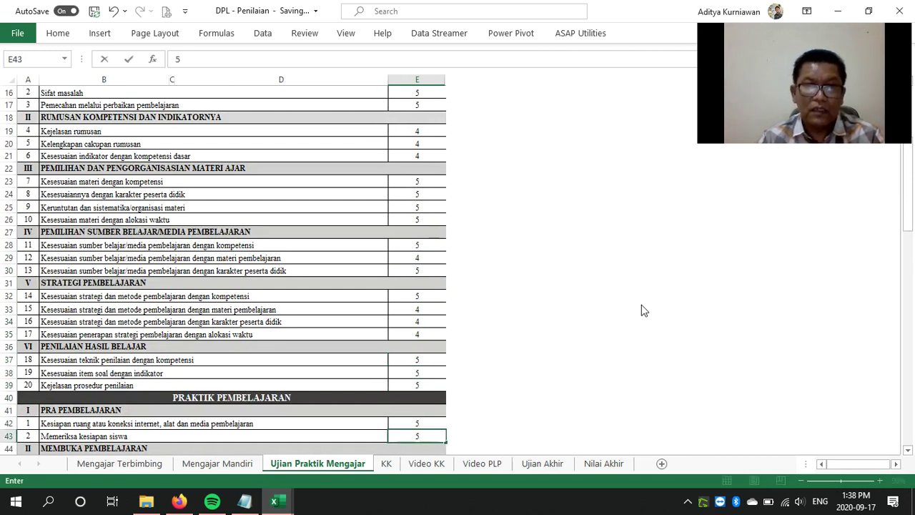
# Score the middle block of items from E43 through E65, mostly 5s with 4s around E59
pyautogui.scroll(-7, 642, 305)
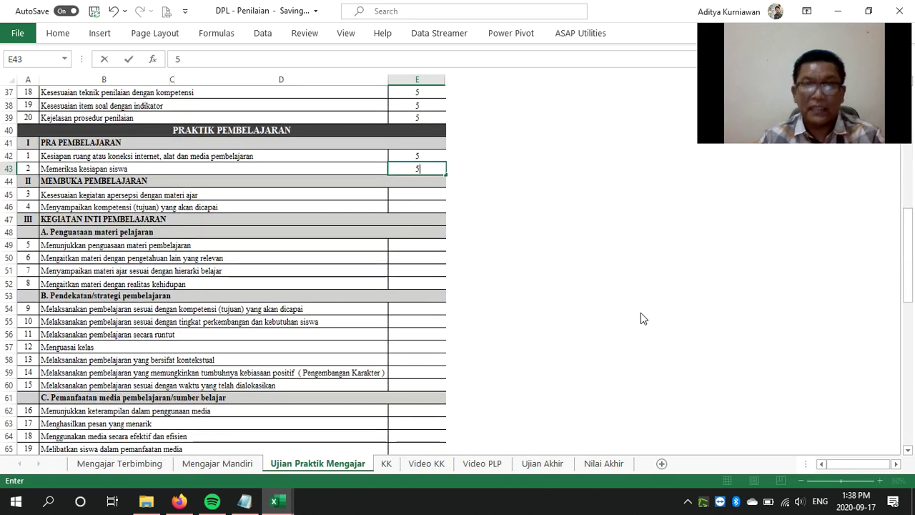
pyautogui.press('Return')
pyautogui.write('5')
pyautogui.press('Return')
pyautogui.write('5')
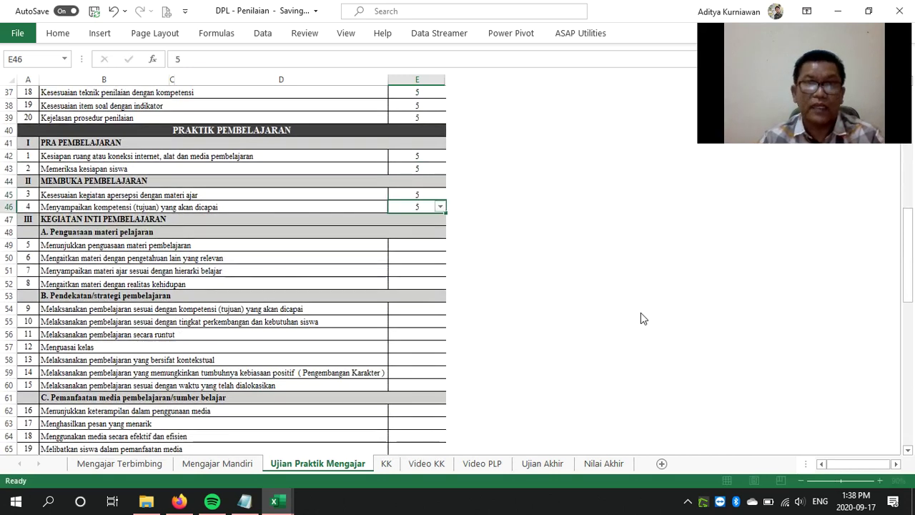
pyautogui.press('Return')
pyautogui.press('Return')
pyautogui.write('5')
pyautogui.press('Return')
pyautogui.write('5')
pyautogui.press('Return')
pyautogui.write('5')
pyautogui.press('Return')
pyautogui.write('5')
pyautogui.press('Return')
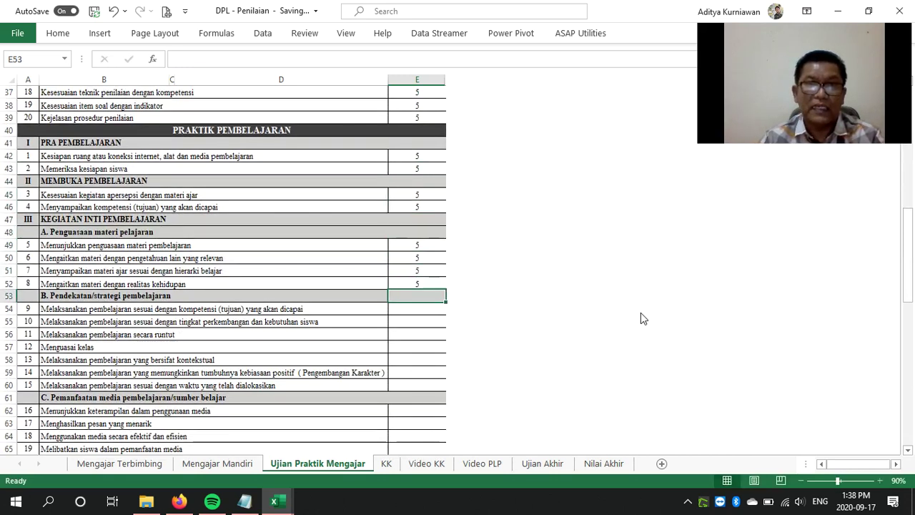
pyautogui.press('Return')
pyautogui.write('4')
pyautogui.press('Return')
pyautogui.write('4 4 4')
pyautogui.press('Return')
pyautogui.write('4 4')
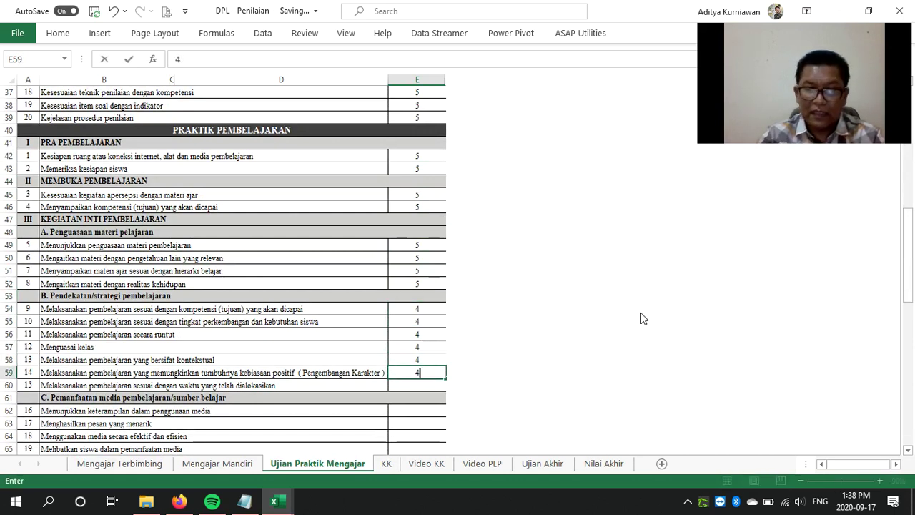
pyautogui.press('Return')
pyautogui.write('5')
pyautogui.press('Return')
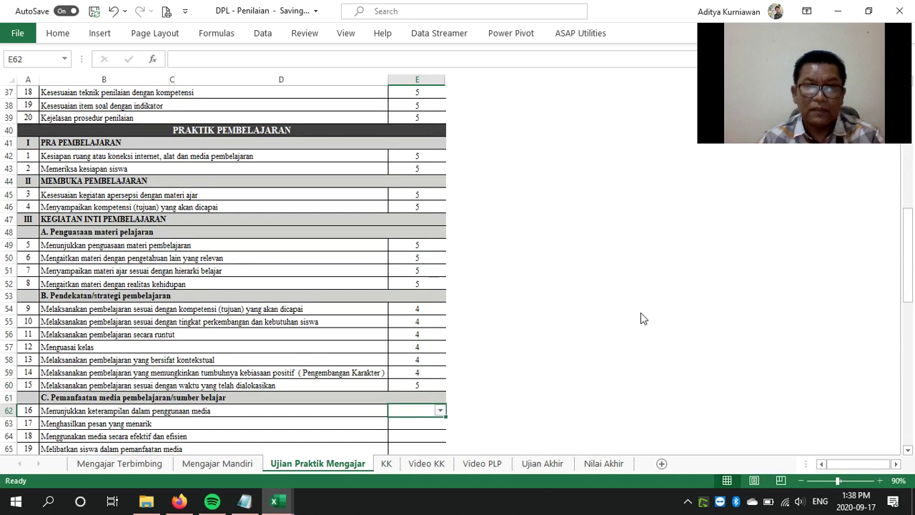
pyautogui.write('5')
pyautogui.press('Return')
pyautogui.write('5')
pyautogui.press('Return')
pyautogui.write('5')
pyautogui.press('Return')
pyautogui.write('5')
# Score the remaining items through Tanggung Jawab, finishing with 5 in E92, E93 and E94
pyautogui.scroll(-9, 641, 319)
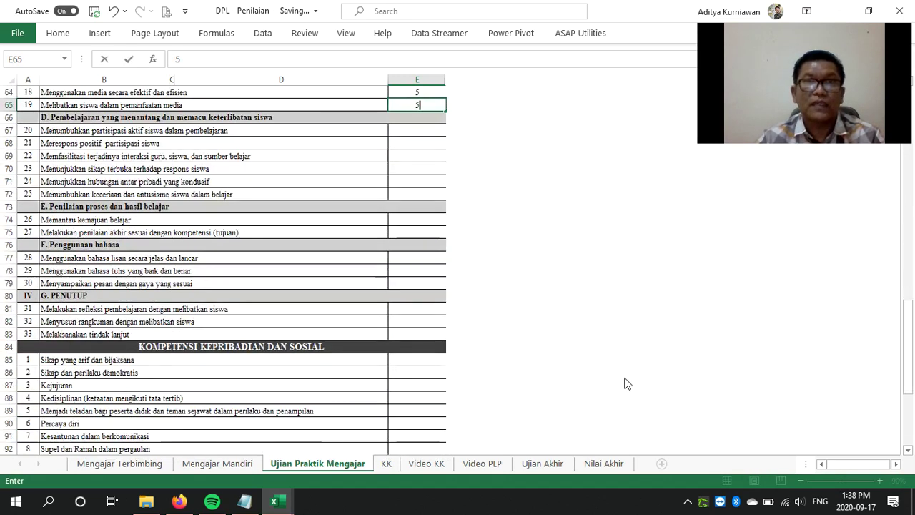
pyautogui.press('Return')
pyautogui.write('5 5 5 5 5 ')
pyautogui.write('5')
pyautogui.press('Return')
pyautogui.press('Return')
pyautogui.write('4')
pyautogui.press('Return')
pyautogui.write('4')
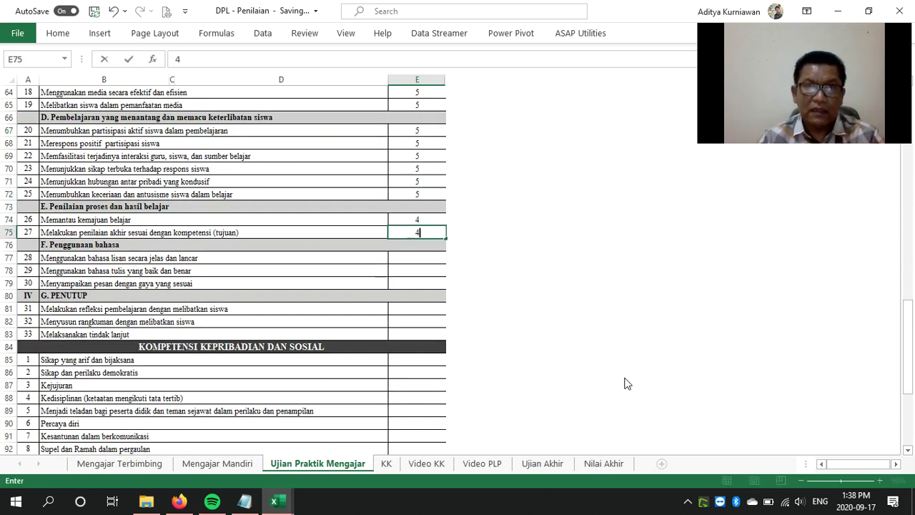
pyautogui.press('Return')
pyautogui.press('Return')
pyautogui.write('4')
pyautogui.press('Return')
pyautogui.write('4')
pyautogui.press('Return')
pyautogui.write('4')
pyautogui.press('Return')
pyautogui.press('Return')
pyautogui.write('5')
pyautogui.press('Return')
pyautogui.write('5')
pyautogui.press('Return')
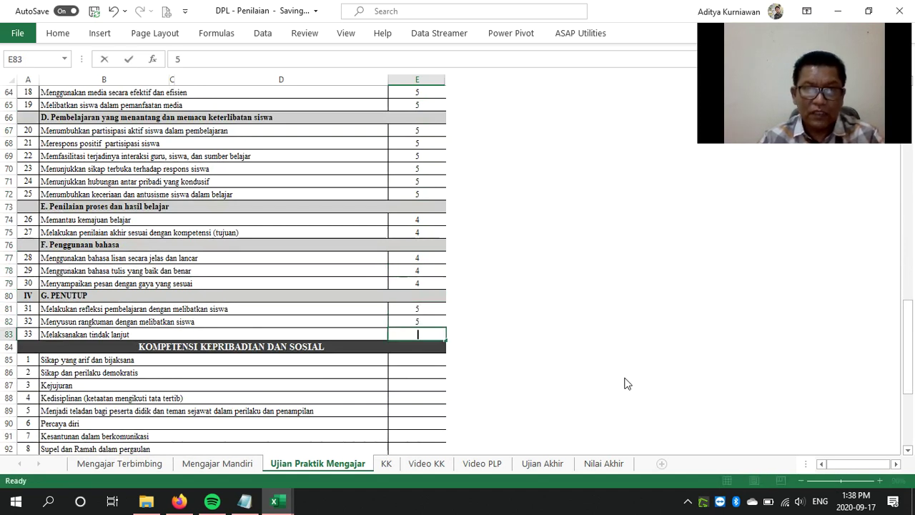
pyautogui.write('5')
pyautogui.press('Return')
pyautogui.press('Return')
pyautogui.write('4')
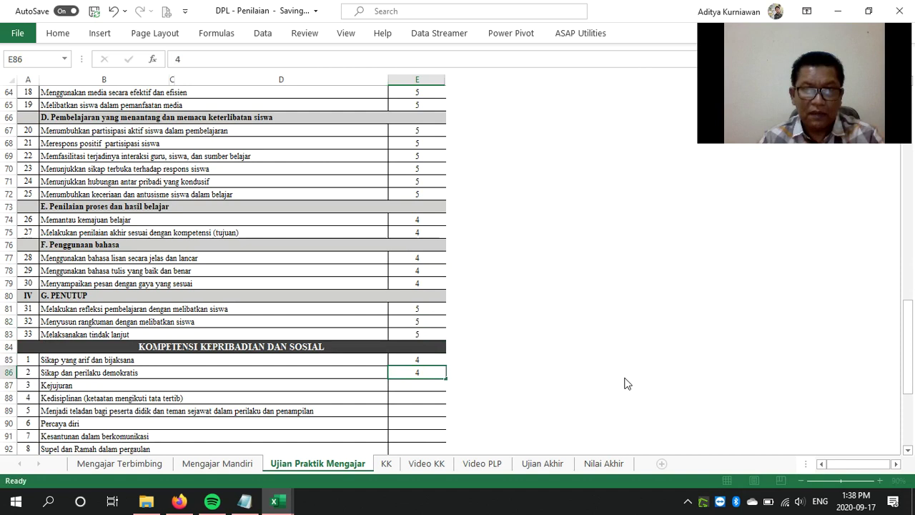
pyautogui.write(' 4 5 5 5 5 5 5')
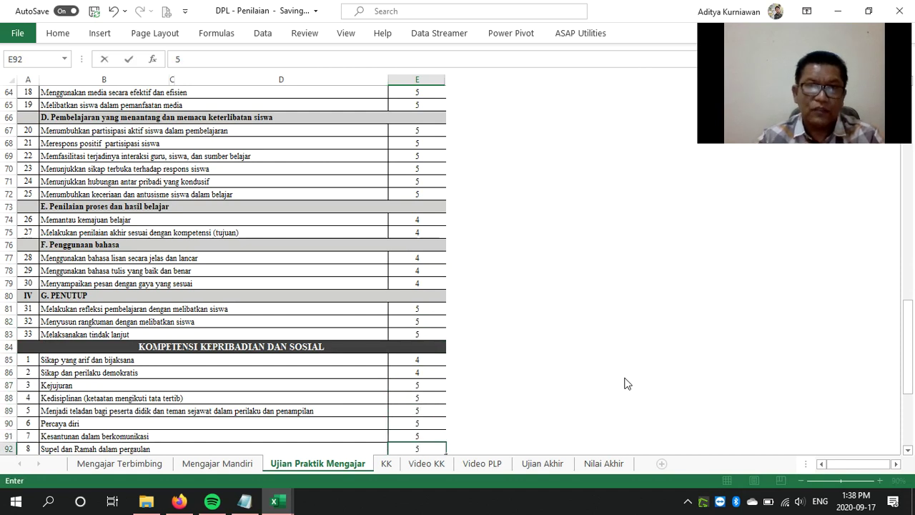
pyautogui.scroll(-7, 624, 384)
pyautogui.press('Return')
pyautogui.write('5')
pyautogui.press('Return')
pyautogui.write('5')
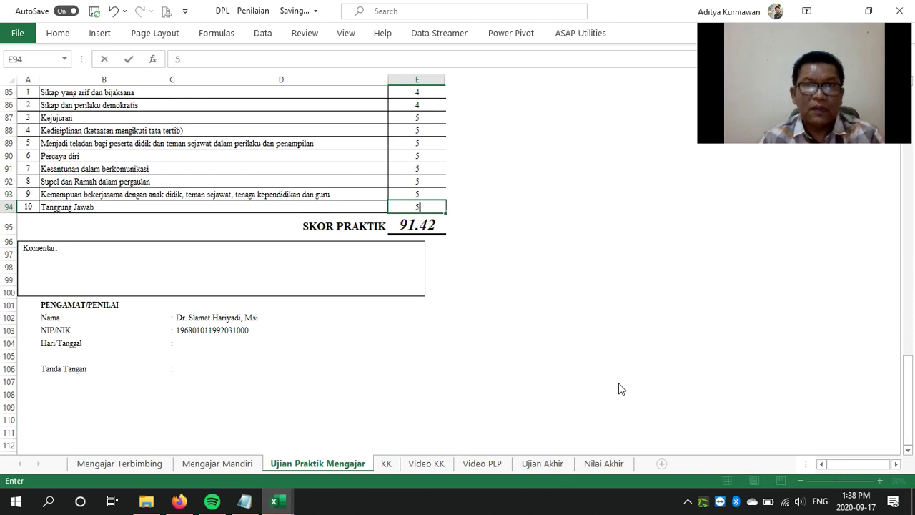
pyautogui.press('Return')
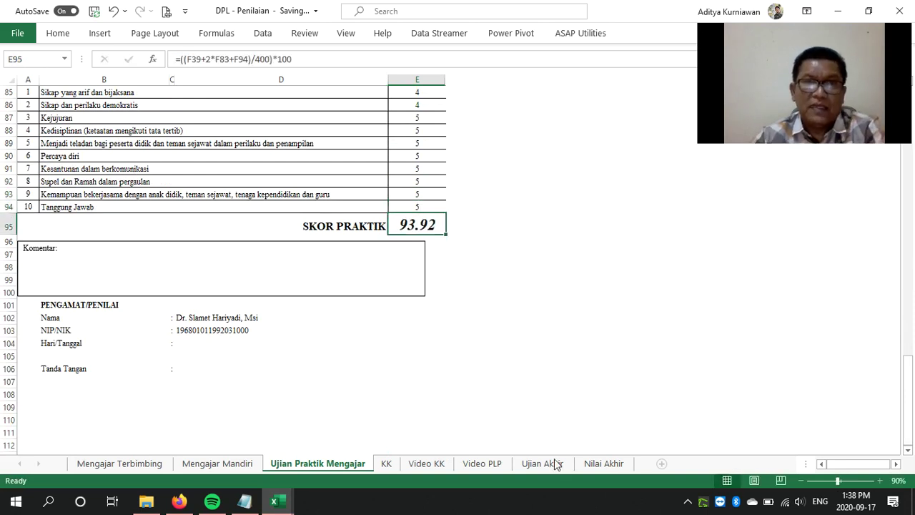
# Verify Nilai Praktik Mengajar shows 91.03 on Nilai Akhir, then go to the KK sheet
pyautogui.click(600, 464)
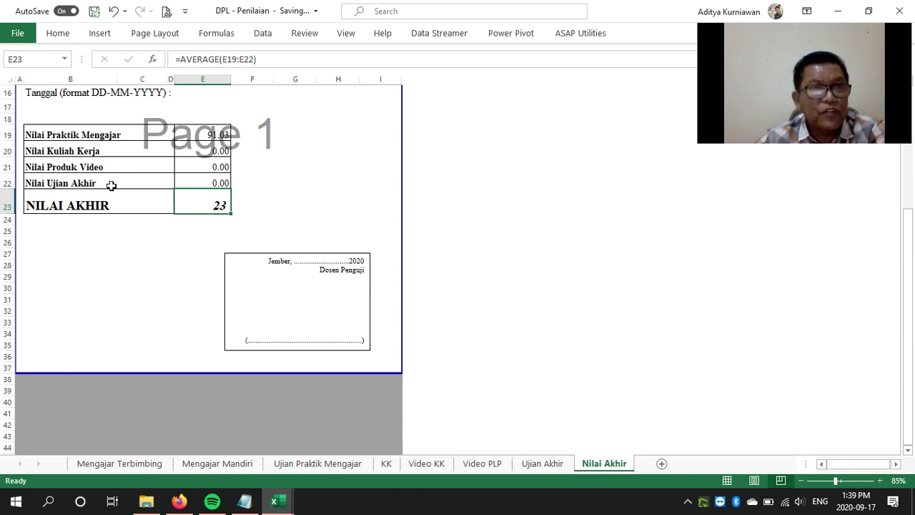
pyautogui.click(386, 465)
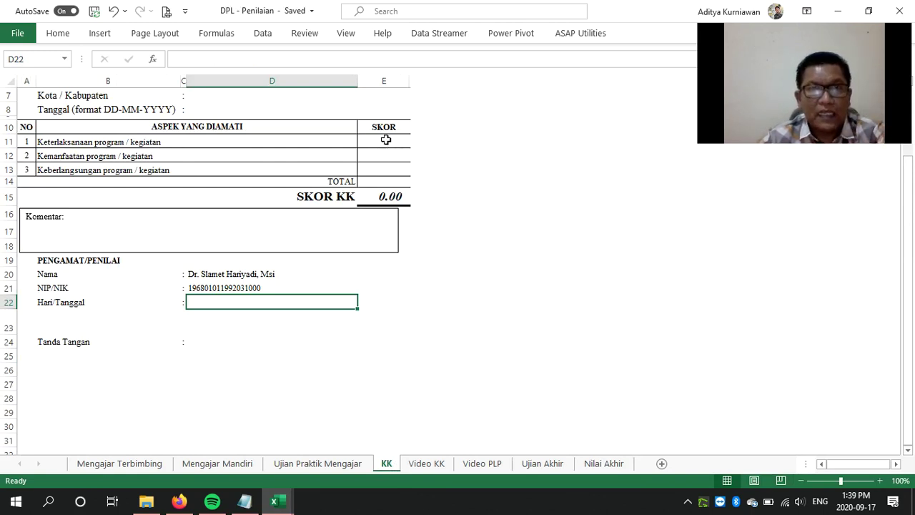
# Set all three KK aspect scores in E11:E13 to 5, then check the updated Nilai Akhir totals
pyautogui.click(386, 140)
pyautogui.click(405, 142)
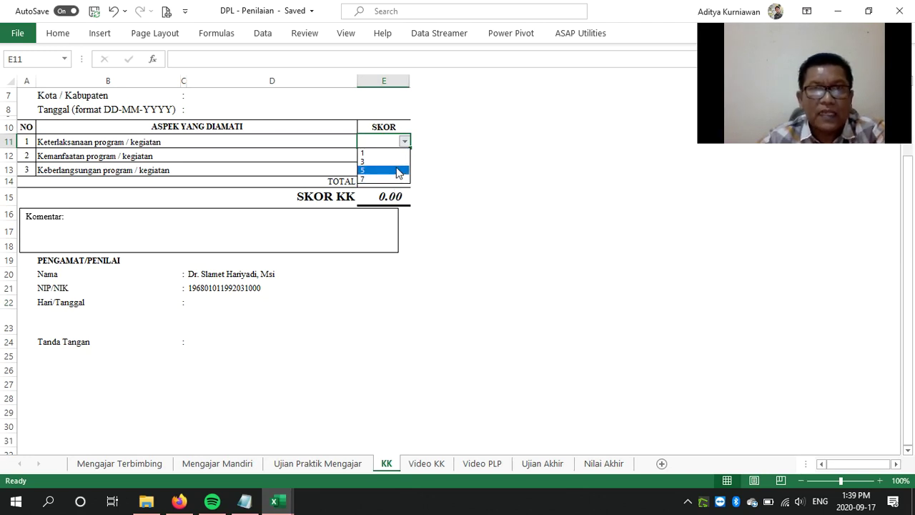
pyautogui.click(397, 170)
pyautogui.click(399, 157)
pyautogui.click(405, 157)
pyautogui.click(398, 184)
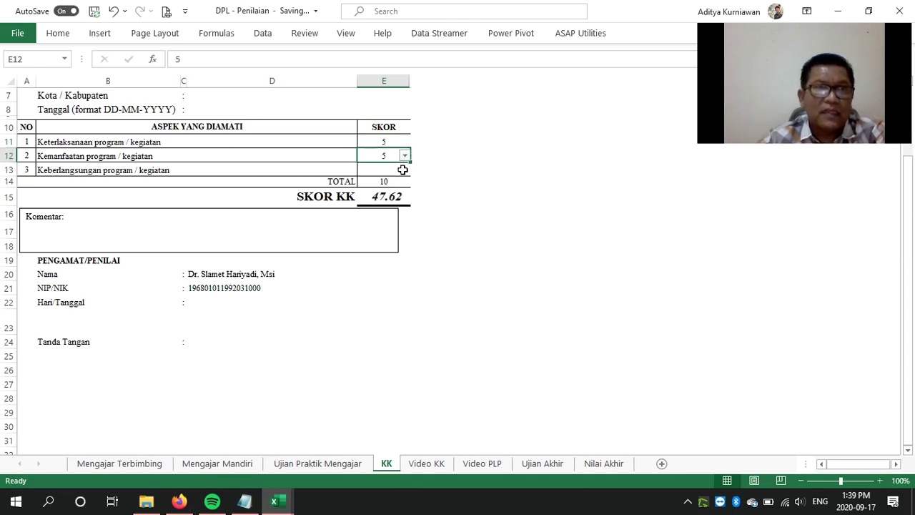
pyautogui.click(402, 169)
pyautogui.click(405, 169)
pyautogui.click(399, 199)
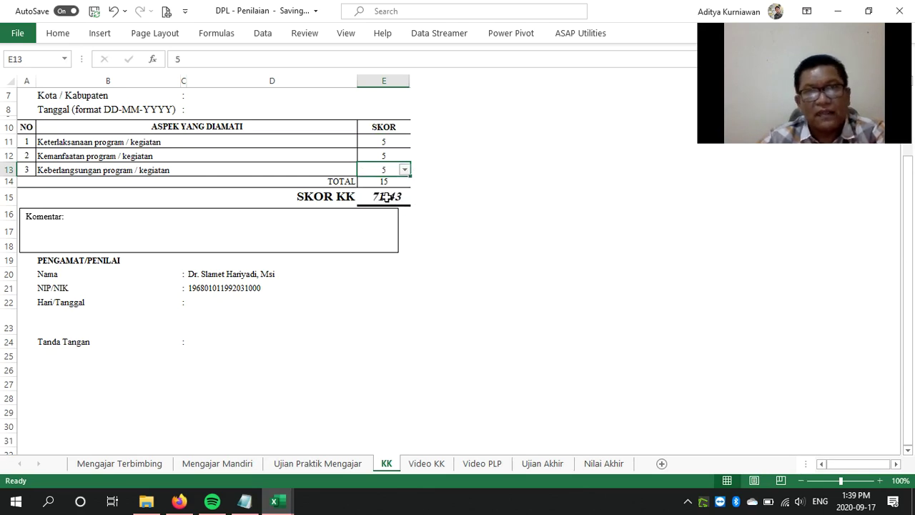
pyautogui.click(622, 464)
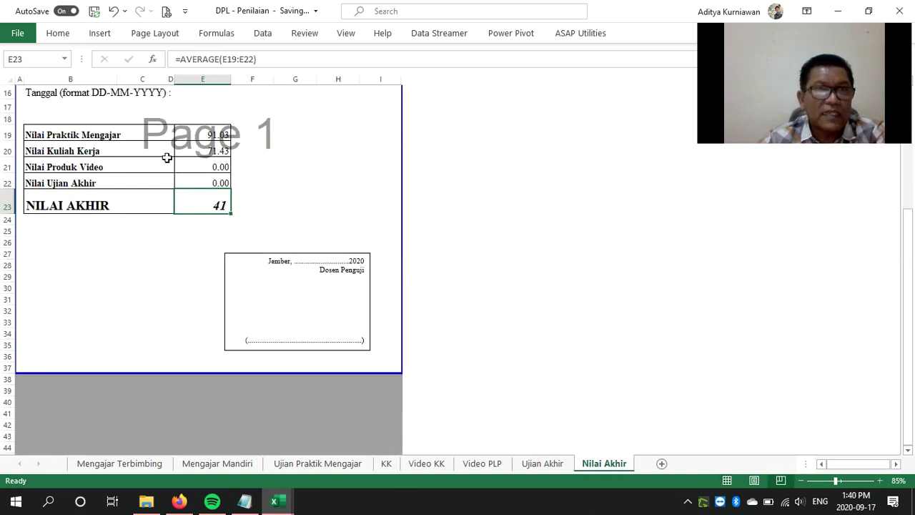
pyautogui.click(427, 465)
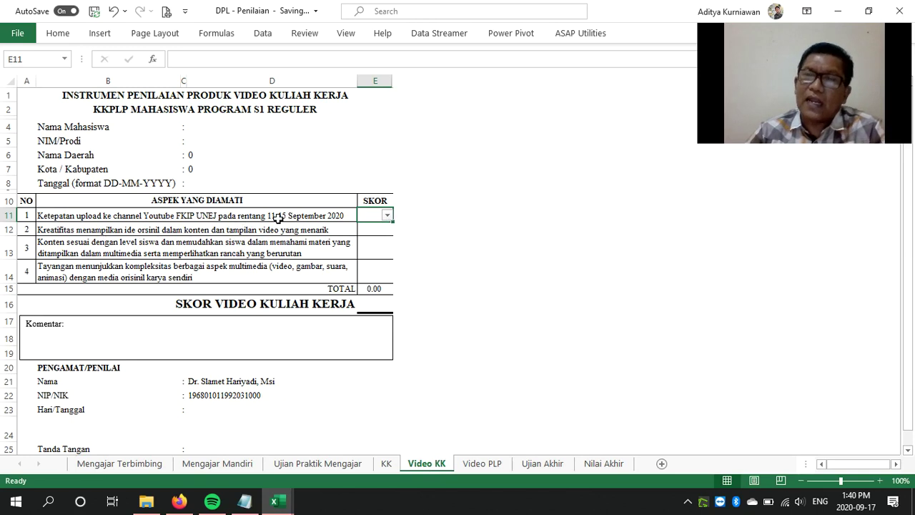
# Score the first two Video KK aspects 4 and 3 from their dropdowns
pyautogui.click(387, 215)
pyautogui.click(382, 253)
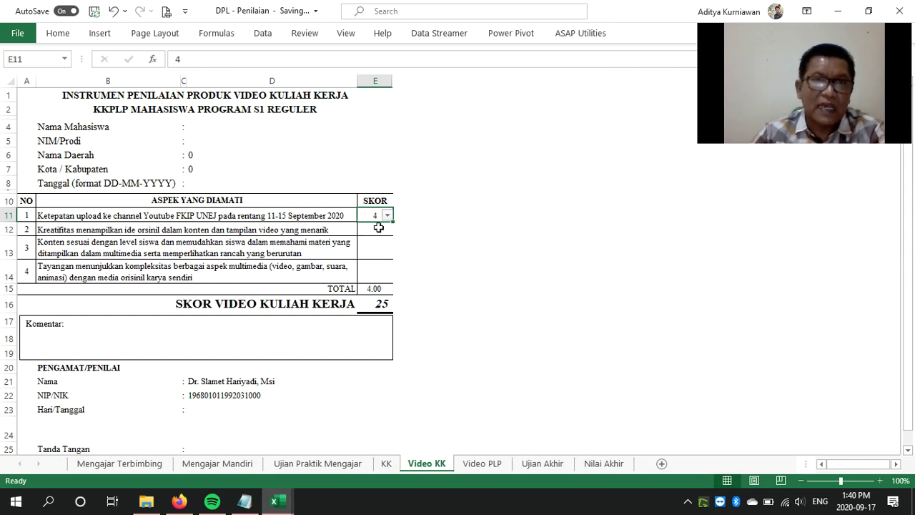
pyautogui.click(378, 227)
pyautogui.click(387, 229)
pyautogui.click(374, 255)
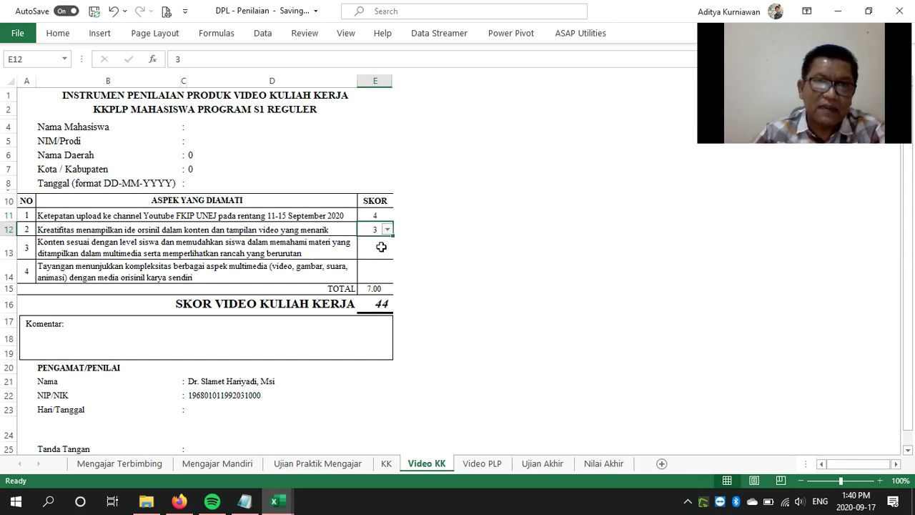
# Score the third and fourth Video KK aspects 4 each, confirming NILAI AKHIR rises to 52
pyautogui.click(374, 255)
pyautogui.click(387, 252)
pyautogui.click(380, 292)
pyautogui.click(377, 271)
pyautogui.click(387, 276)
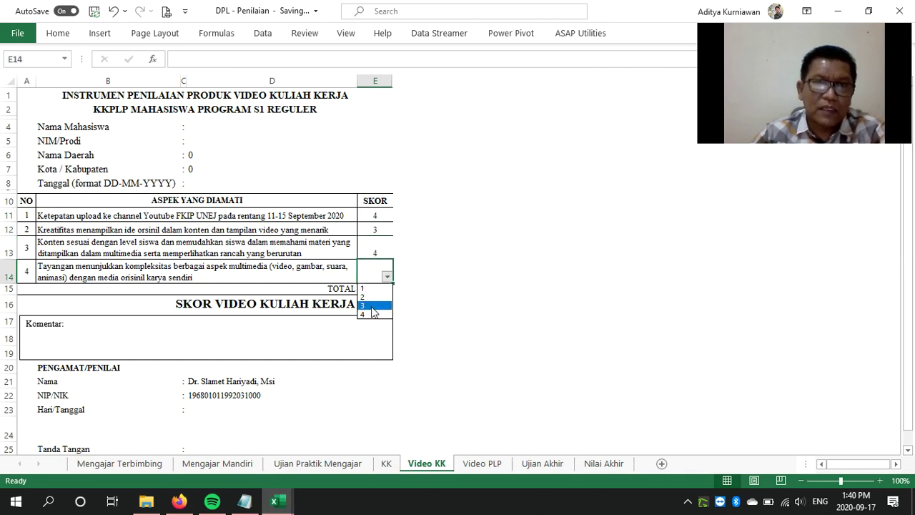
pyautogui.click(371, 315)
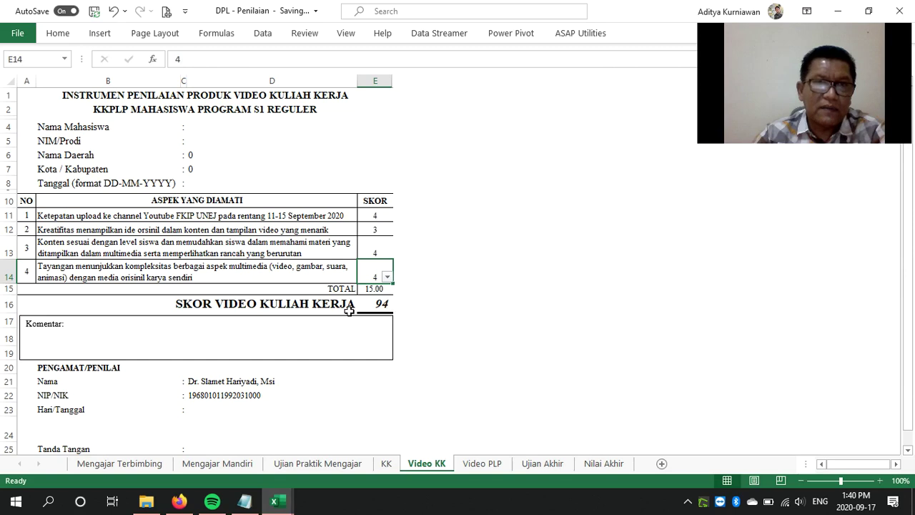
pyautogui.click(599, 465)
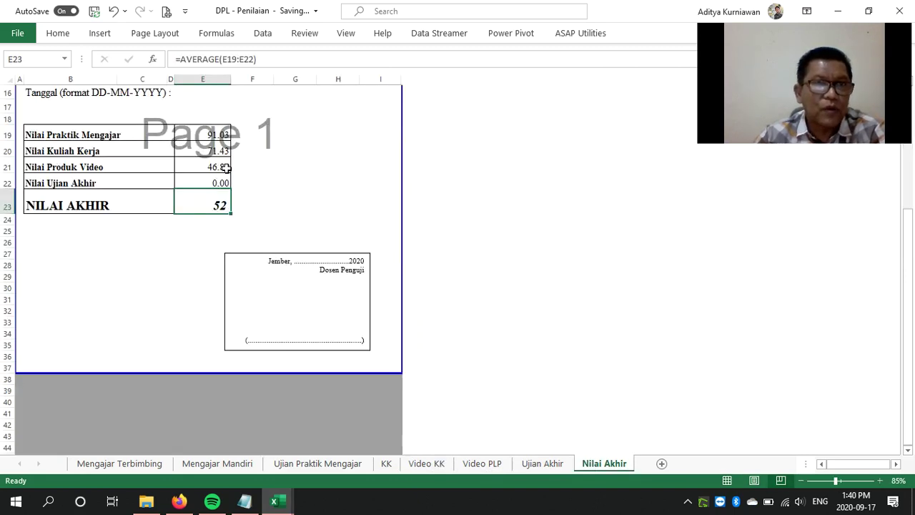
pyautogui.click(492, 467)
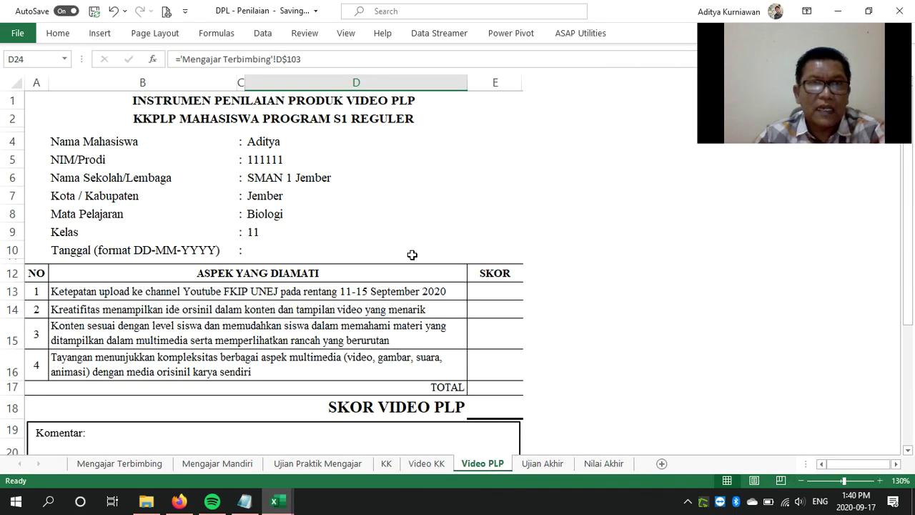
# Score the first two Video PLP aspects 3 and 4 from their dropdowns
pyautogui.click(510, 294)
pyautogui.click(517, 293)
pyautogui.click(511, 331)
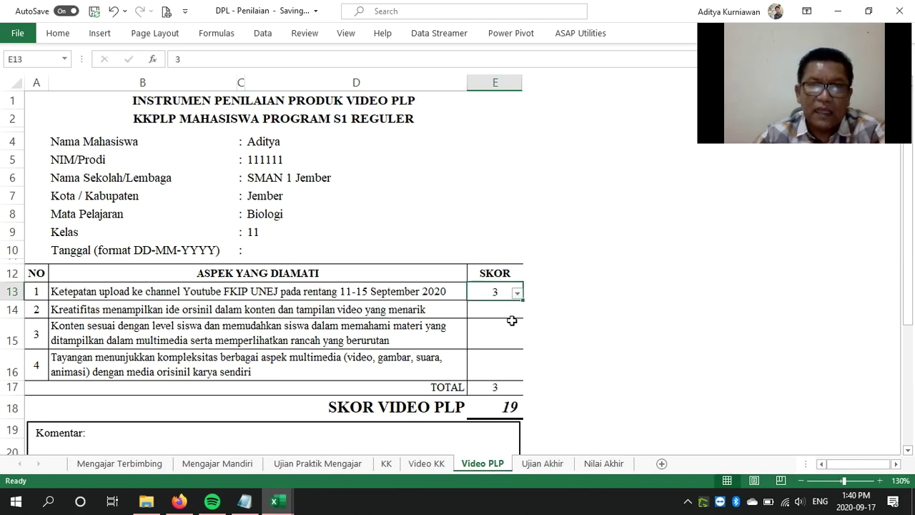
pyautogui.click(518, 316)
pyautogui.click(517, 313)
pyautogui.click(512, 356)
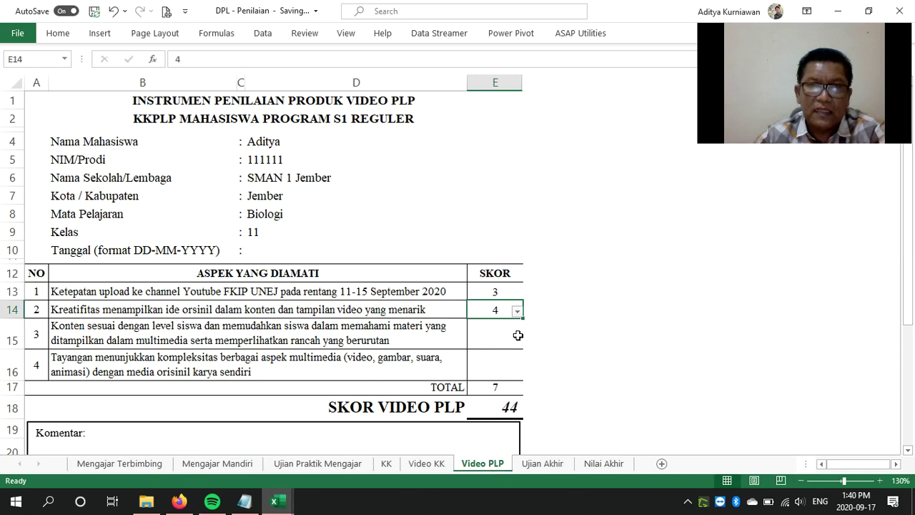
# Score the third and fourth Video PLP aspects 4 each, confirming NILAI AKHIR rises to 64
pyautogui.click(518, 336)
pyautogui.click(517, 341)
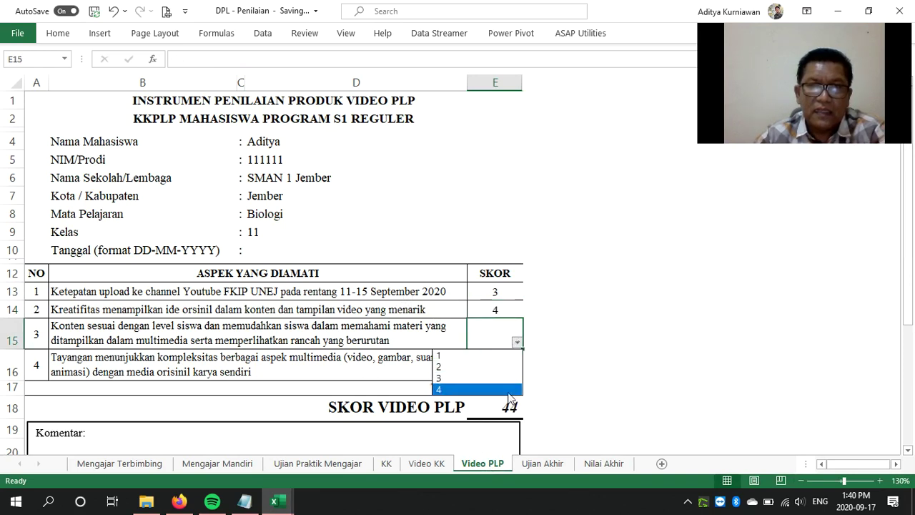
pyautogui.click(511, 391)
pyautogui.click(512, 370)
pyautogui.click(518, 375)
pyautogui.click(501, 420)
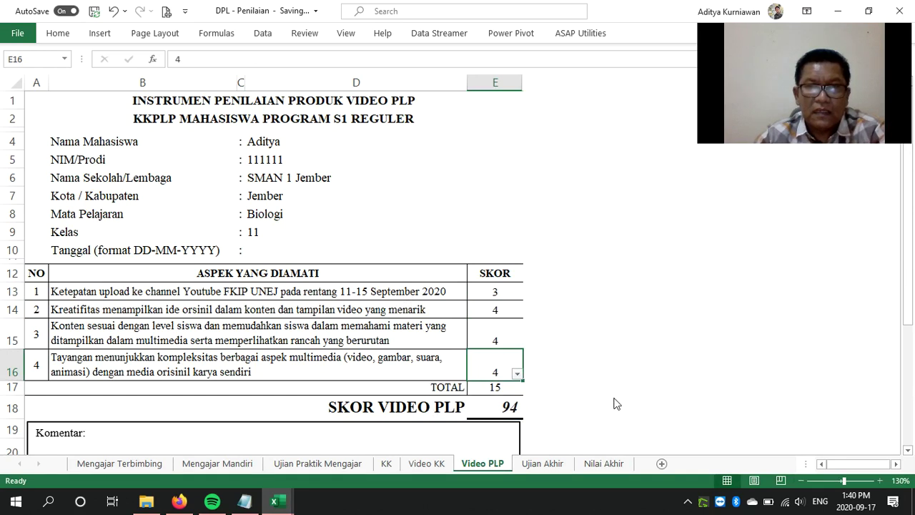
pyautogui.scroll(-4, 616, 404)
pyautogui.click(587, 466)
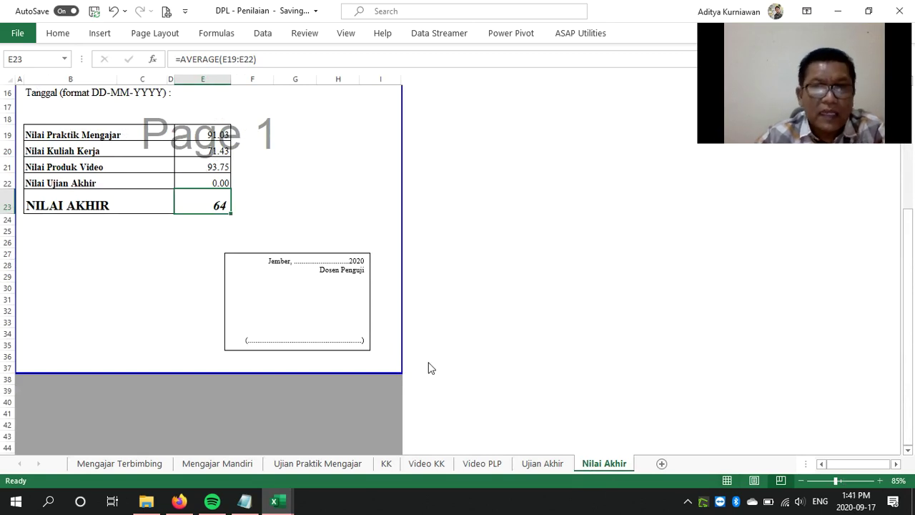
pyautogui.click(544, 463)
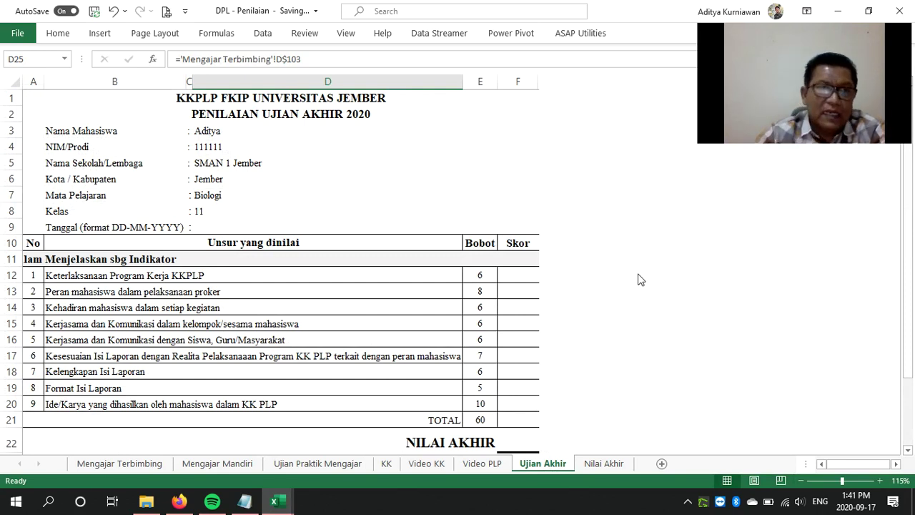
# Score the first two Ujian Akhir items 4 and 5 from their score dropdowns
pyautogui.scroll(-3, 640, 280)
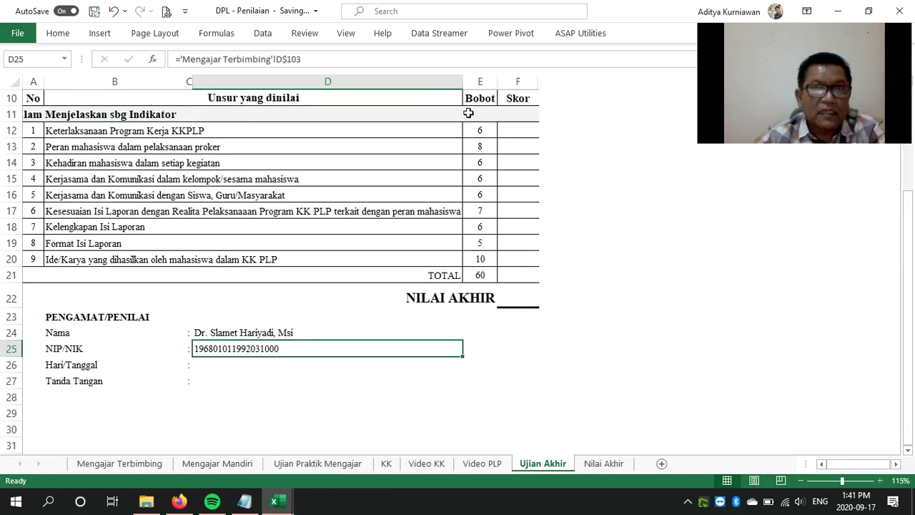
pyautogui.click(511, 131)
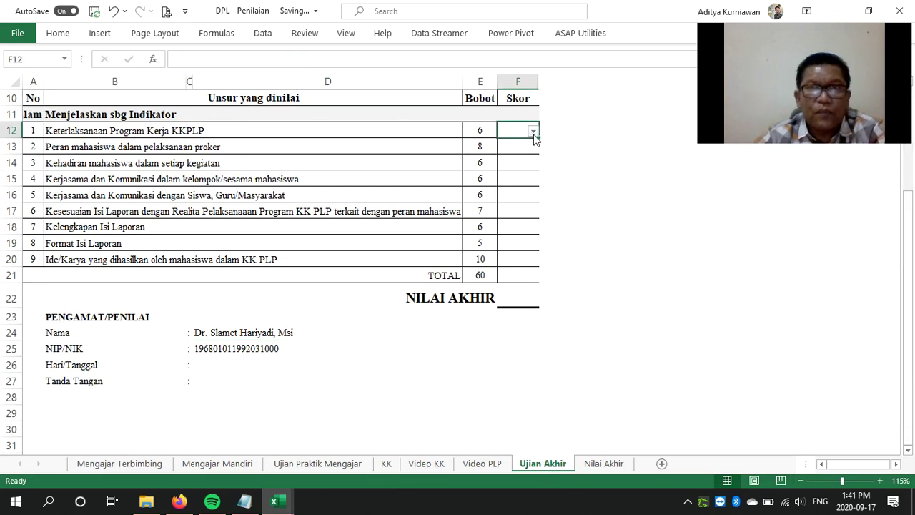
pyautogui.click(533, 132)
pyautogui.click(523, 176)
pyautogui.click(532, 148)
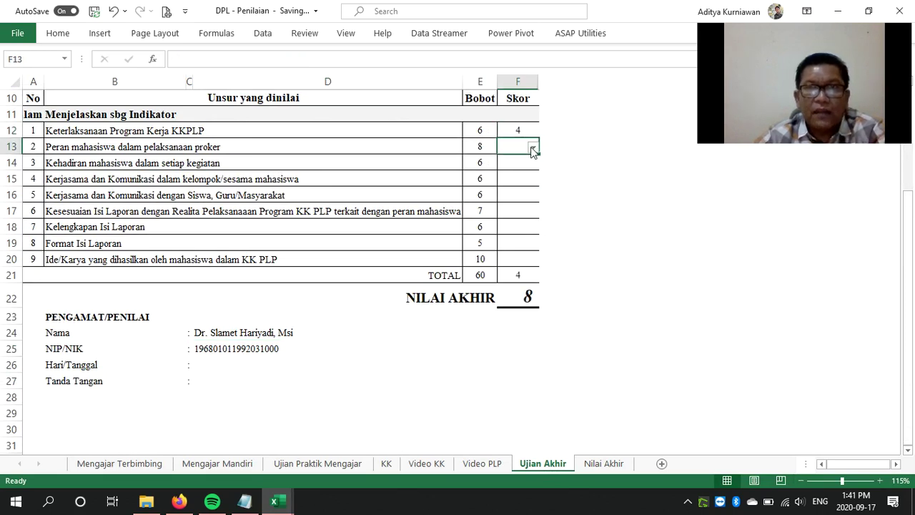
pyautogui.click(533, 148)
pyautogui.click(523, 200)
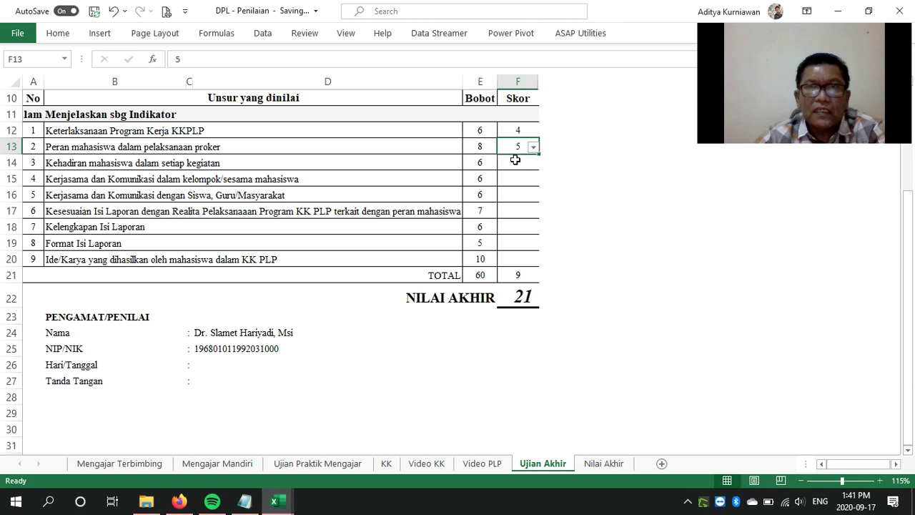
# Type scores 4 and 5 for the next items, correcting a rejected 44 to 4
pyautogui.click(515, 162)
pyautogui.write('4')
pyautogui.press('Return')
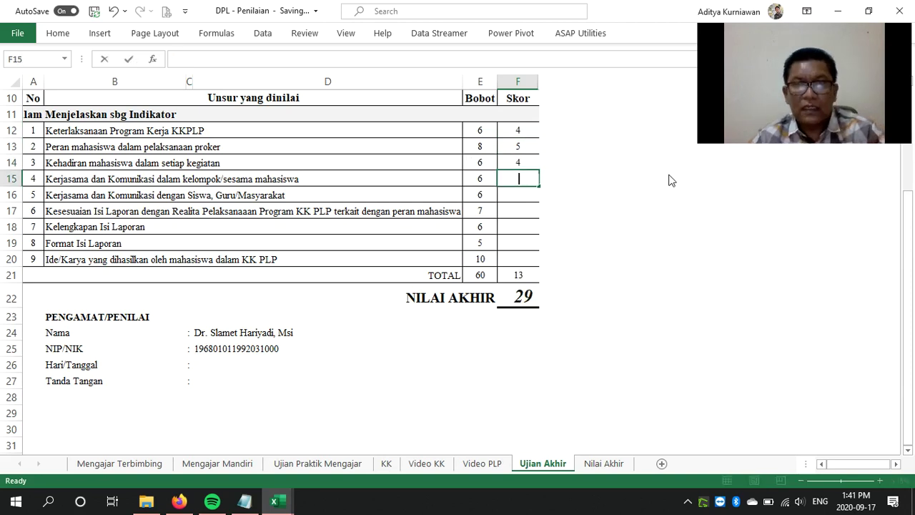
pyautogui.write('5')
pyautogui.press('Return')
pyautogui.write('44')
pyautogui.press('Return')
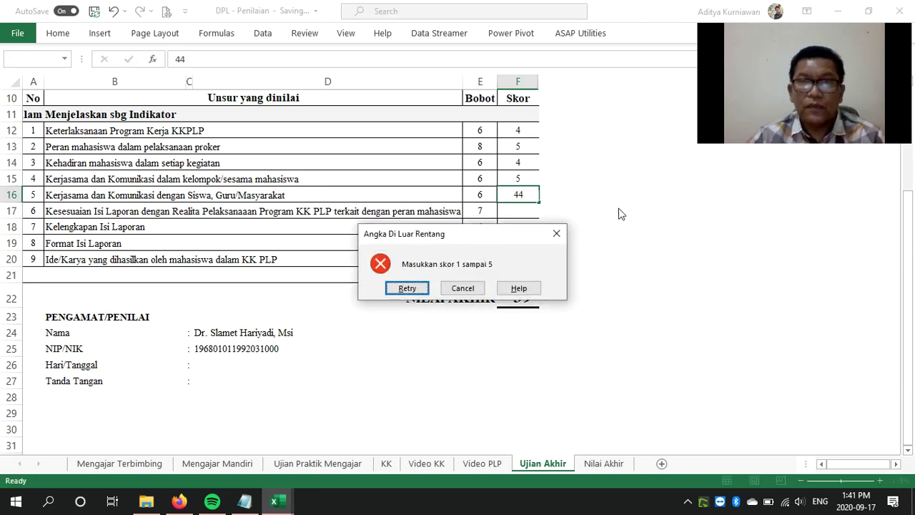
pyautogui.click(557, 234)
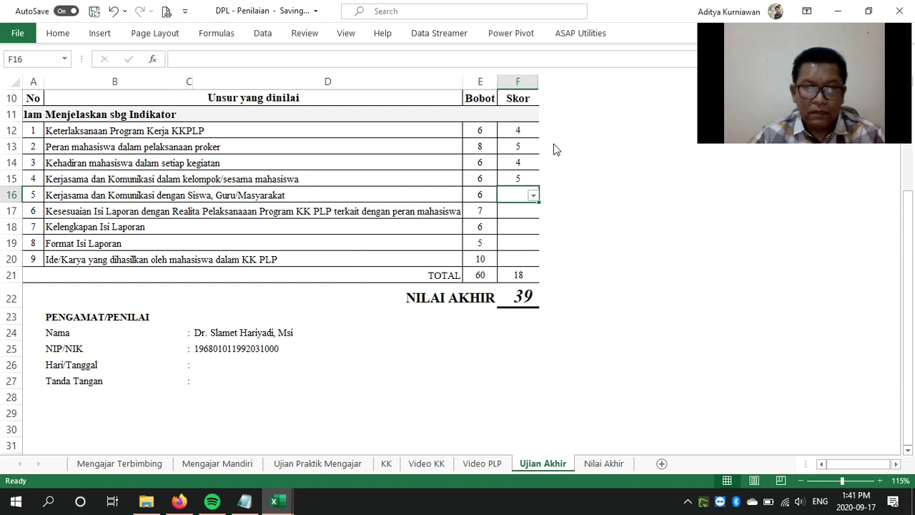
pyautogui.write('4')
pyautogui.press('Return')
# Enter the remaining scores, with 5 for item 9, then view Nilai Akhir at 87
pyautogui.write('3')
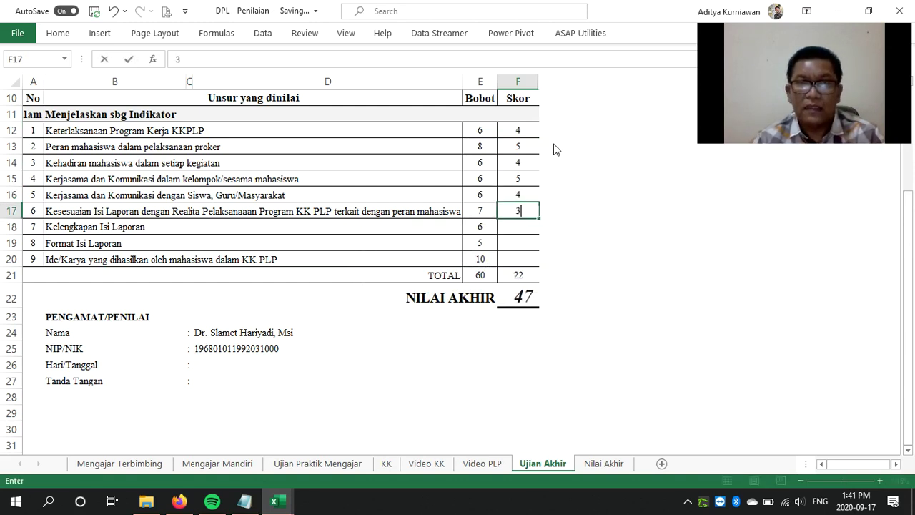
pyautogui.write('5')
pyautogui.press('Return')
pyautogui.write('5')
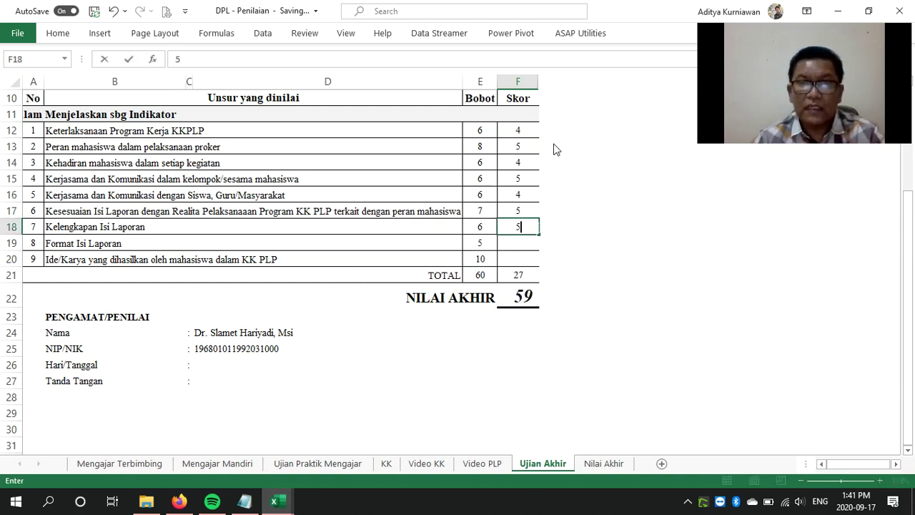
pyautogui.press('Return')
pyautogui.write('4')
pyautogui.press('Return')
pyautogui.write('5')
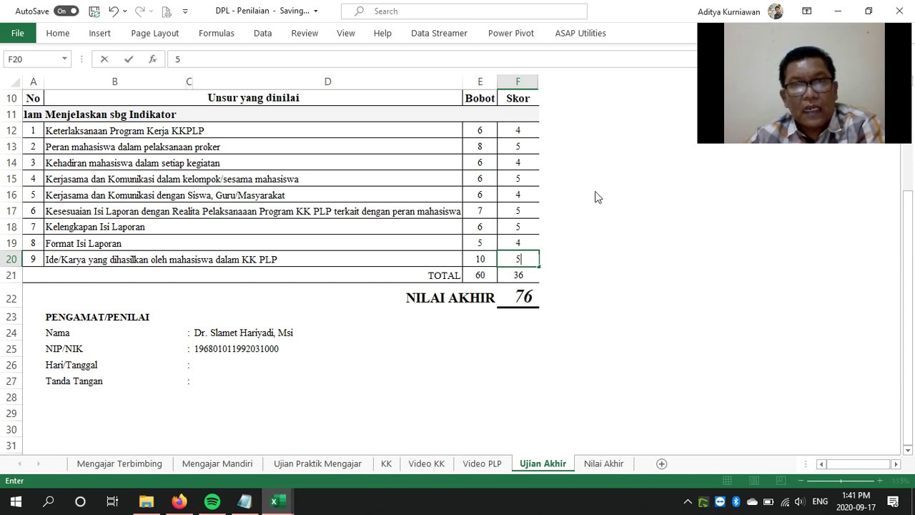
pyautogui.scroll(-3, 594, 234)
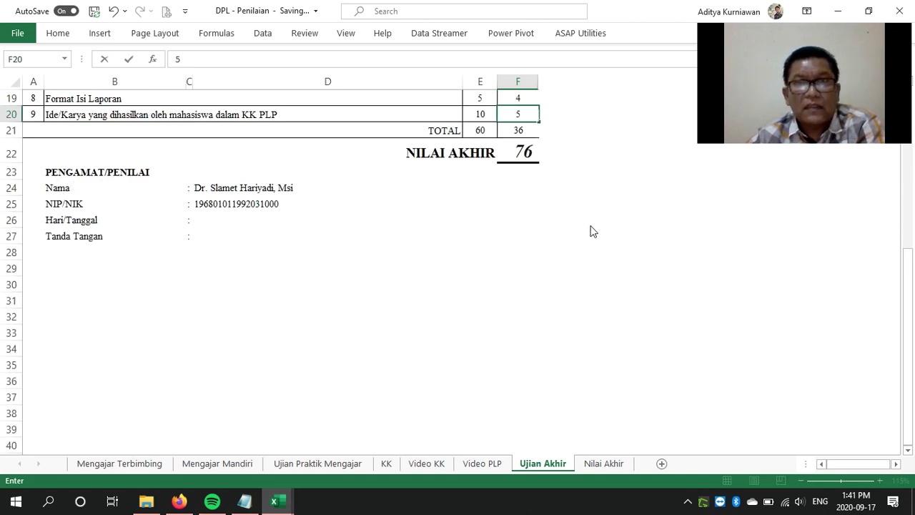
pyautogui.scroll(3, 592, 231)
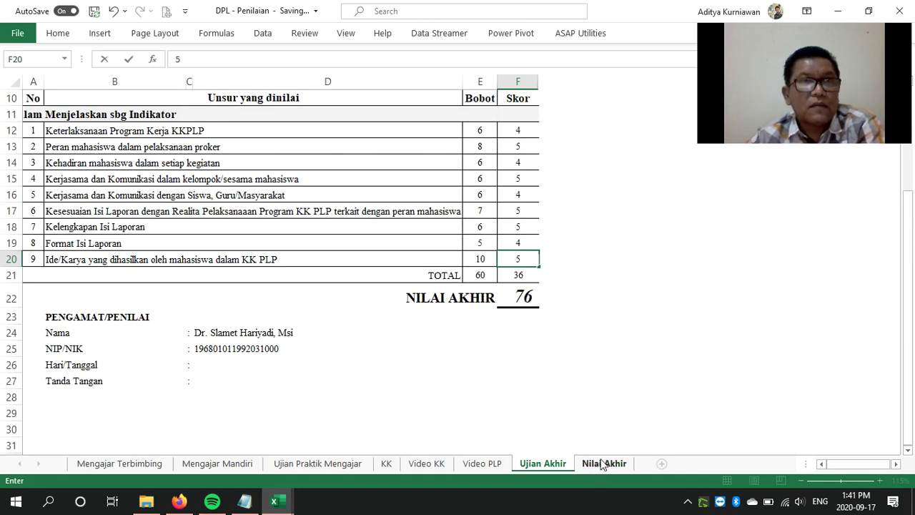
pyautogui.scroll(3, 582, 351)
pyautogui.scroll(-1, 583, 351)
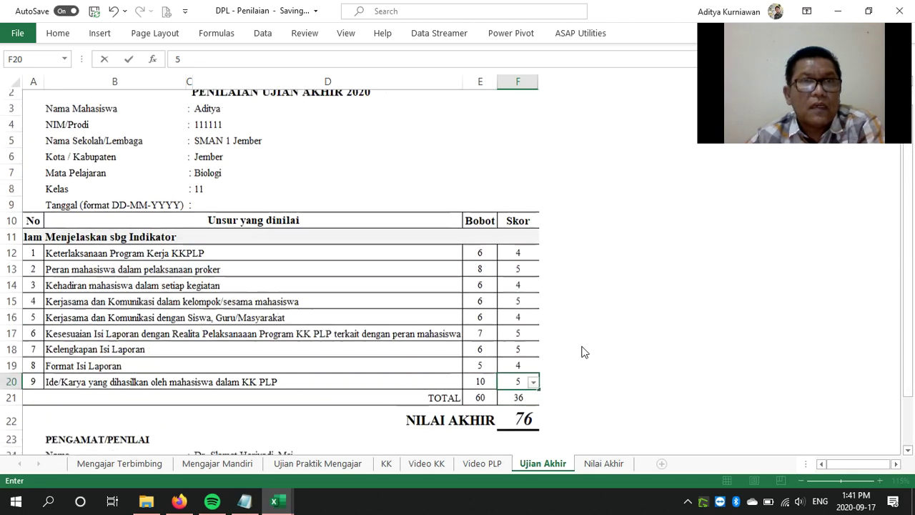
pyautogui.scroll(1, 582, 351)
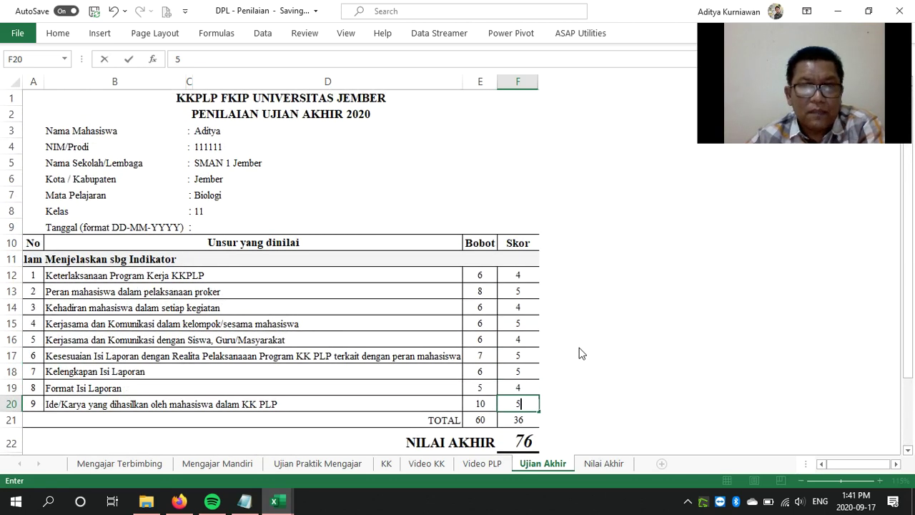
pyautogui.scroll(-1, 583, 352)
pyautogui.scroll(-3, 582, 352)
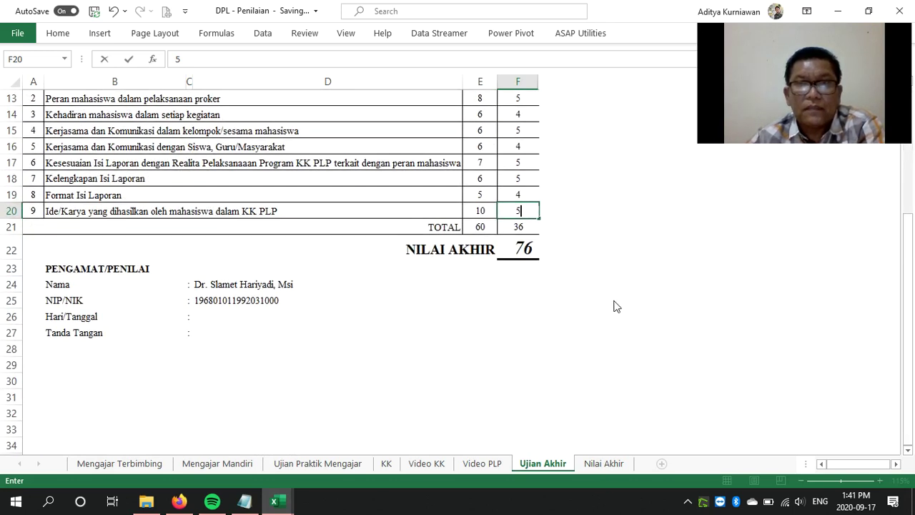
pyautogui.click(516, 249)
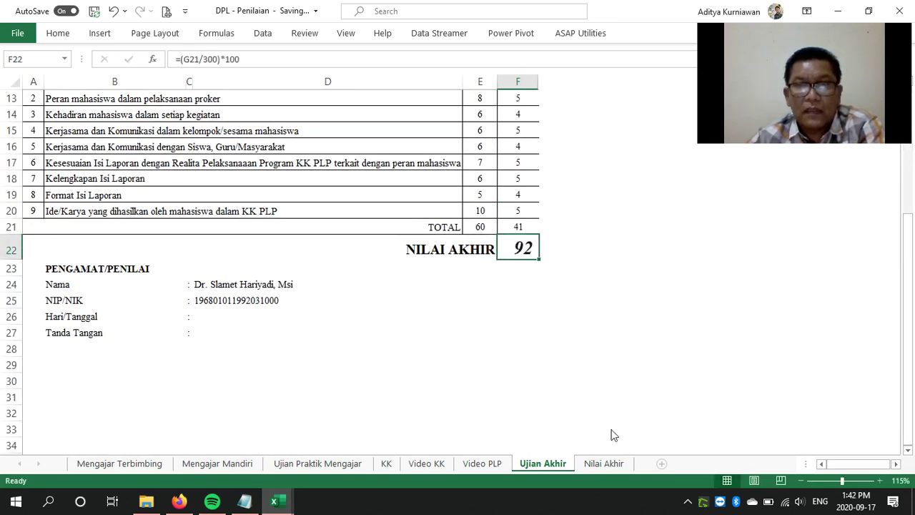
pyautogui.click(612, 463)
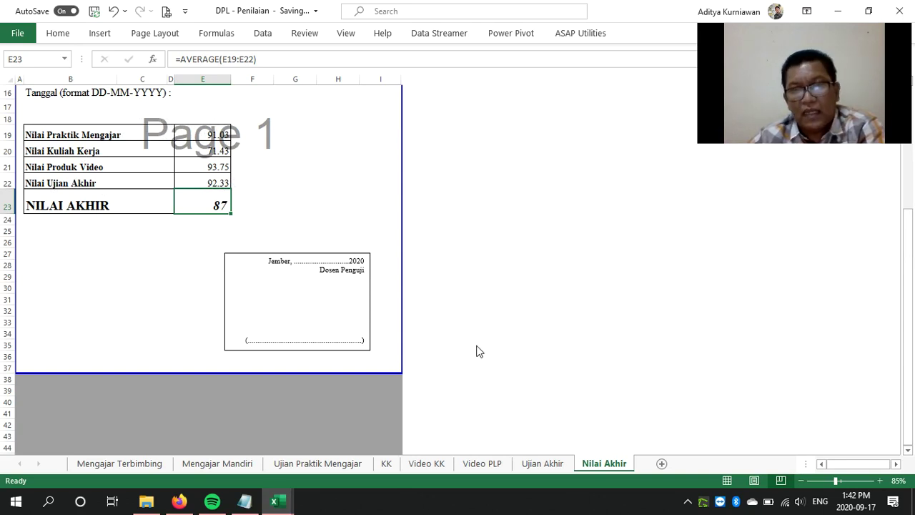
pyautogui.scroll(1, 587, 385)
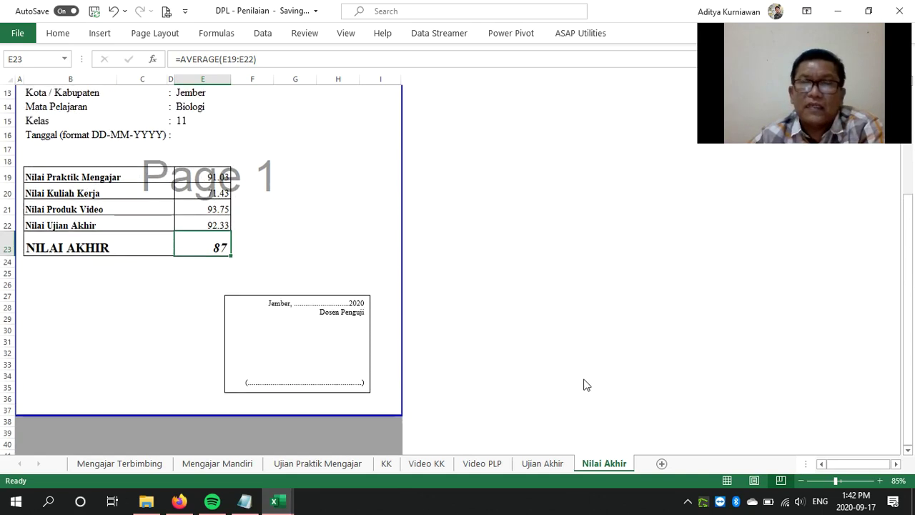
pyautogui.scroll(2, 586, 385)
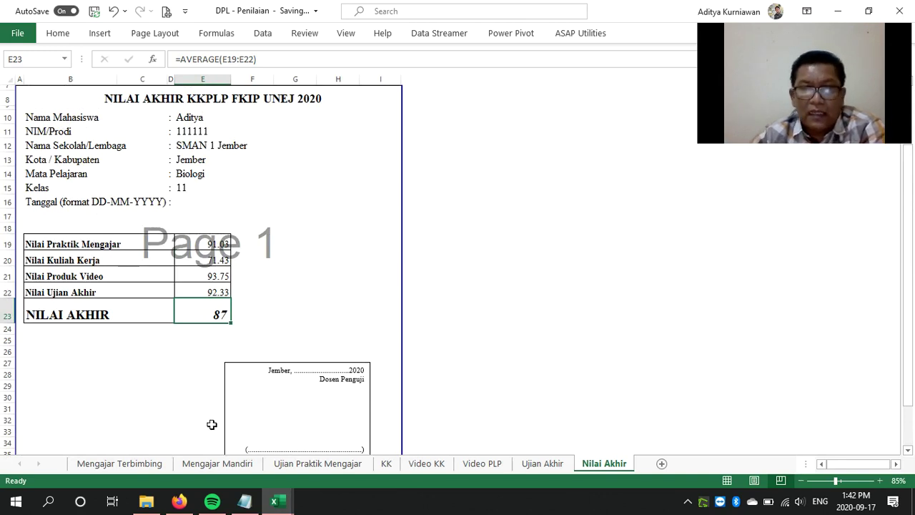
# Open Guru Pamong- Penilaian from the Penilaian KKPLP - Copy folder, showing Mengajar Terbimbing
pyautogui.click(146, 501)
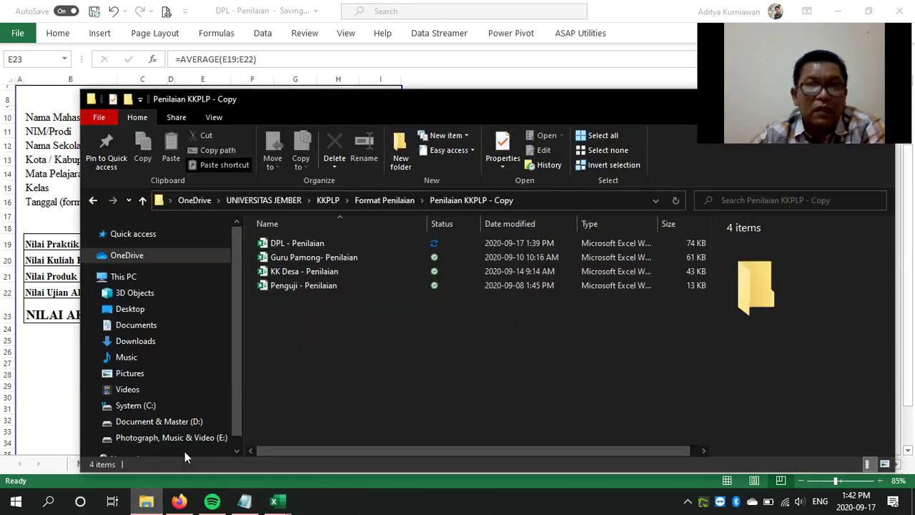
pyautogui.click(324, 256)
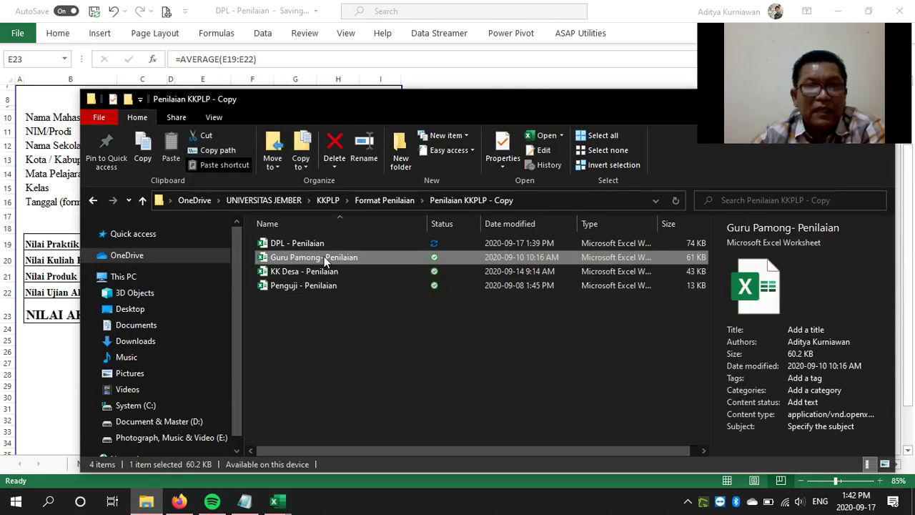
pyautogui.hotkey('alt', 'Tab')
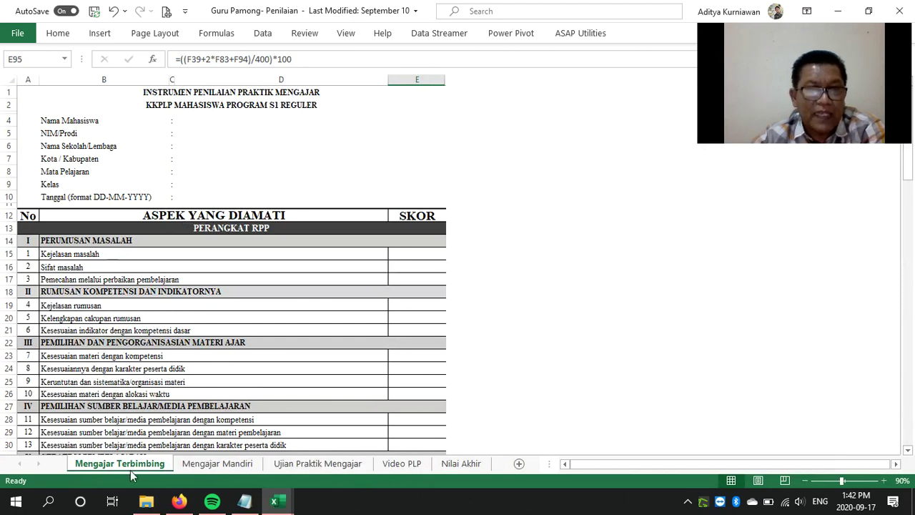
# Browse the Mengajar Mandiri, Ujian Praktik Mengajar and Video PLP sheets, then switch to KK Desa - Penilaian
pyautogui.click(235, 463)
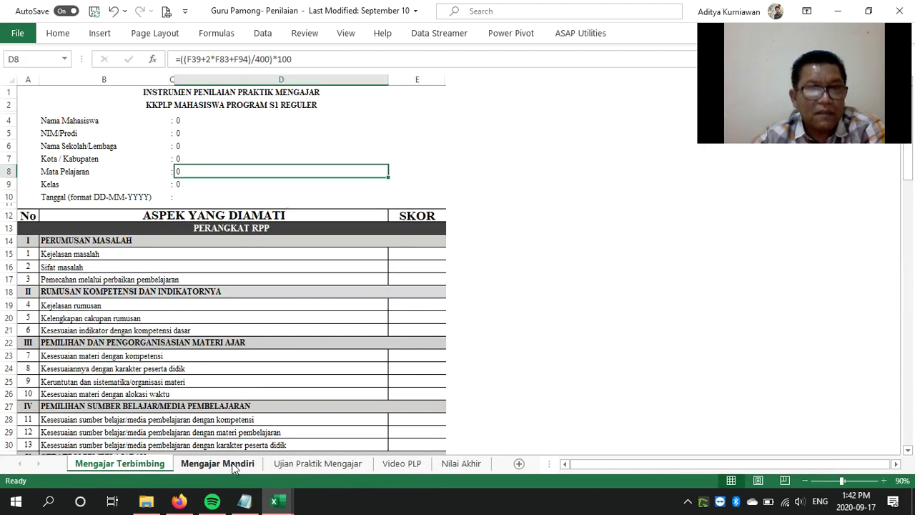
pyautogui.click(318, 465)
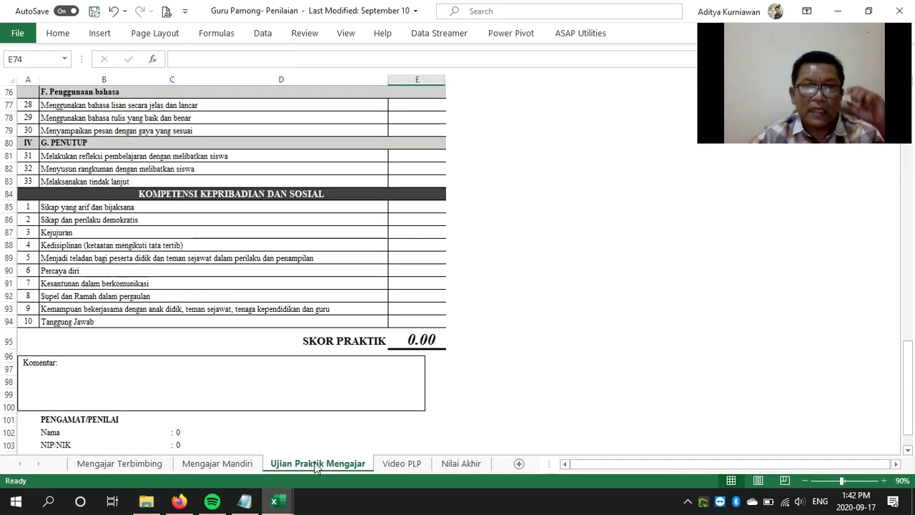
pyautogui.click(403, 464)
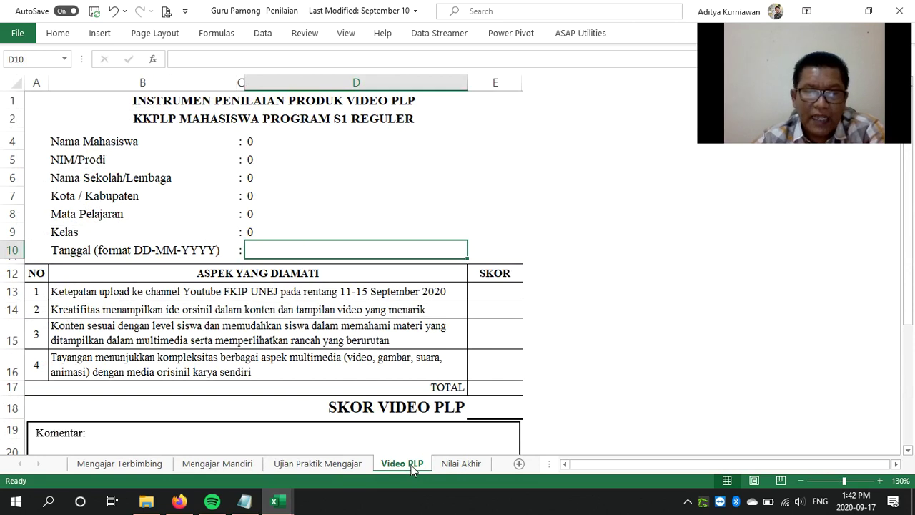
pyautogui.click(286, 505)
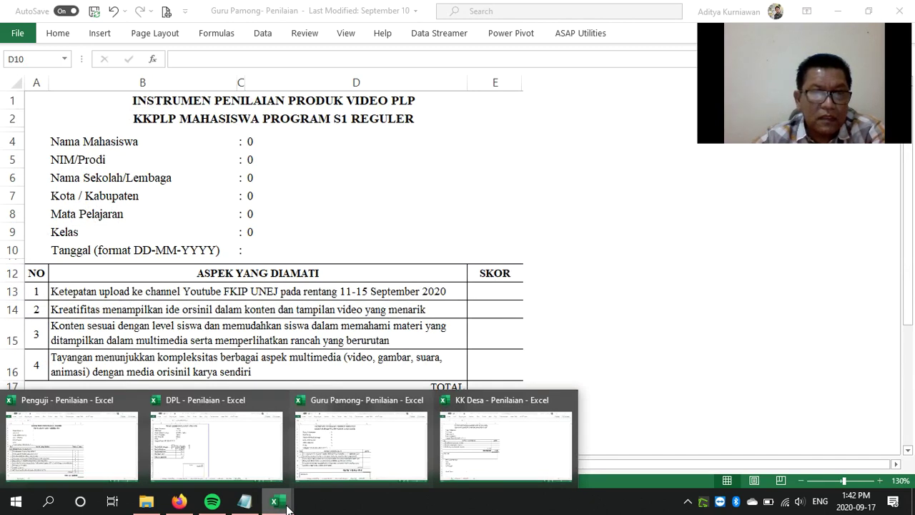
pyautogui.click(512, 460)
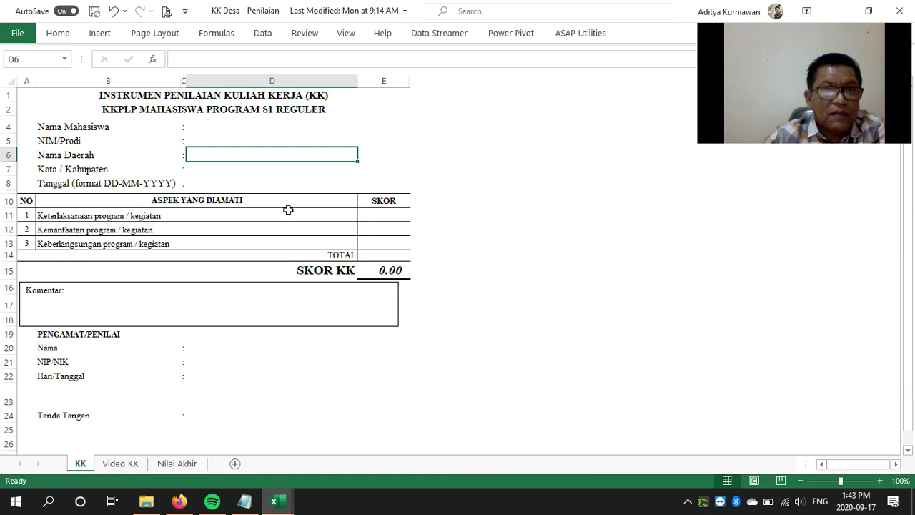
# Enter 5, 7 and 7 in E11–E13 for SKOR KK 90.48, then check Nilai Akhir (45)
pyautogui.click(376, 217)
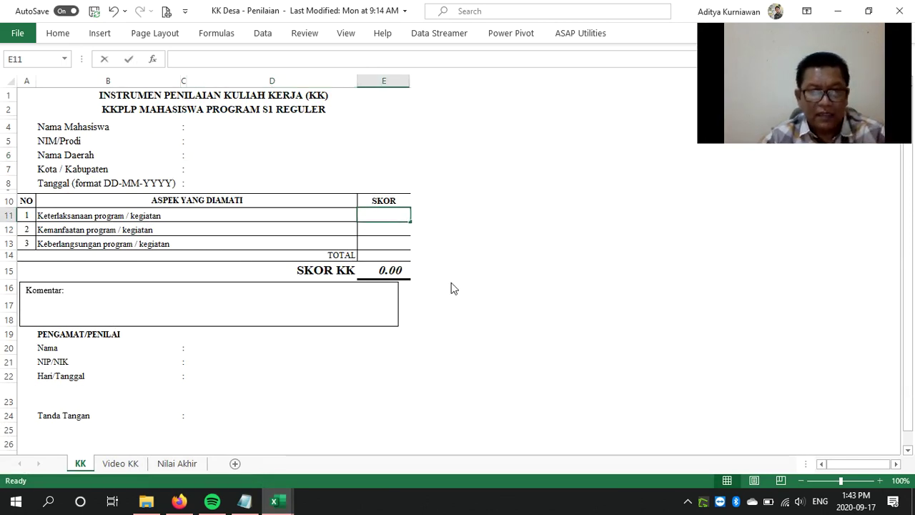
pyautogui.write('5')
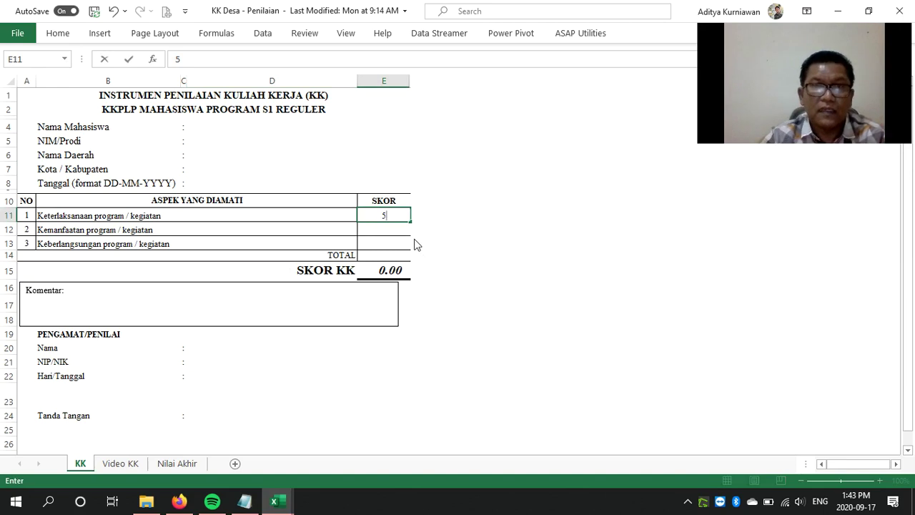
pyautogui.click(401, 230)
pyautogui.click(406, 230)
pyautogui.click(392, 267)
pyautogui.click(404, 243)
pyautogui.click(404, 244)
pyautogui.click(394, 280)
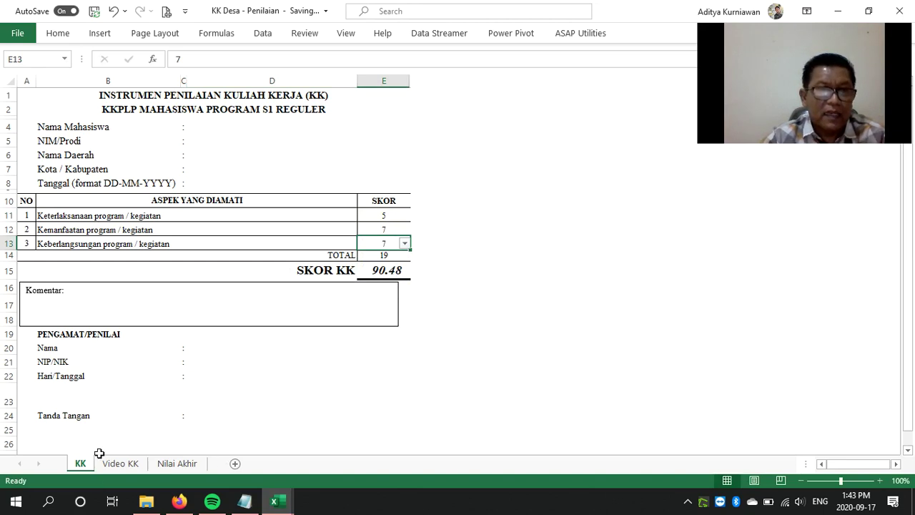
pyautogui.click(194, 463)
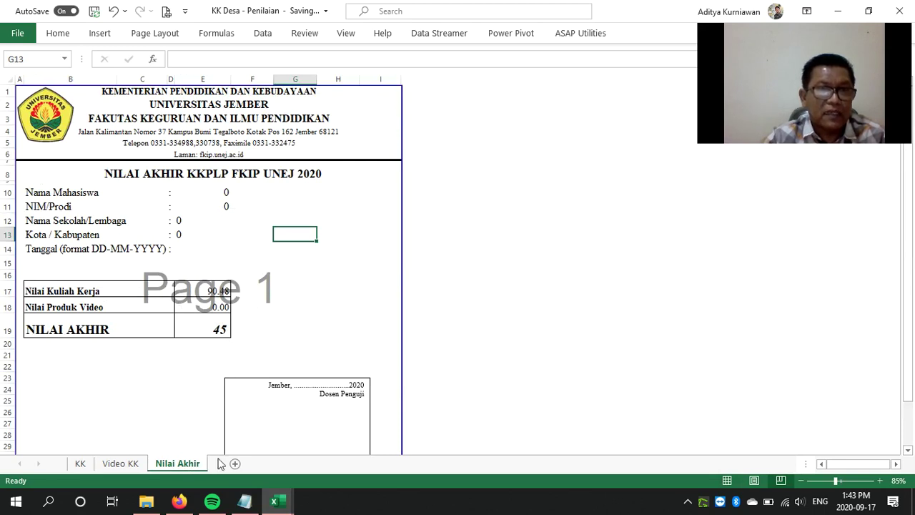
# On the Video KK sheet, score the four items 4, 4, 4 and 3 for a video score of 94
pyautogui.click(132, 463)
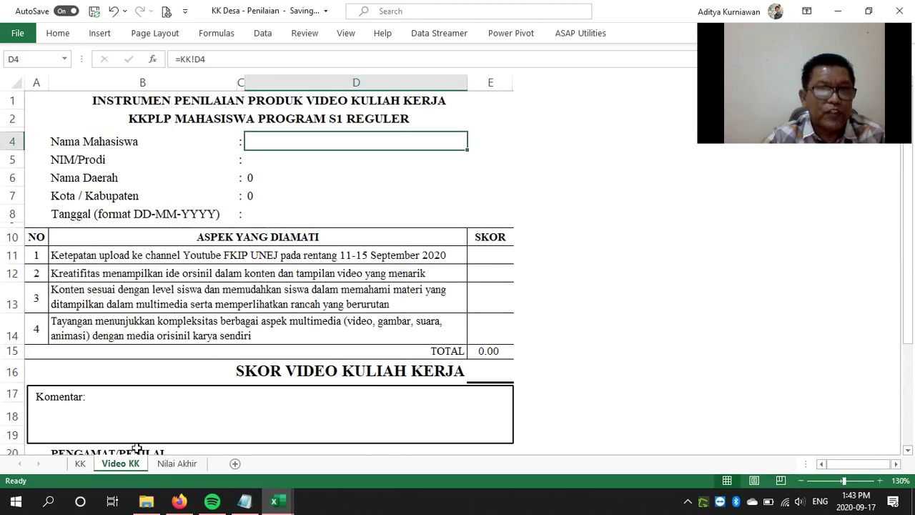
pyautogui.click(483, 259)
pyautogui.click(507, 258)
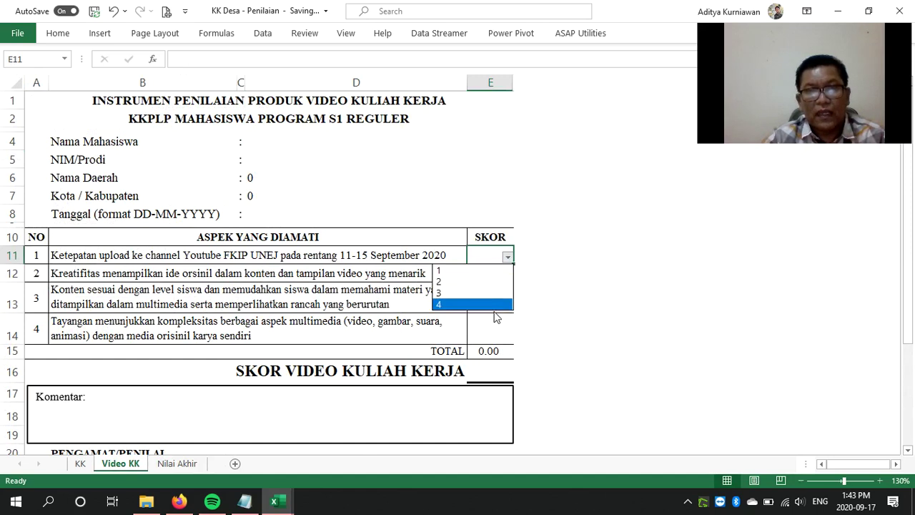
pyautogui.click(497, 306)
pyautogui.click(508, 276)
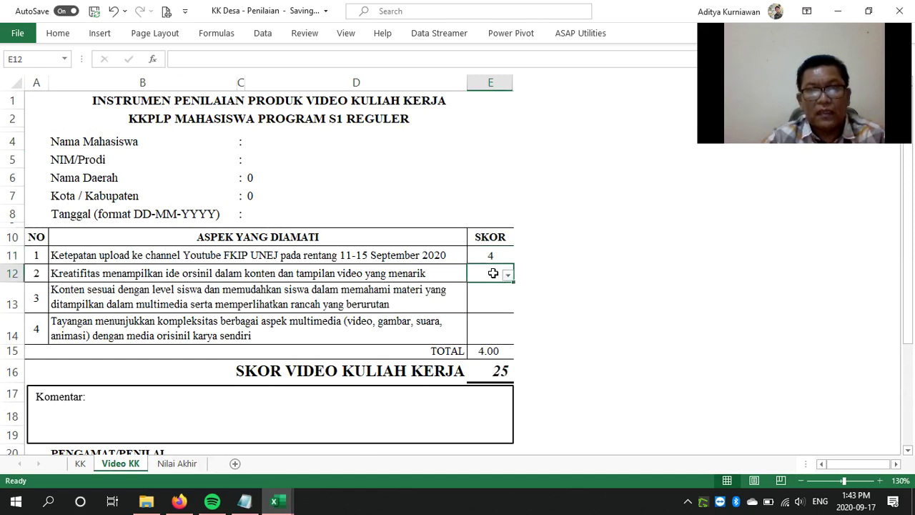
pyautogui.write('4')
pyautogui.press('Return')
pyautogui.write('4')
pyautogui.press('Return')
pyautogui.write('4')
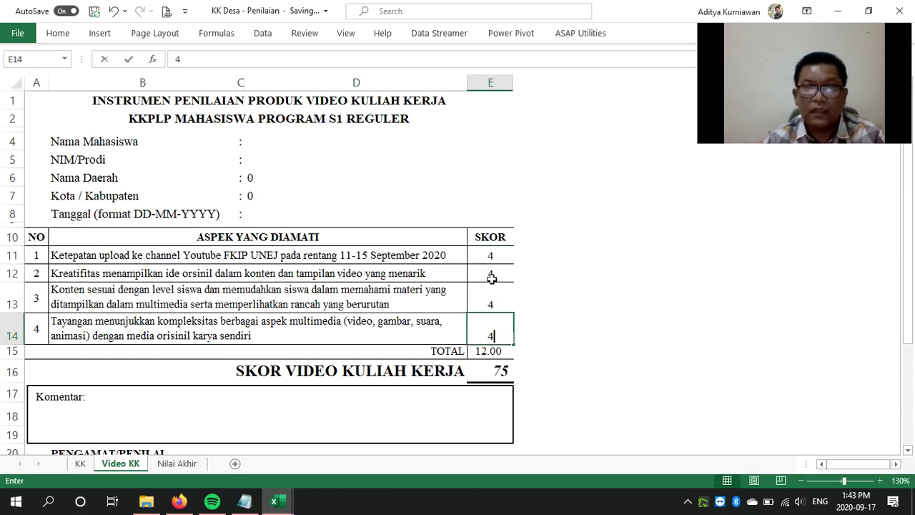
pyautogui.click(478, 365)
pyautogui.click(486, 326)
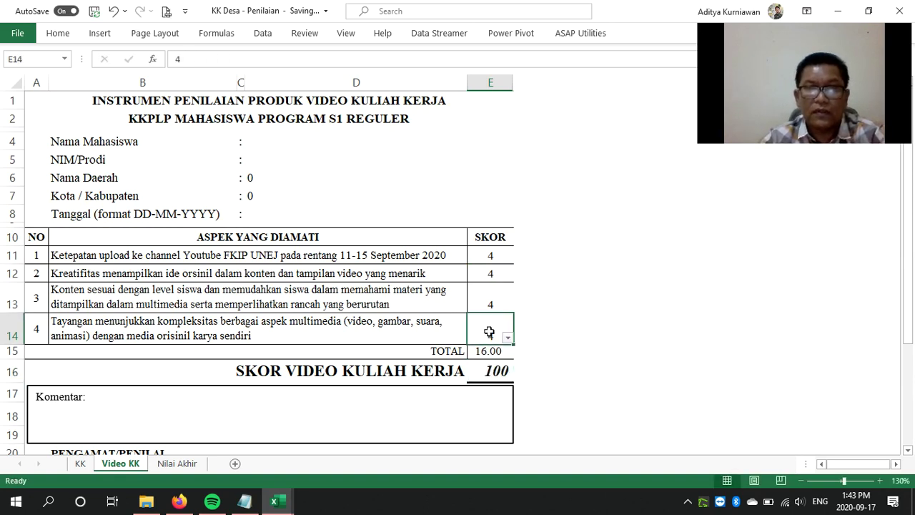
pyautogui.write('3')
pyautogui.click(487, 369)
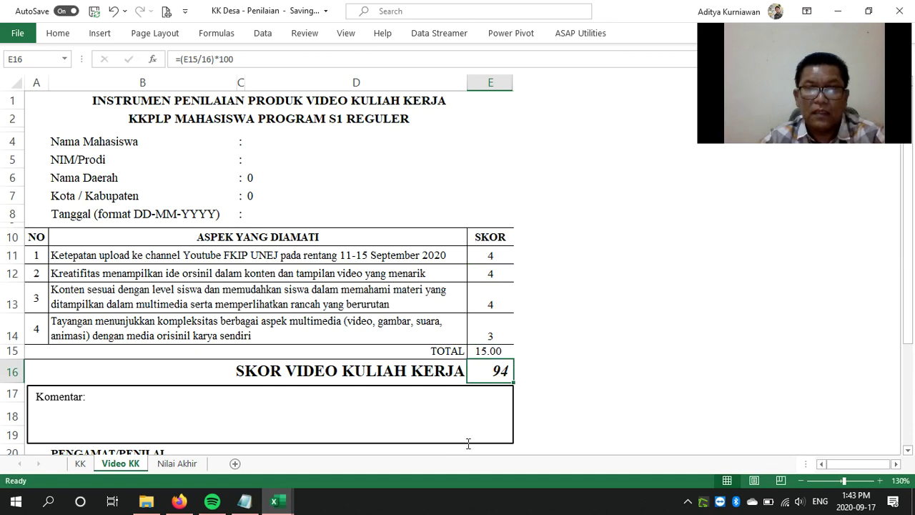
# Check Nilai Akhir now reads 92 and bring up the open Excel workbook thumbnails
pyautogui.click(187, 466)
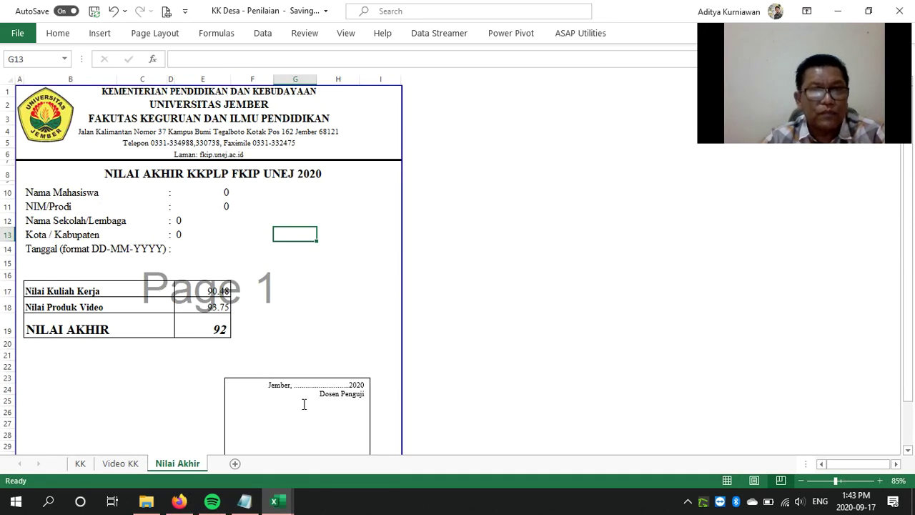
pyautogui.click(276, 505)
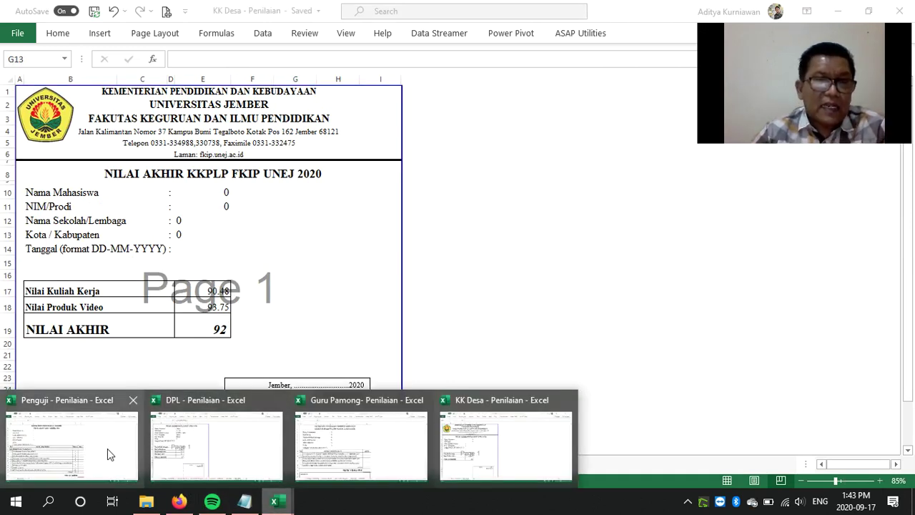
pyautogui.moveTo(98, 475)
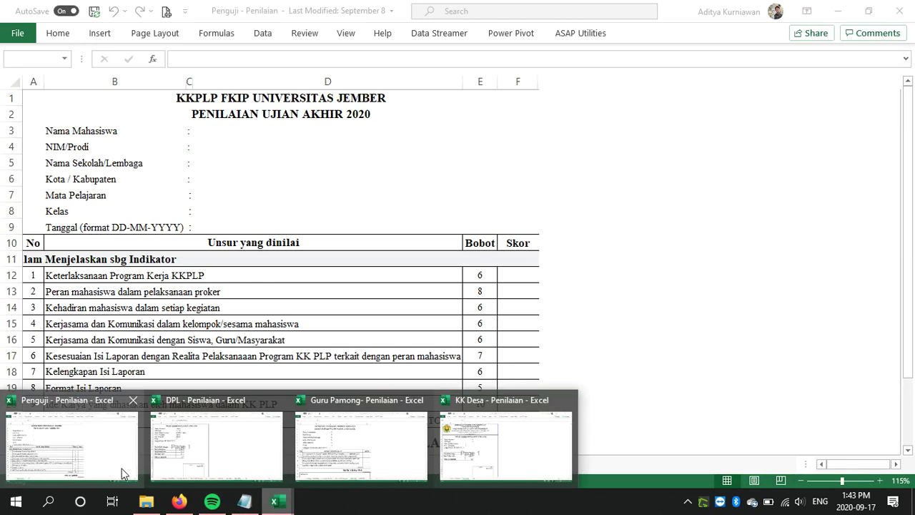
# Bring the Penguji - Penilaian workbook forward, showing its blank Ujian Akhir Skor cells
pyautogui.moveTo(359, 439)
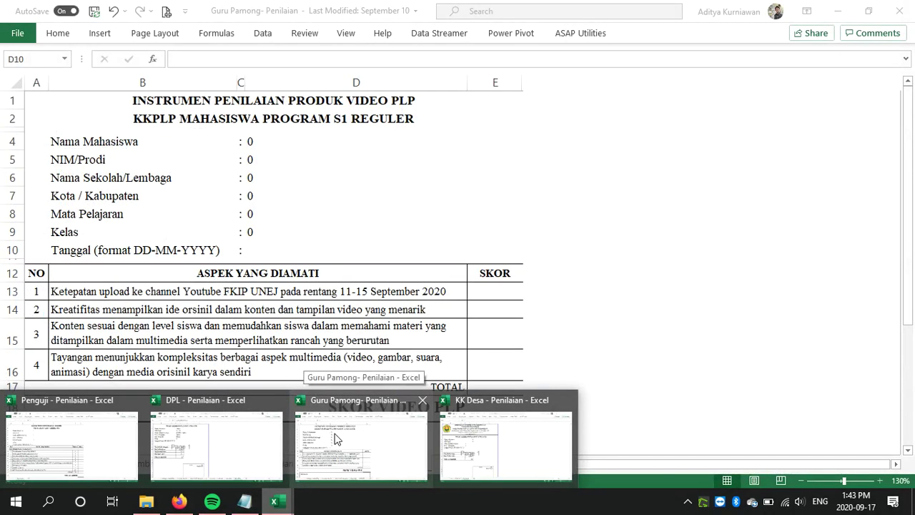
pyautogui.moveTo(71, 448)
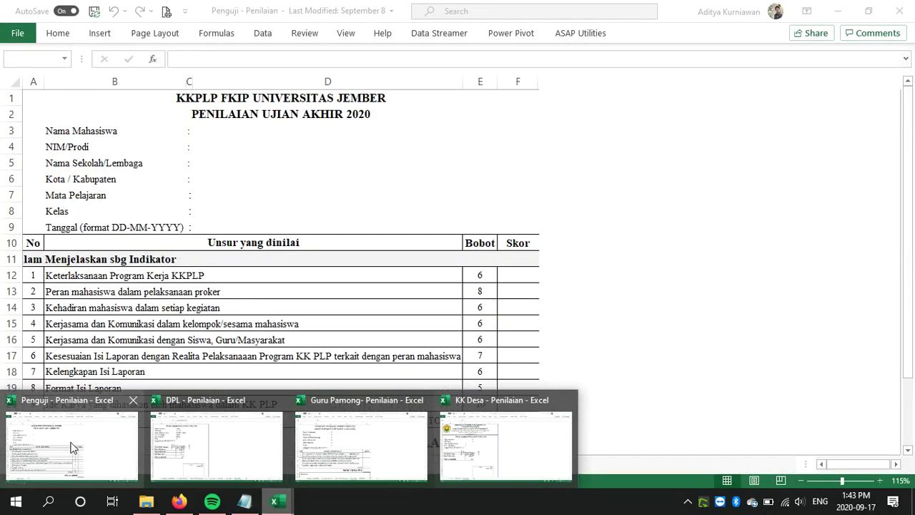
pyautogui.click(71, 448)
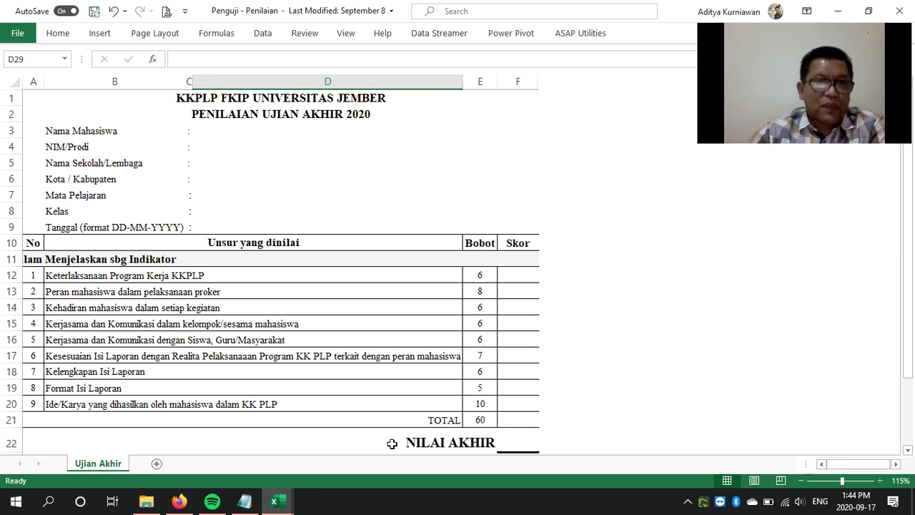
# Give criterion 1 in F12 a score of 5 from its validation dropdown
pyautogui.click(521, 275)
pyautogui.click(533, 276)
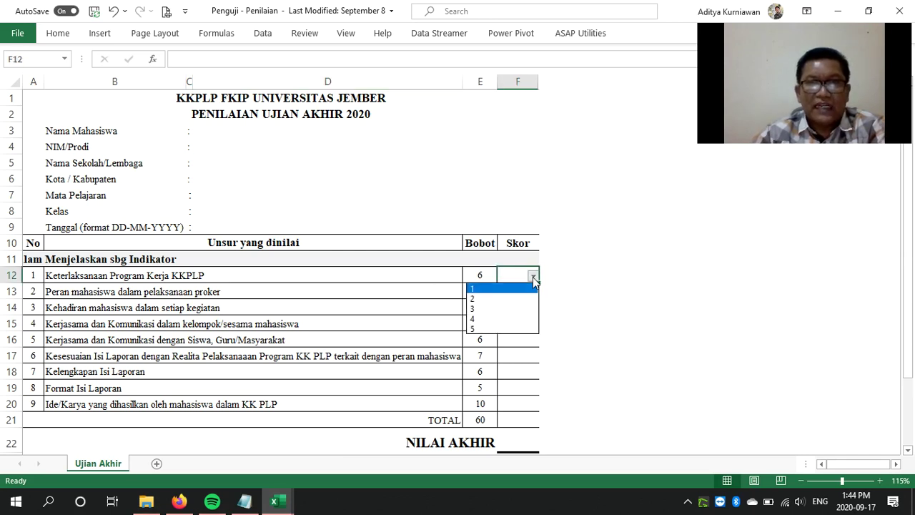
pyautogui.press('Escape')
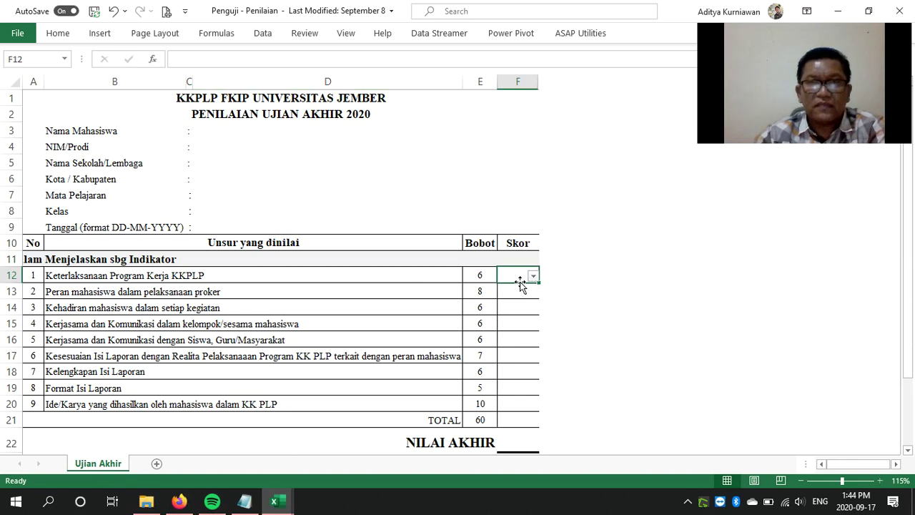
pyautogui.click(533, 276)
pyautogui.click(515, 328)
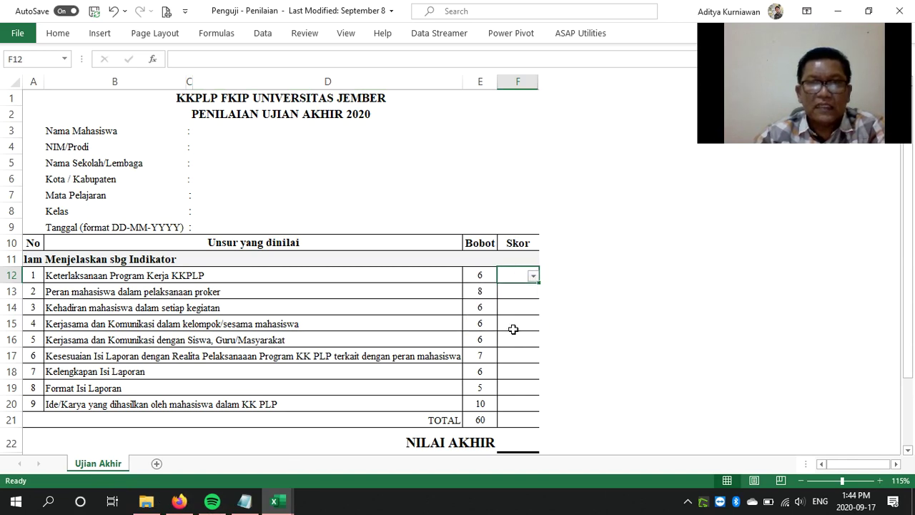
# Enter 3, 4, 3, 4, 5, 5, 5, 5 in F13–F20, totalling 39 for Nilai Akhir 87
pyautogui.click(527, 292)
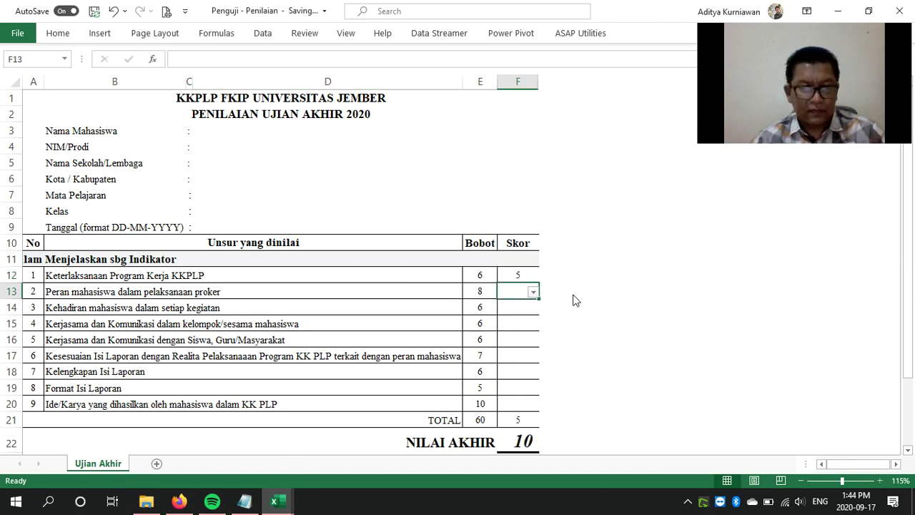
pyautogui.write('3 4 3 4 5')
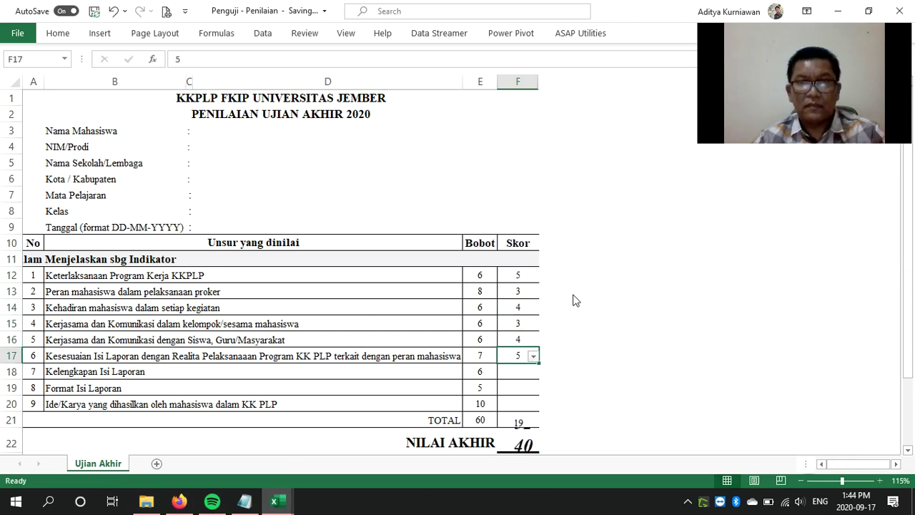
pyautogui.press('Return')
pyautogui.write('5')
pyautogui.press('Return')
pyautogui.write('5')
pyautogui.press('Return')
pyautogui.write('5')
pyautogui.press('Return')
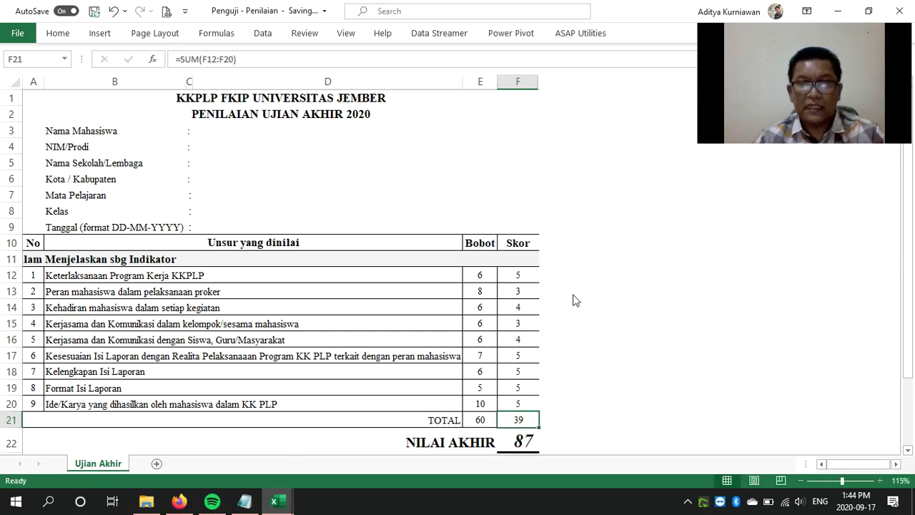
pyautogui.scroll(-5, 609, 292)
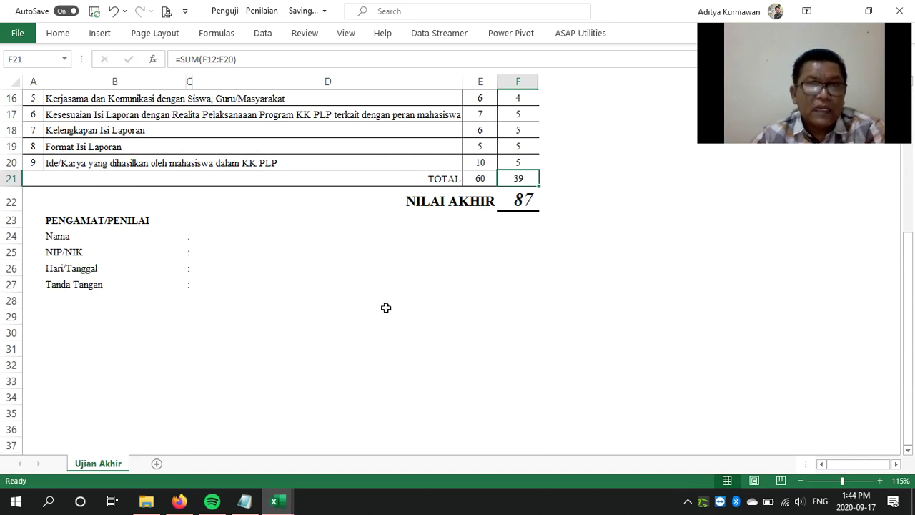
pyautogui.scroll(5, 382, 306)
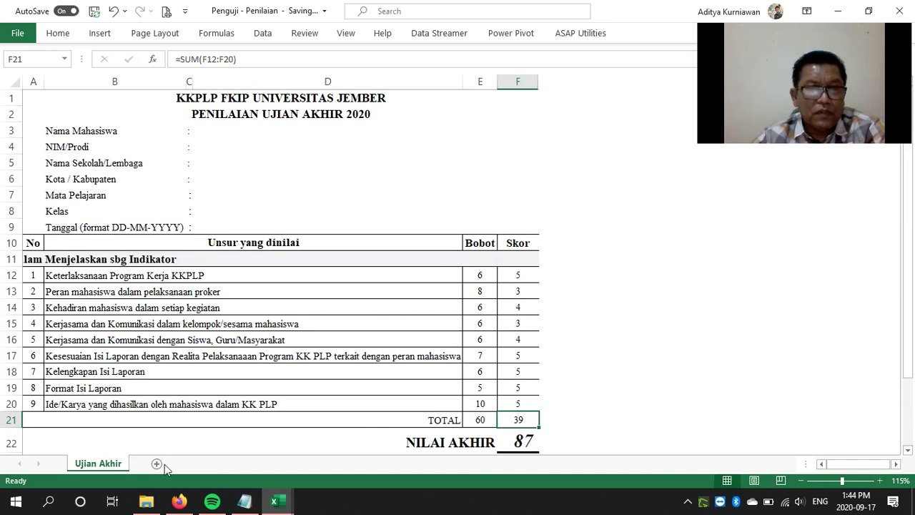
pyautogui.click(155, 505)
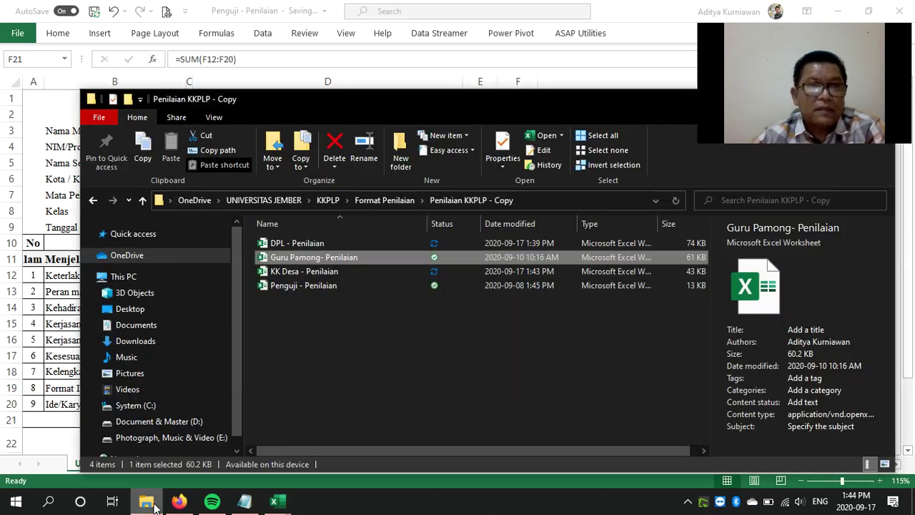
pyautogui.click(153, 505)
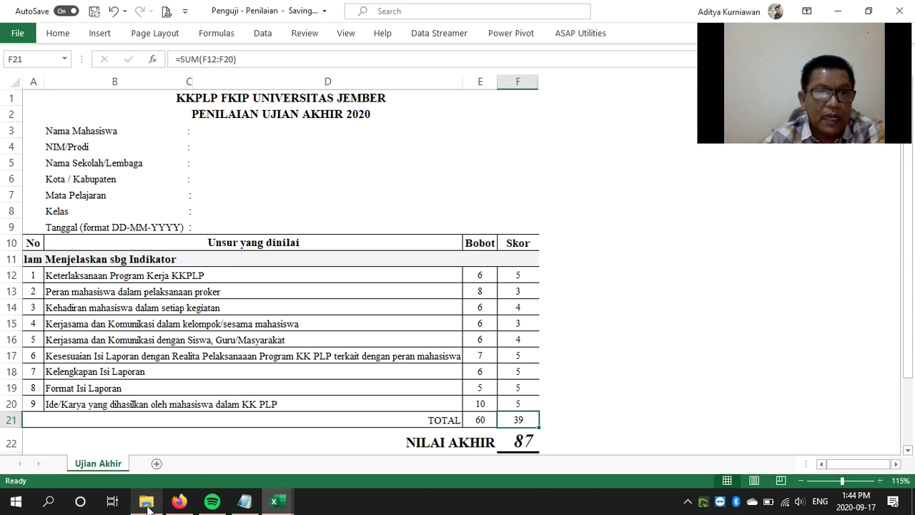
pyautogui.moveTo(289, 508)
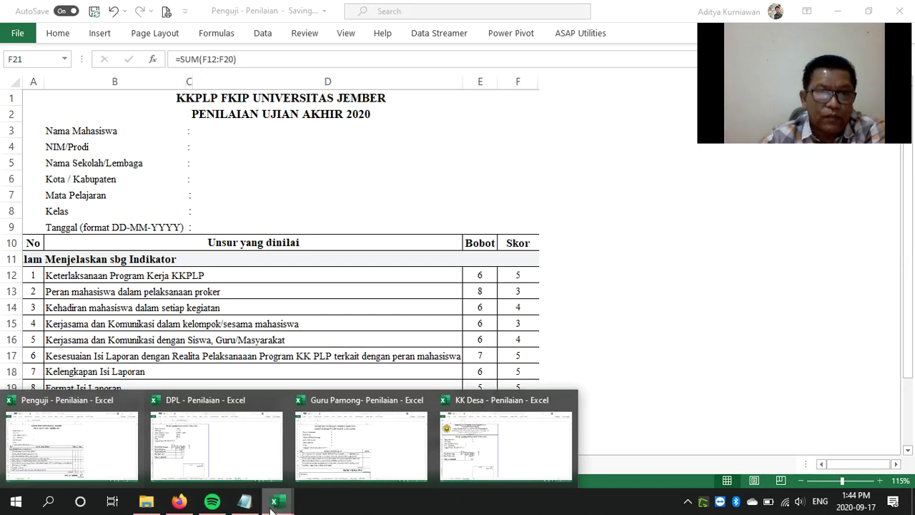
pyautogui.click(214, 505)
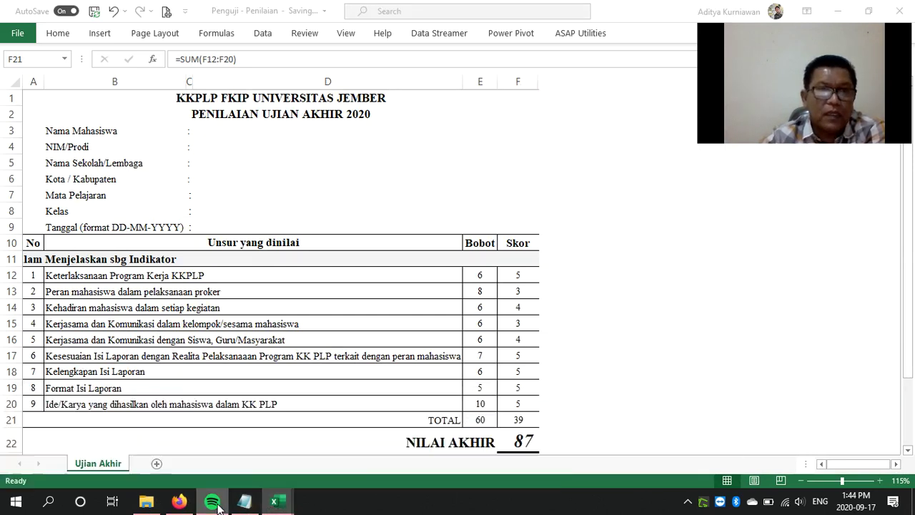
pyautogui.click(213, 506)
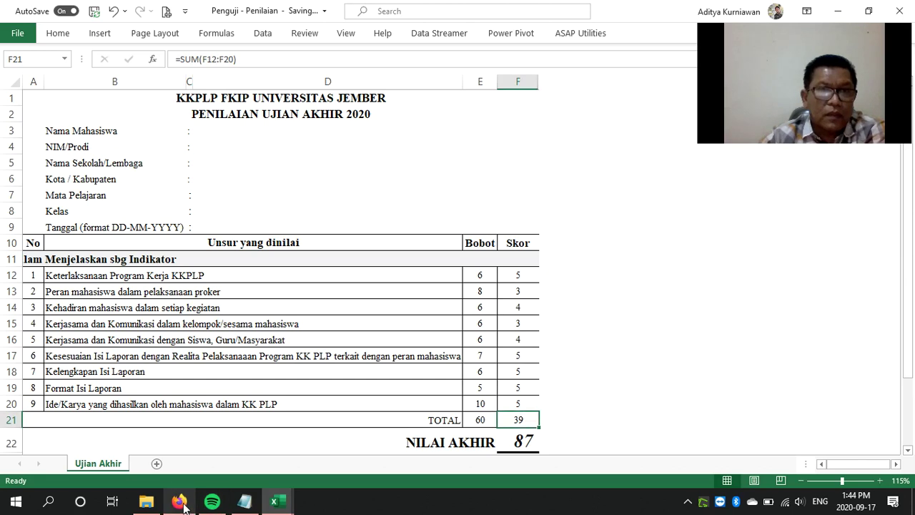
# Bring Firefox forward and look through the DPL, Guru Pamong and Penguji forms, ending on DPL
pyautogui.click(147, 503)
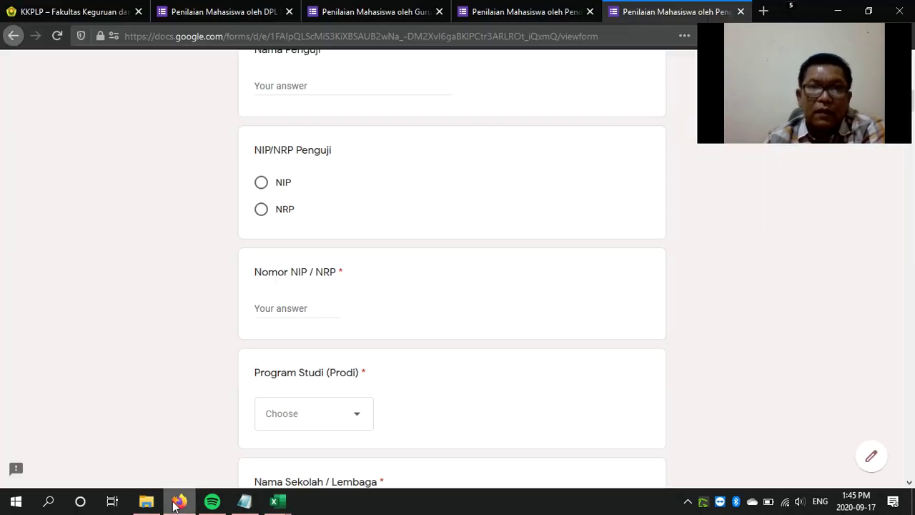
pyautogui.click(179, 502)
pyautogui.click(243, 10)
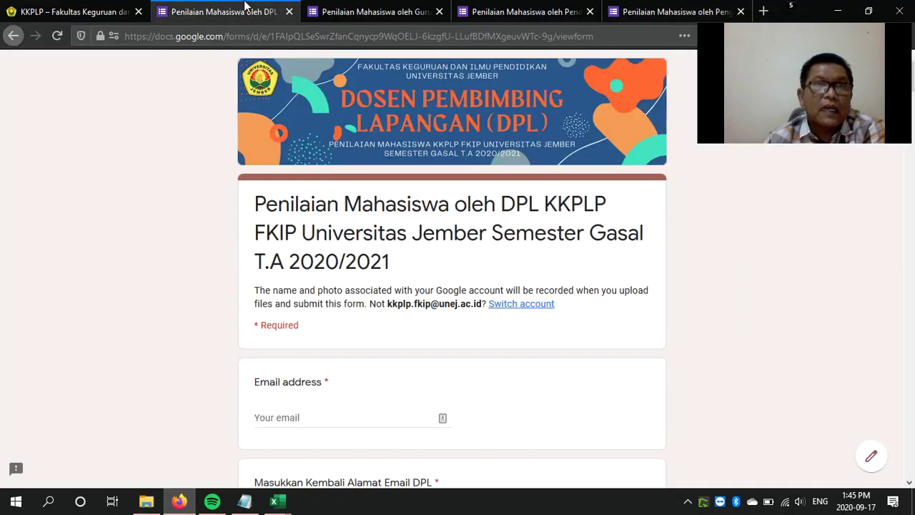
pyautogui.click(376, 12)
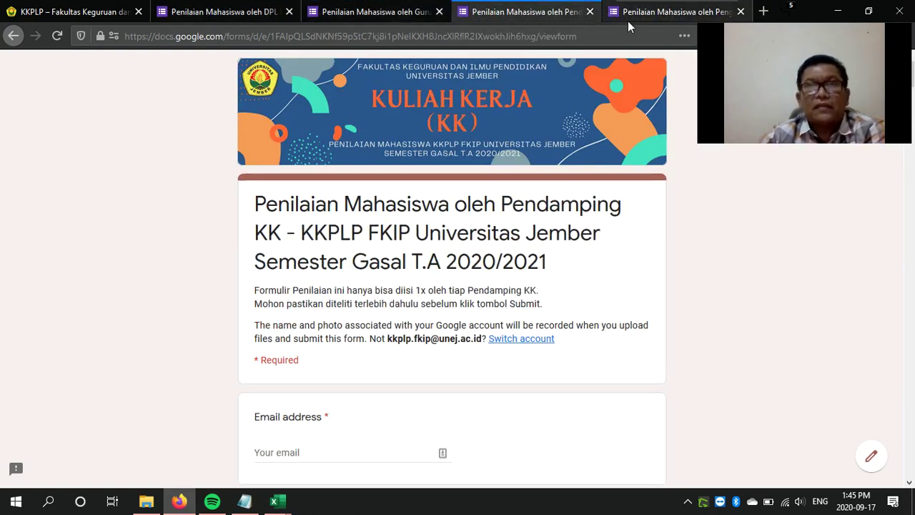
pyautogui.click(648, 14)
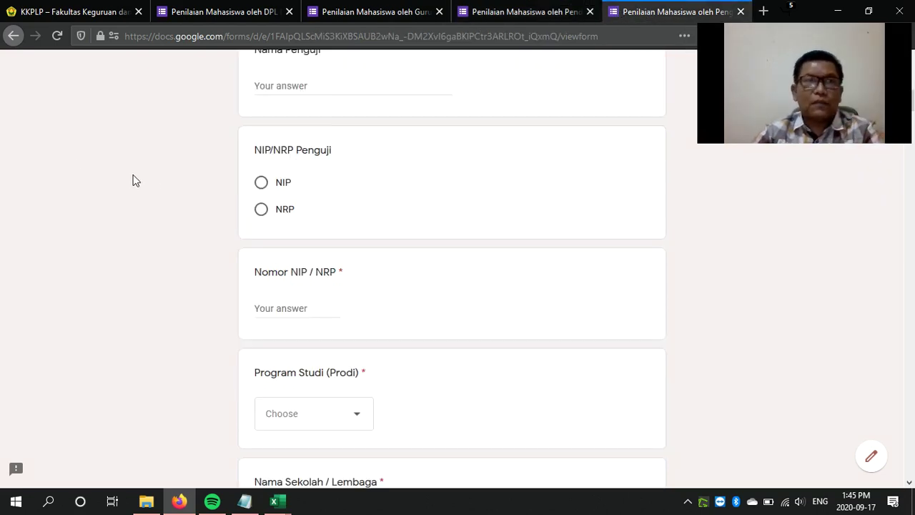
pyautogui.click(226, 12)
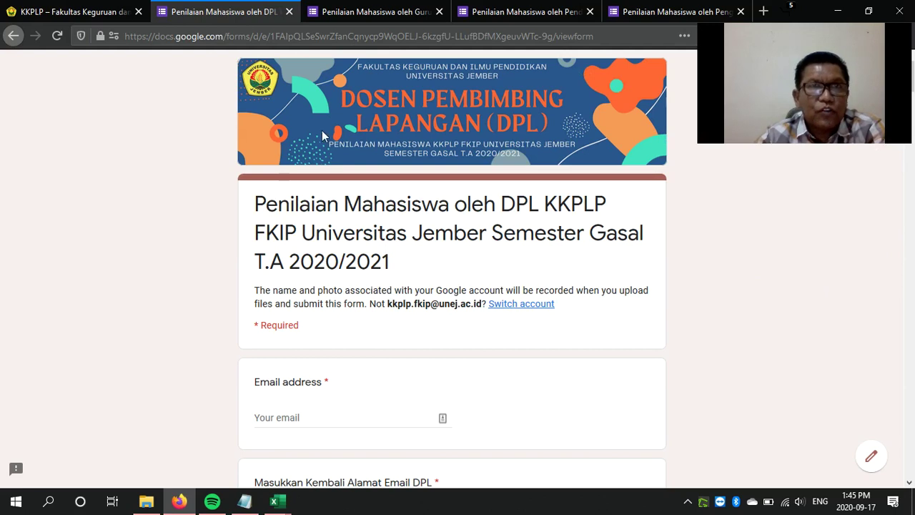
# Scroll down the DPL form past its opening questions
pyautogui.scroll(-3, 423, 211)
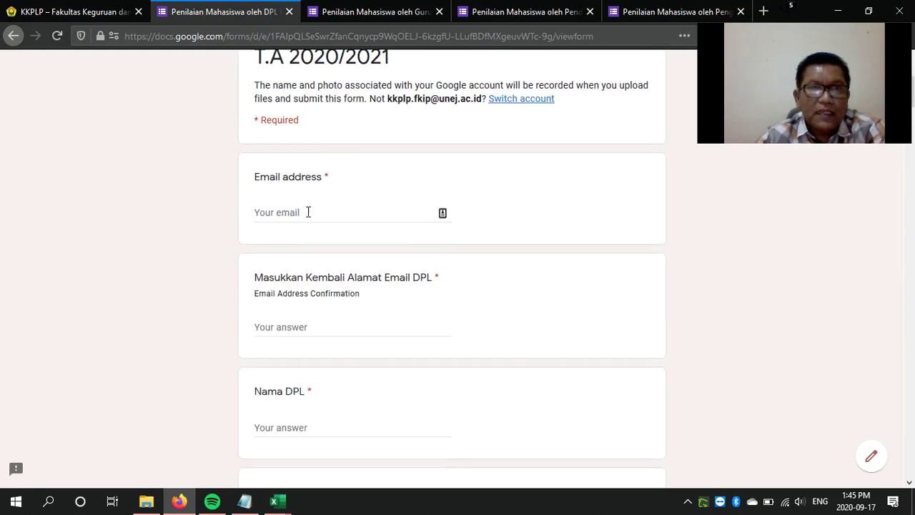
pyautogui.scroll(-2, 308, 233)
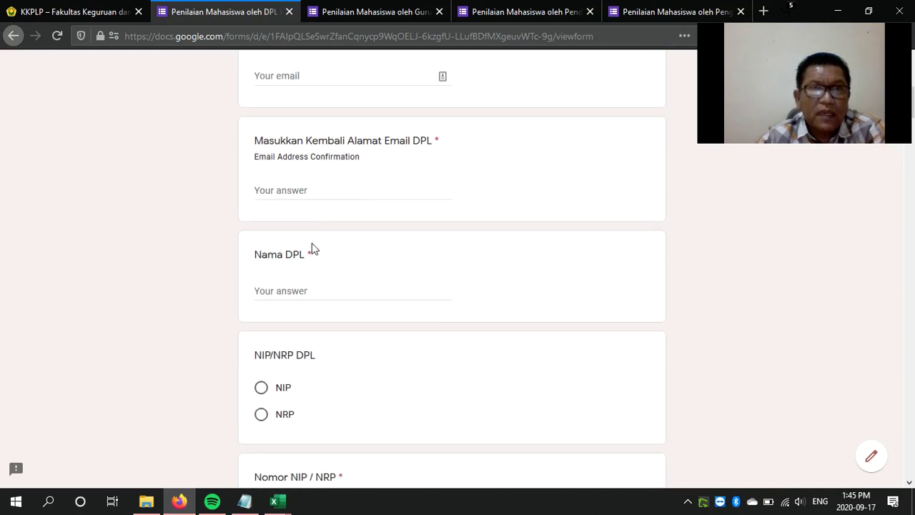
pyautogui.scroll(-3, 309, 216)
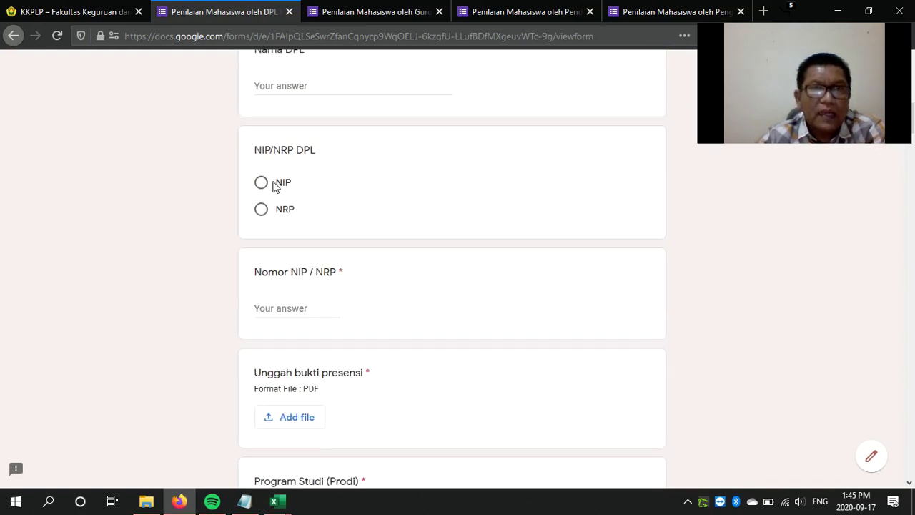
pyautogui.scroll(-2, 319, 223)
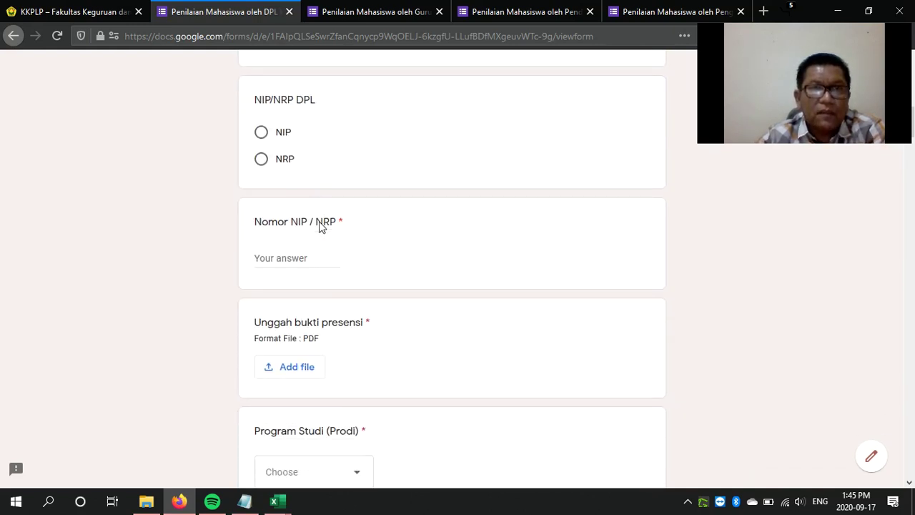
pyautogui.scroll(2, 308, 205)
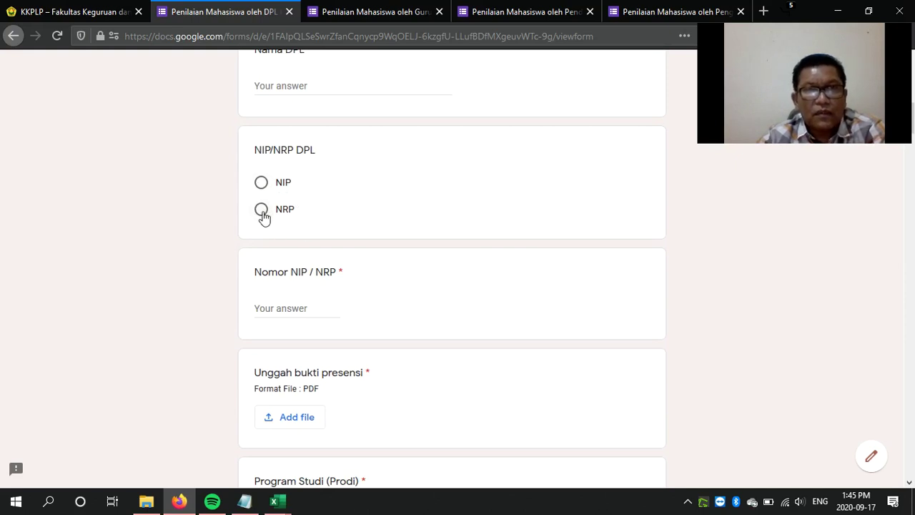
pyautogui.scroll(-1, 299, 335)
pyautogui.scroll(-3, 293, 298)
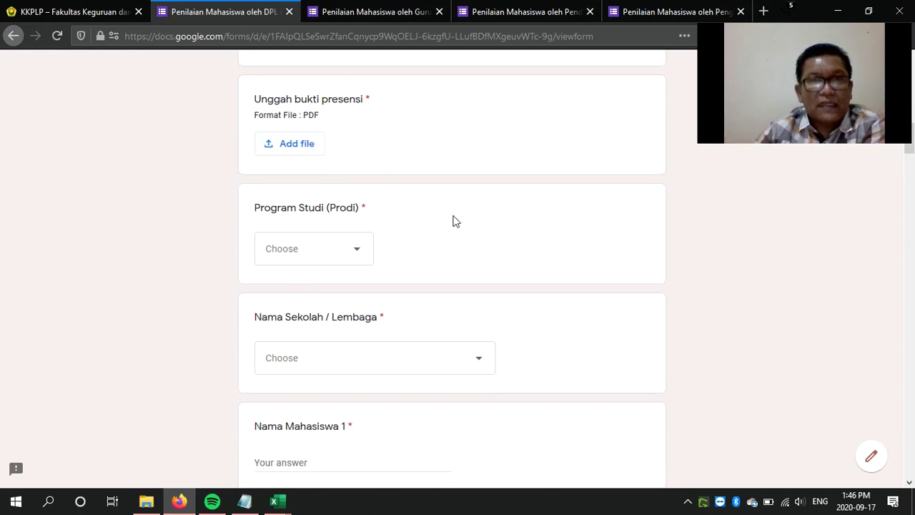
pyautogui.scroll(-4, 468, 239)
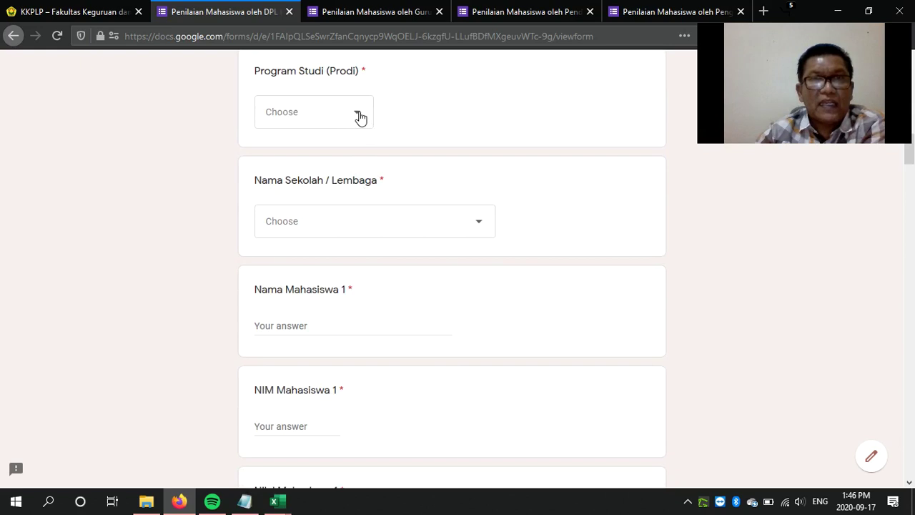
# Open and close the Program Studi and Nama Sekolah / Lembaga lists without choosing anything
pyautogui.click(361, 117)
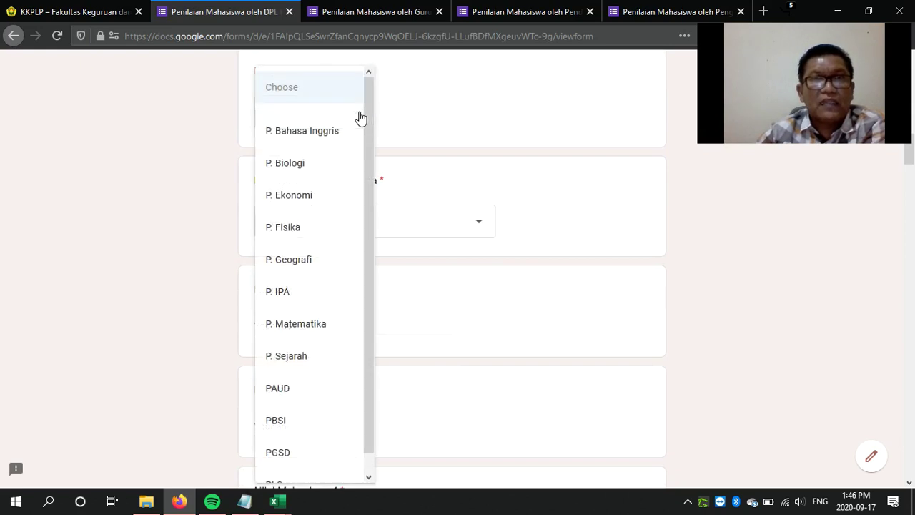
pyautogui.click(437, 125)
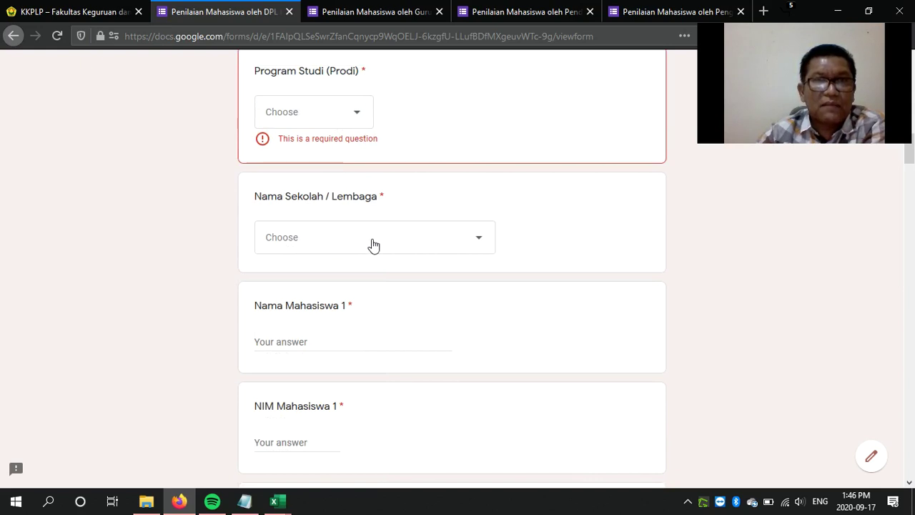
pyautogui.click(480, 244)
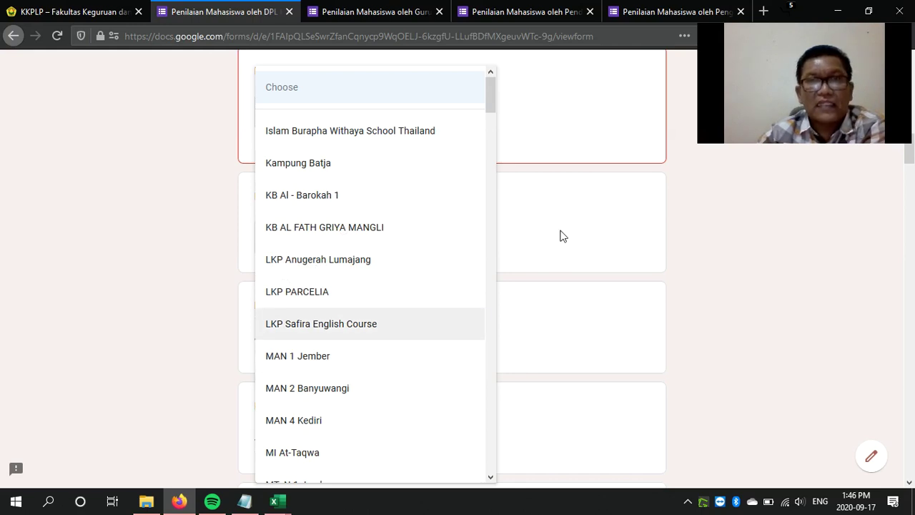
pyautogui.click(691, 223)
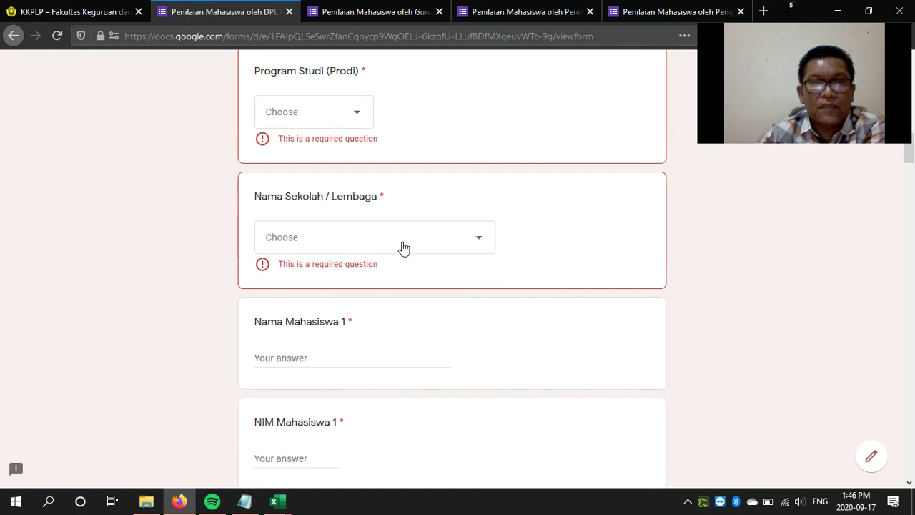
pyautogui.scroll(-3, 404, 248)
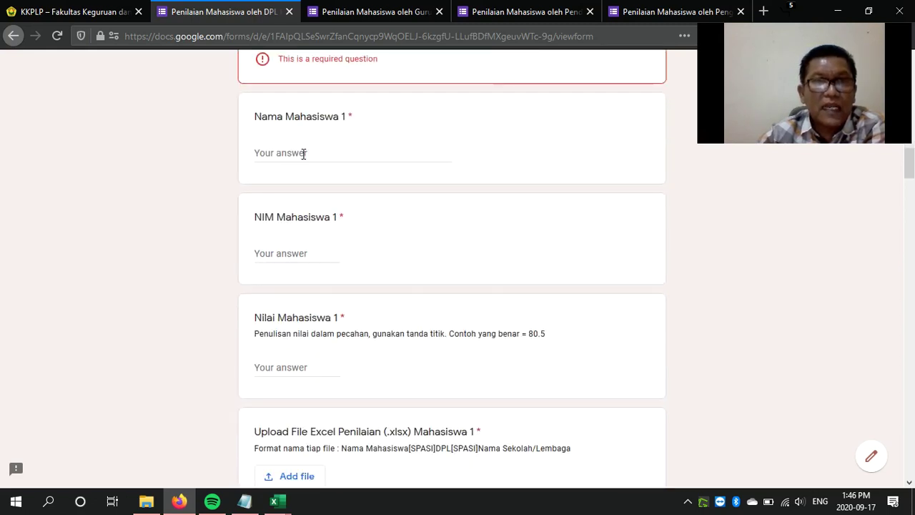
# Fill in Mahasiswa 1 with a sample student name, a NIM and a Nilai of 90
pyautogui.click(304, 153)
pyautogui.write('Adit')
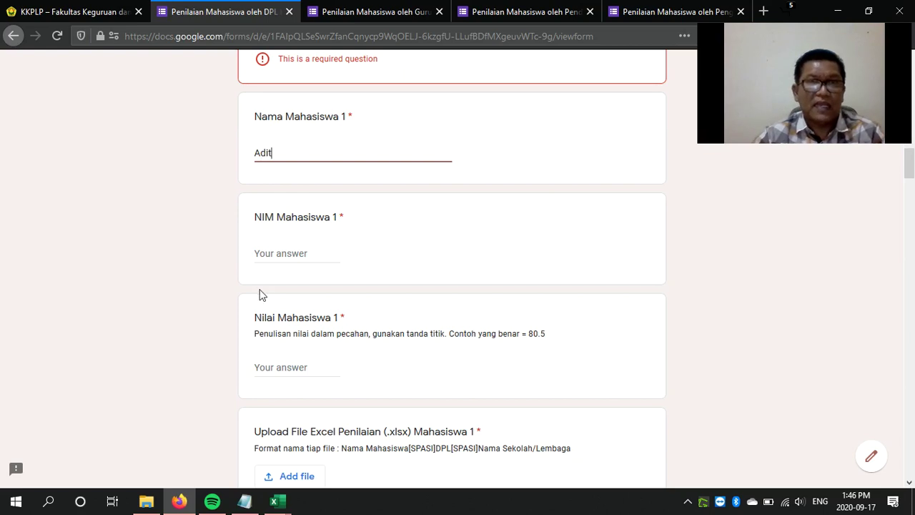
pyautogui.click(284, 260)
pyautogui.write('11111')
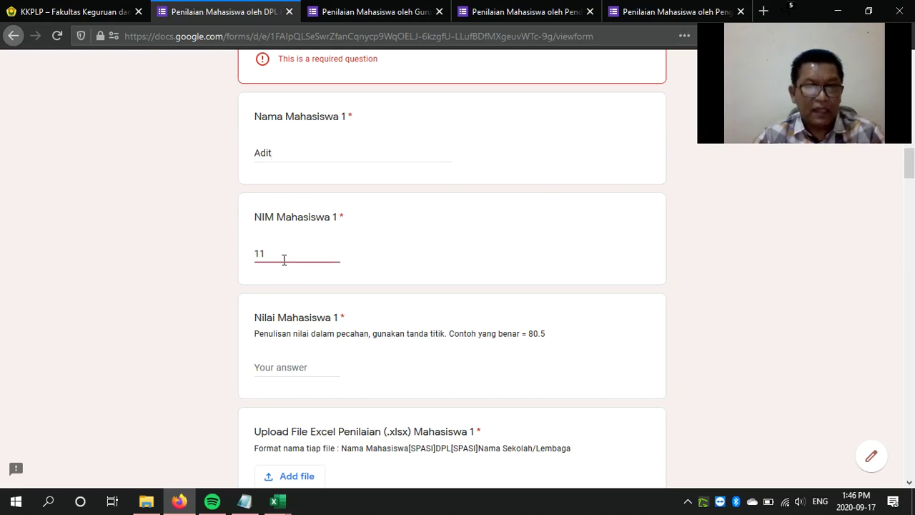
pyautogui.click(306, 368)
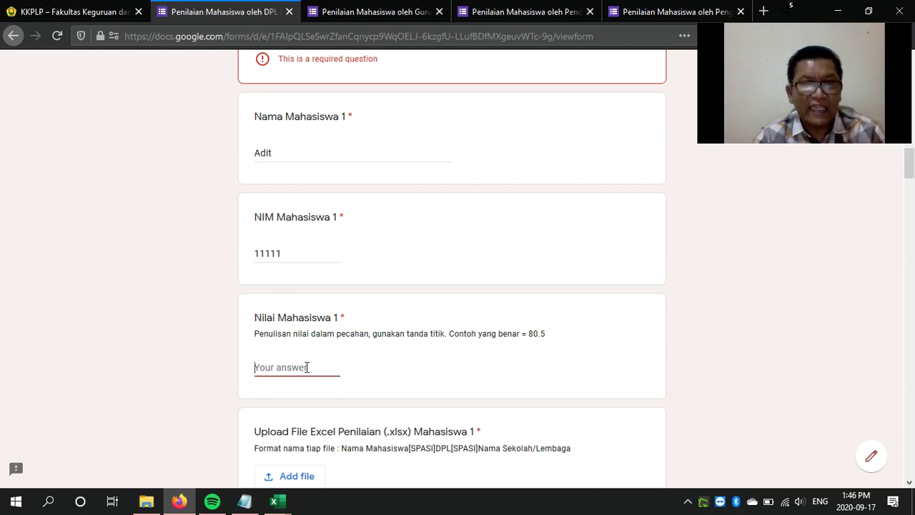
pyautogui.write('90')
# Scroll through the rest of the DPL form, then switch to the Guru Pamong assessment form
pyautogui.scroll(-3, 307, 367)
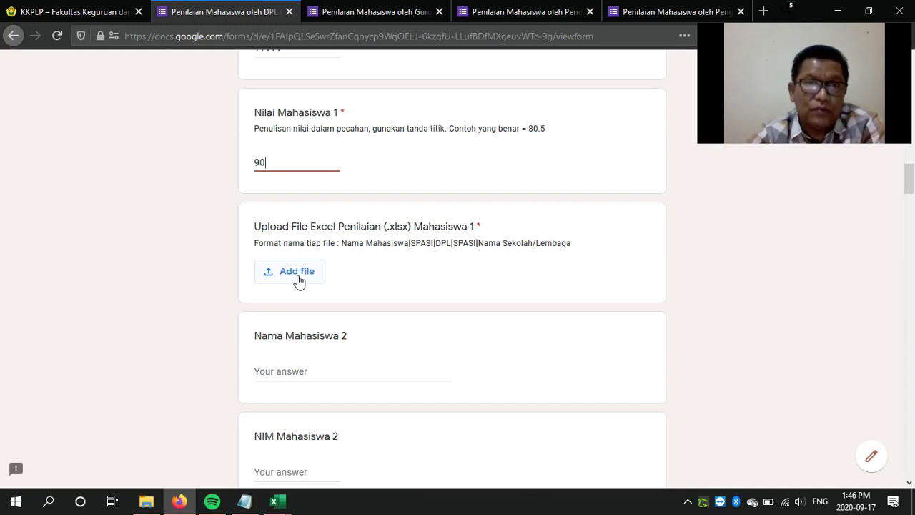
pyautogui.scroll(-3, 339, 348)
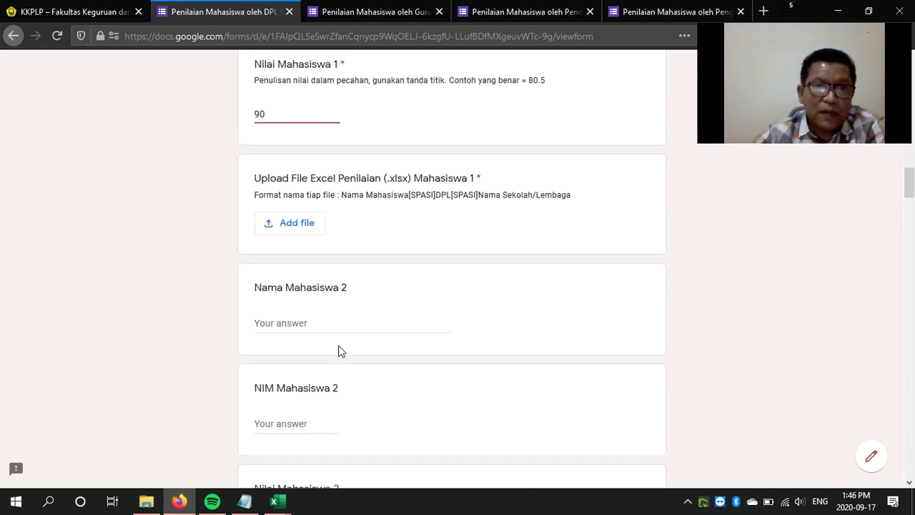
pyautogui.scroll(-3, 339, 346)
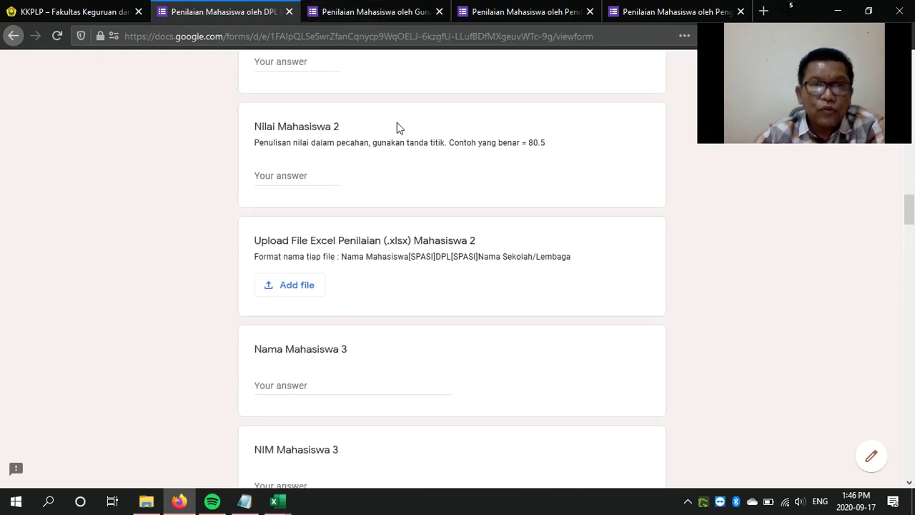
pyautogui.scroll(-20, 400, 256)
pyautogui.scroll(-16, 401, 255)
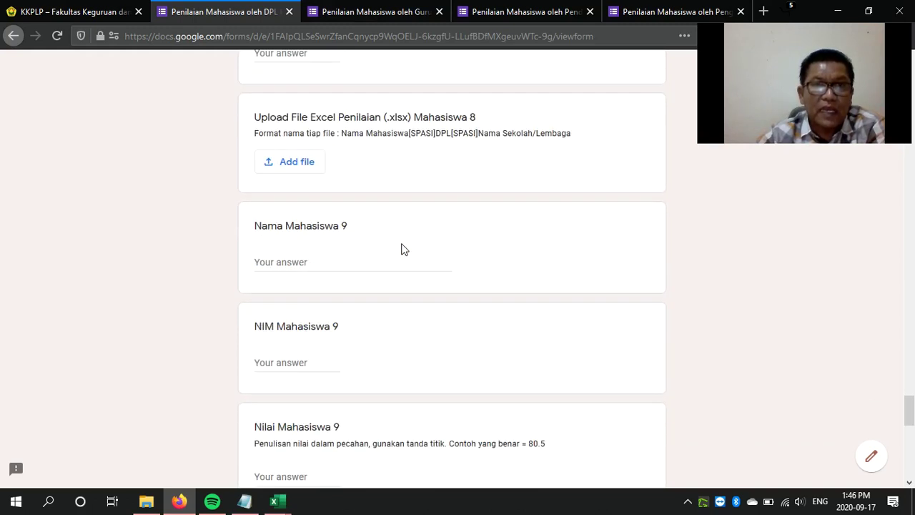
pyautogui.scroll(-10, 402, 239)
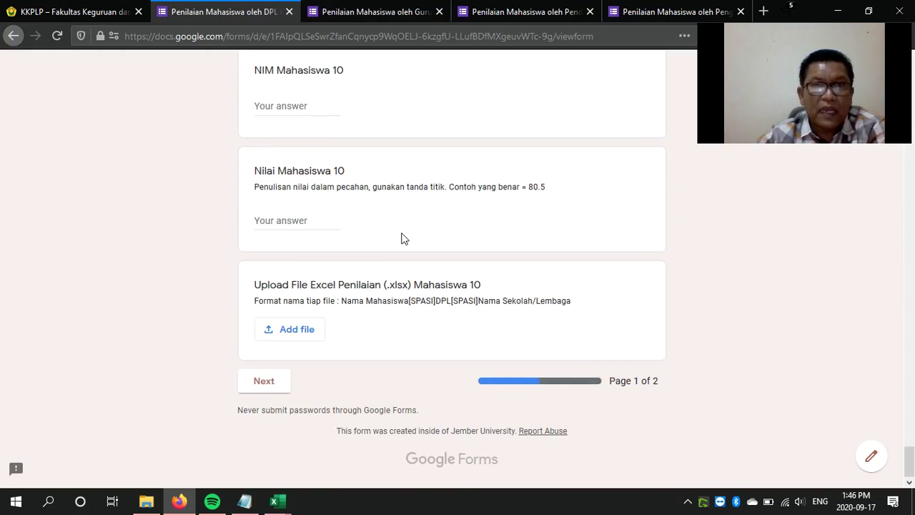
pyautogui.scroll(5, 401, 238)
pyautogui.scroll(7, 401, 240)
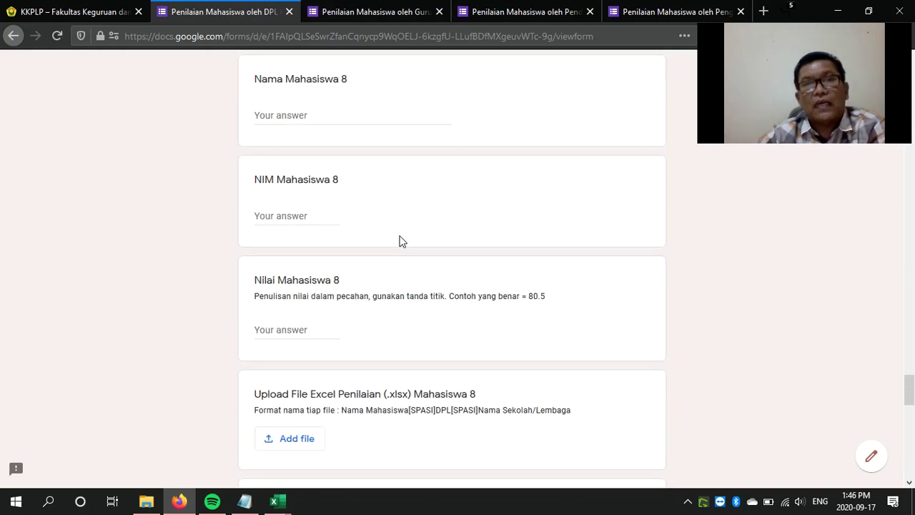
pyautogui.scroll(12, 401, 242)
pyautogui.scroll(14, 397, 228)
pyautogui.scroll(6, 394, 224)
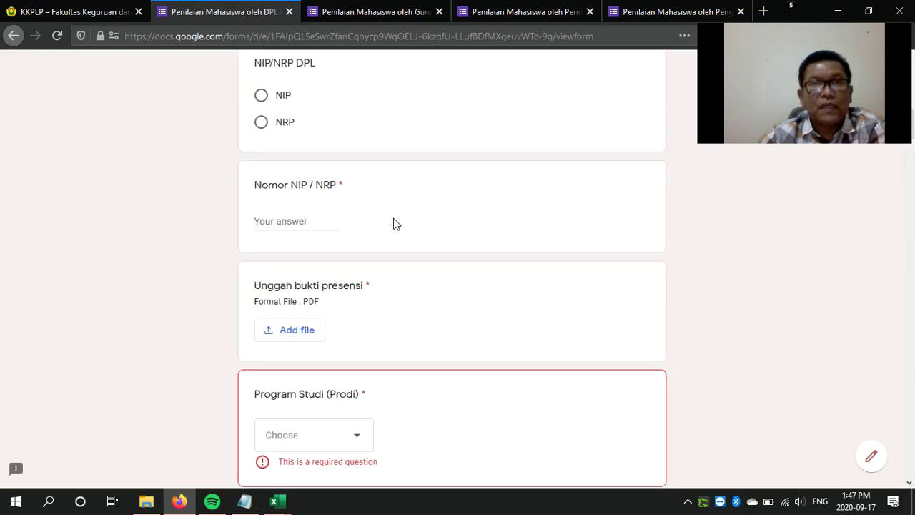
pyautogui.click(385, 13)
# Scroll through the Guru Pamong form's student questions
pyautogui.scroll(-5, 360, 275)
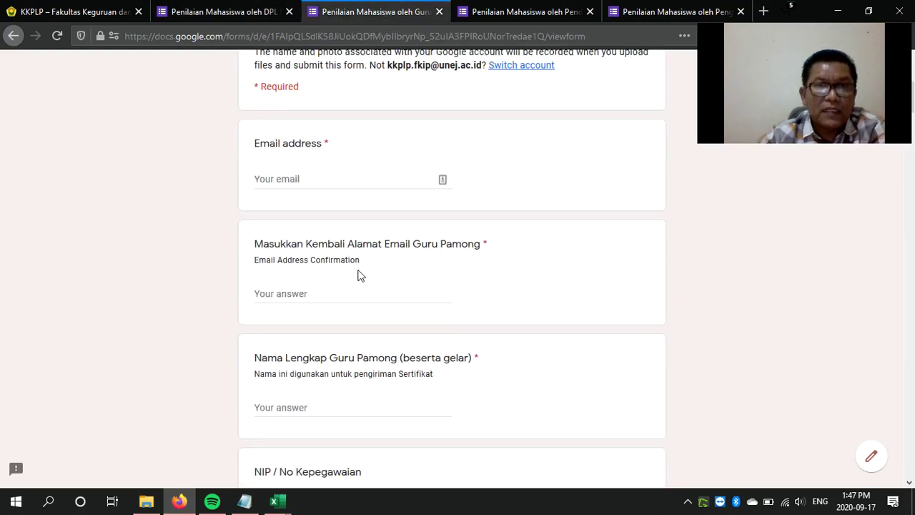
pyautogui.scroll(-10, 361, 275)
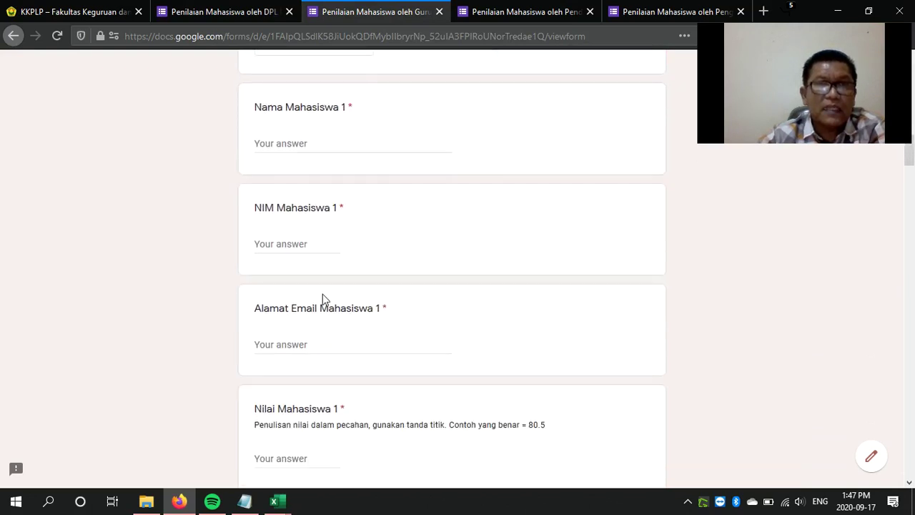
pyautogui.scroll(6, 322, 293)
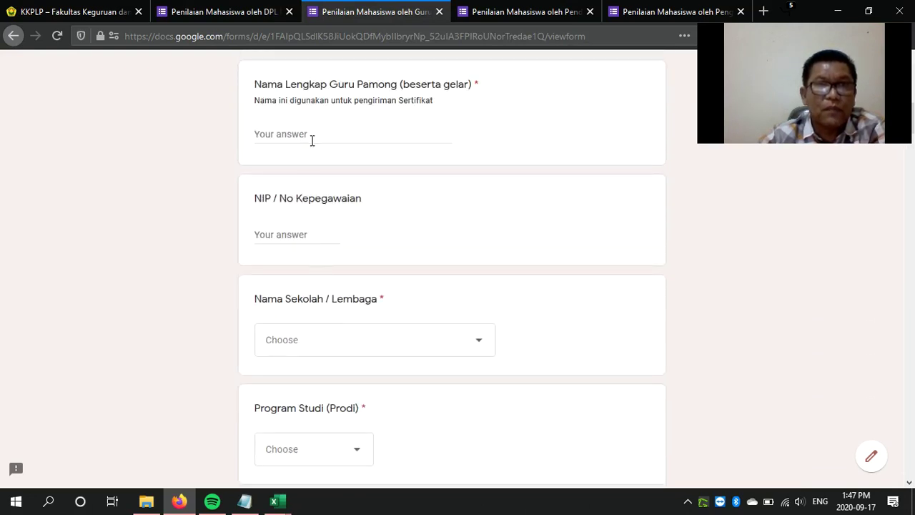
pyautogui.scroll(-3, 306, 320)
pyautogui.scroll(-2, 306, 320)
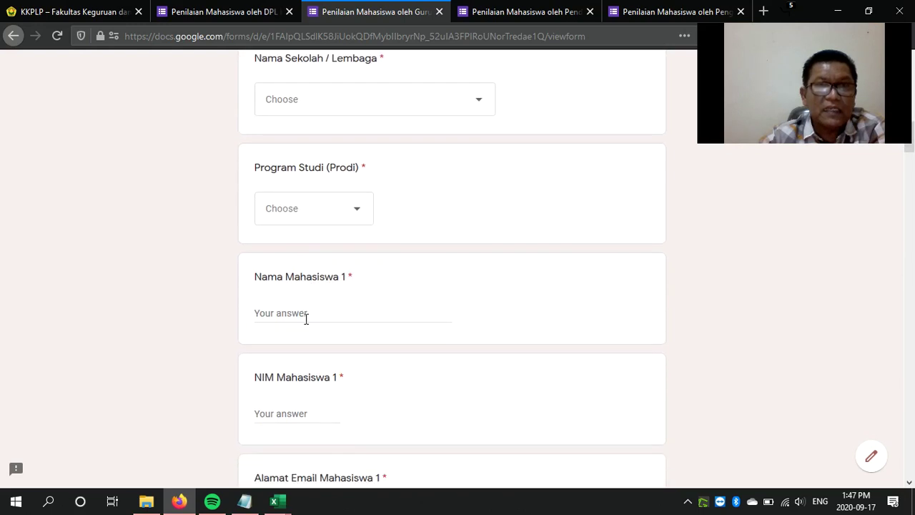
pyautogui.scroll(-1, 306, 320)
pyautogui.scroll(4, 306, 307)
# Continue to the Upload File section, then switch to the 'Penilaian Mahasiswa oleh Pendamping' form
pyautogui.scroll(-2, 306, 307)
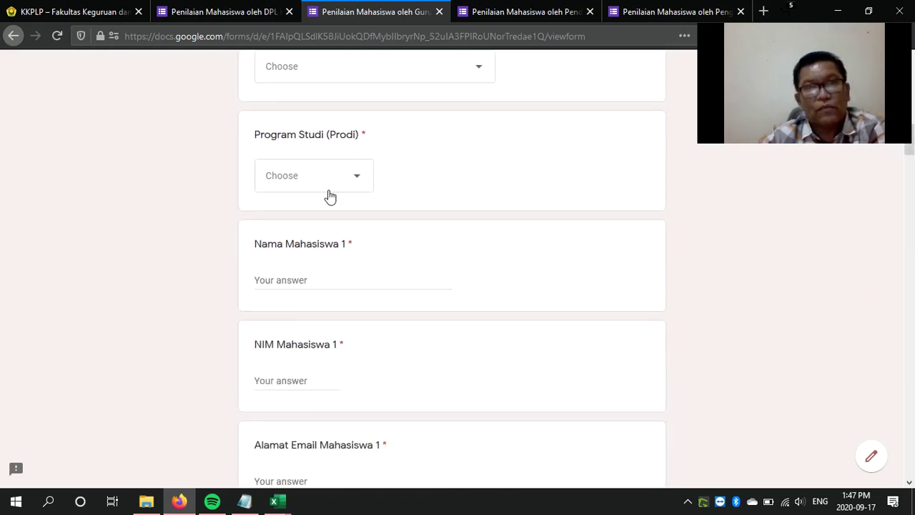
pyautogui.scroll(-2, 430, 301)
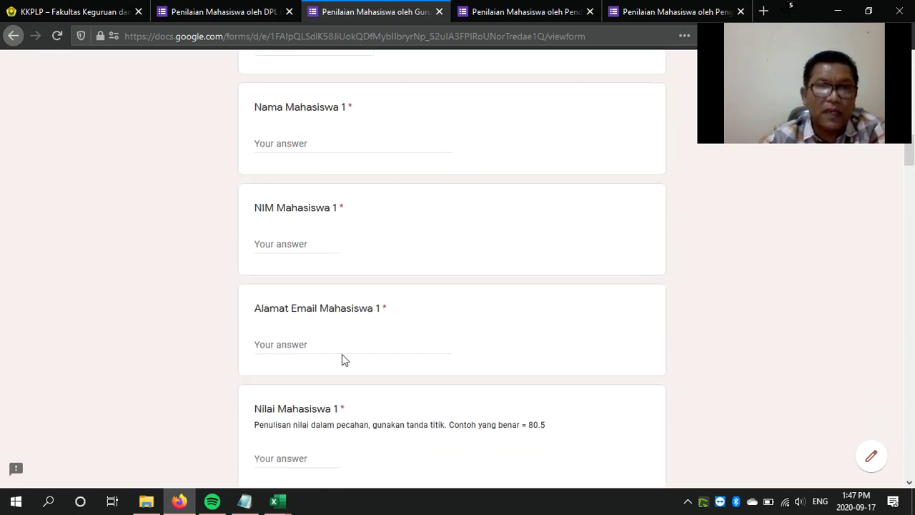
pyautogui.scroll(-4, 341, 357)
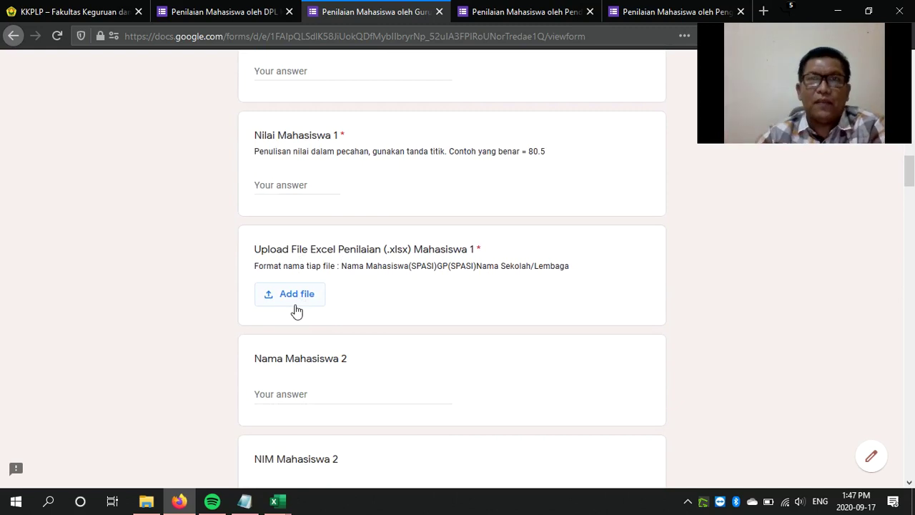
pyautogui.click(561, 13)
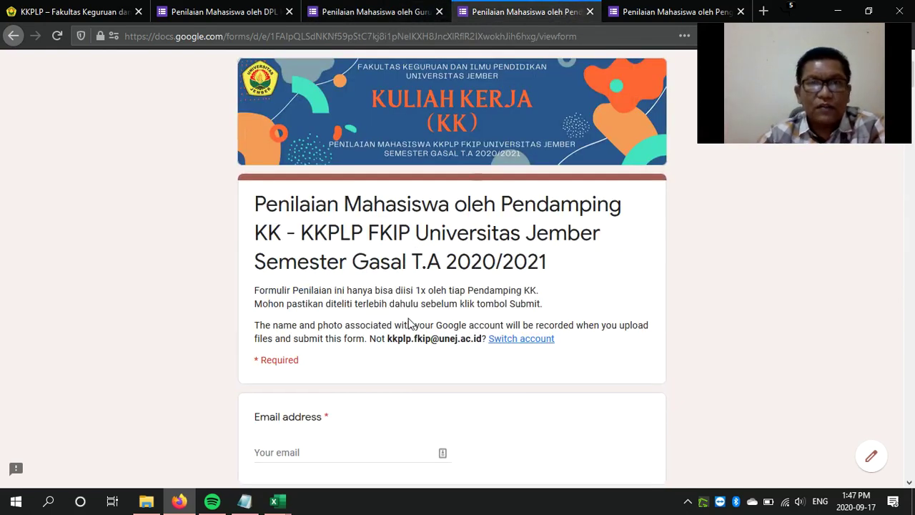
# Scroll through the Pendamping KK form's Mahasiswa sections, then switch to the 'Penilaian Mahasiswa oleh Penguji' form
pyautogui.scroll(-4, 408, 324)
pyautogui.scroll(-10, 372, 290)
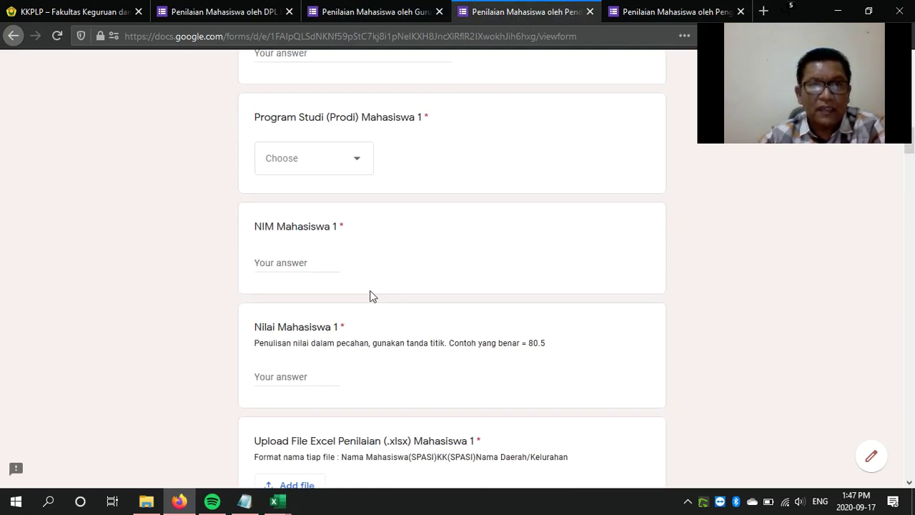
pyautogui.scroll(-4, 372, 295)
pyautogui.scroll(-10, 371, 296)
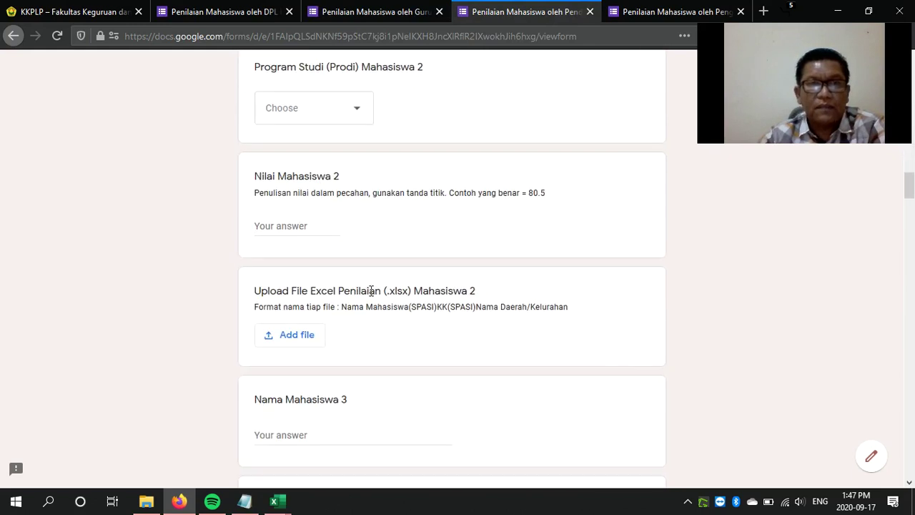
pyautogui.scroll(-12, 371, 296)
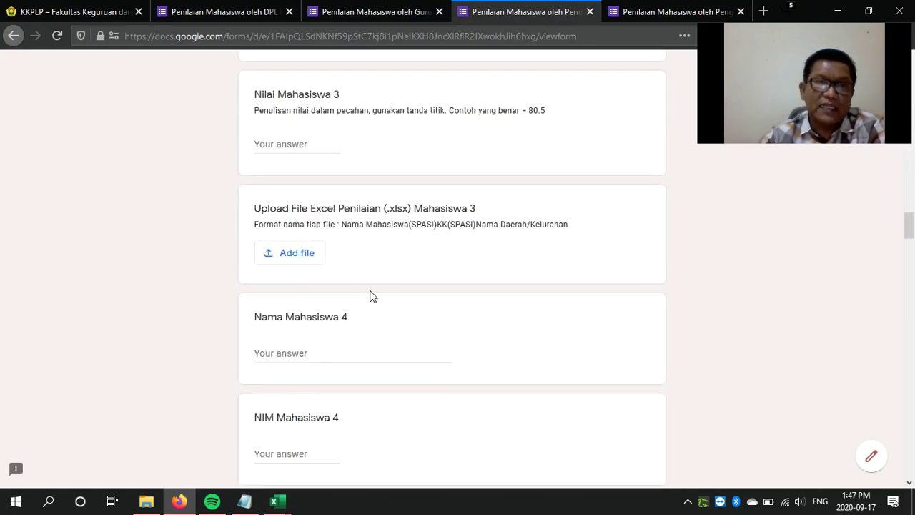
pyautogui.scroll(-12, 372, 296)
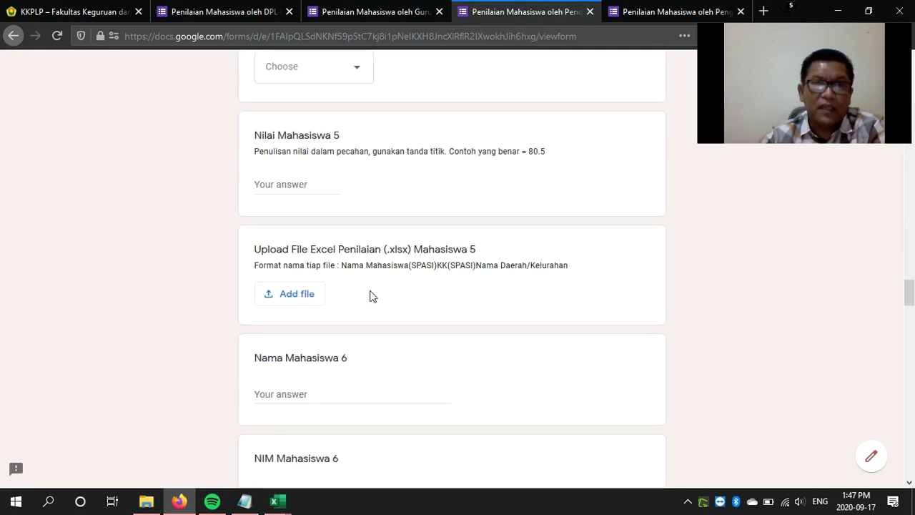
pyautogui.scroll(10, 370, 296)
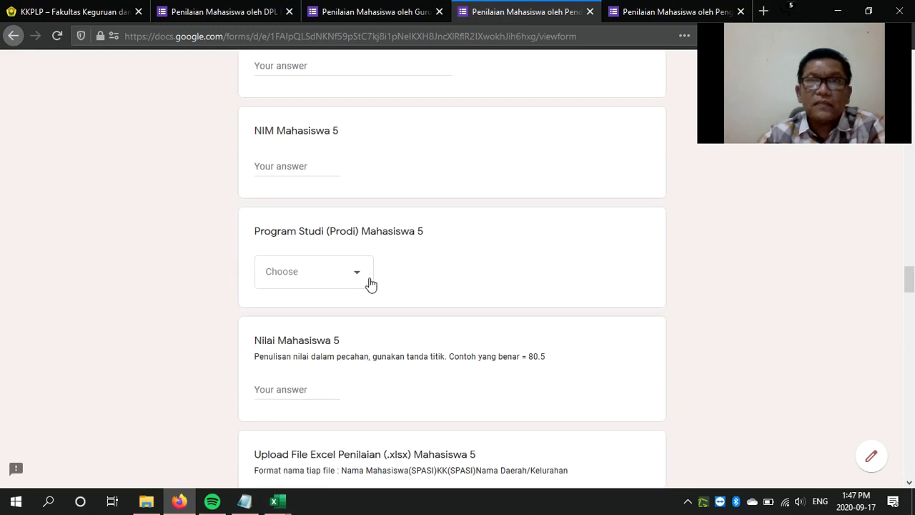
pyautogui.click(657, 12)
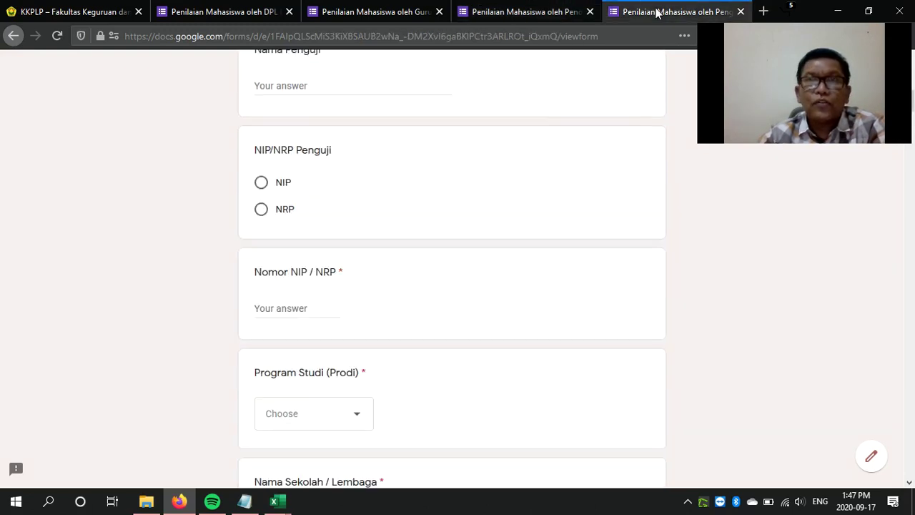
pyautogui.scroll(6, 484, 244)
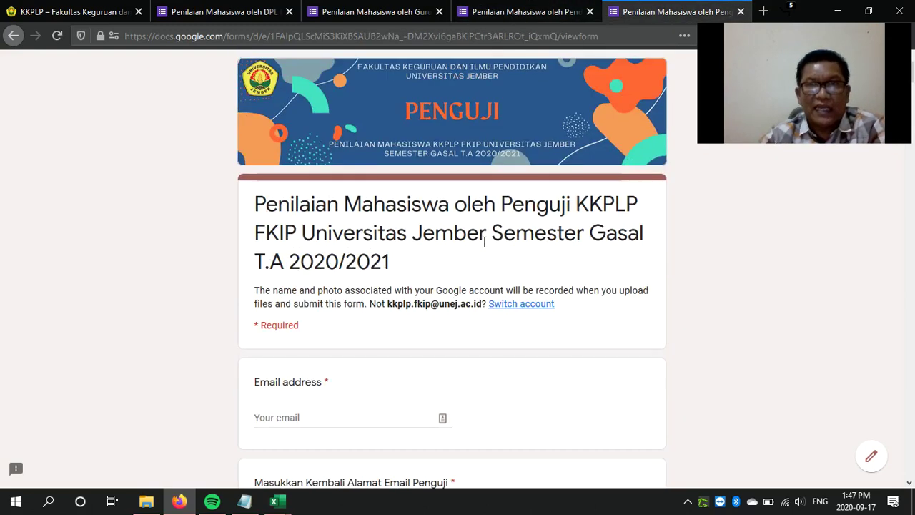
pyautogui.scroll(-2, 484, 243)
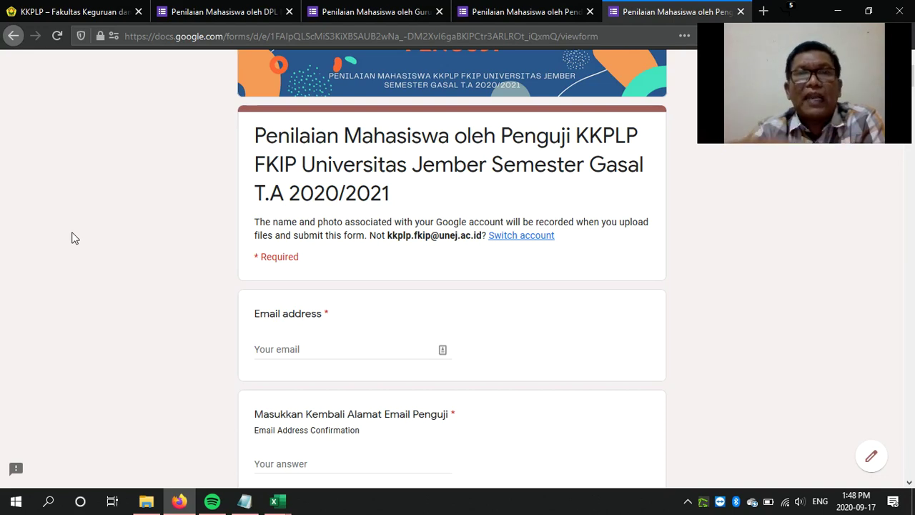
pyautogui.scroll(-6, 176, 298)
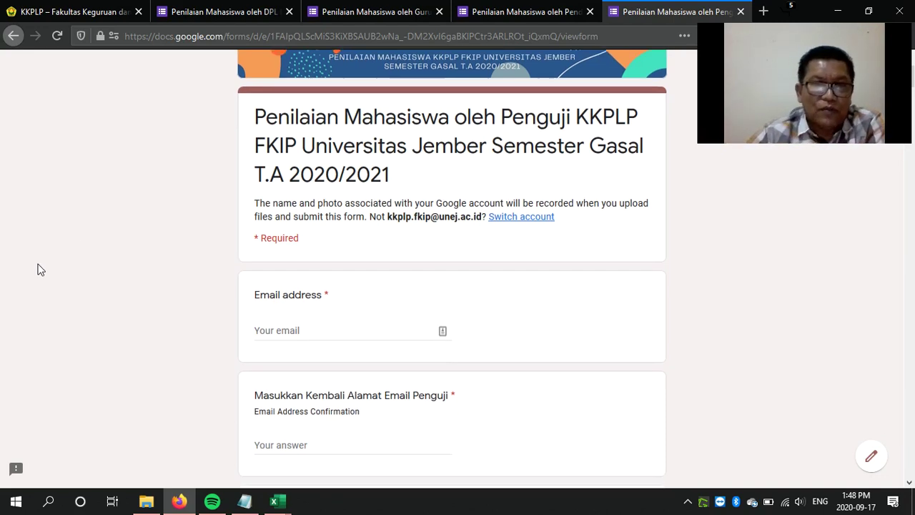
pyautogui.scroll(-9, 353, 245)
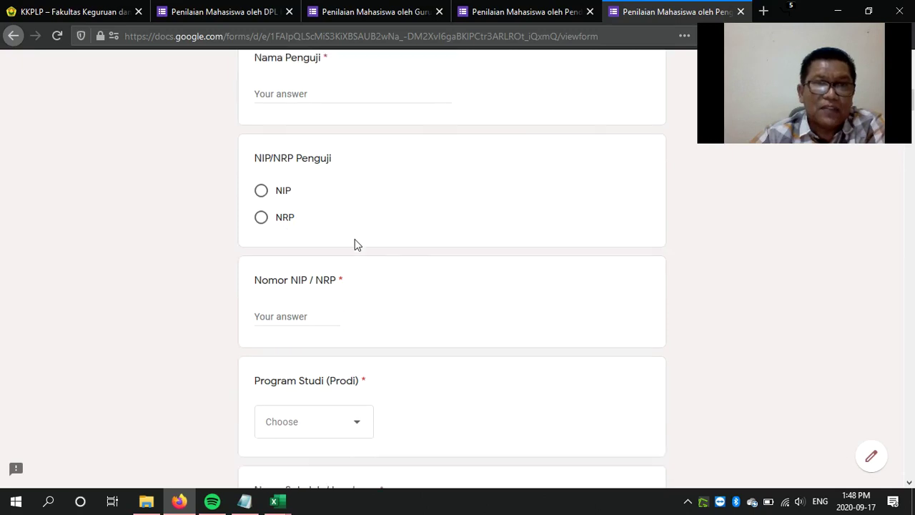
pyautogui.scroll(-9, 353, 245)
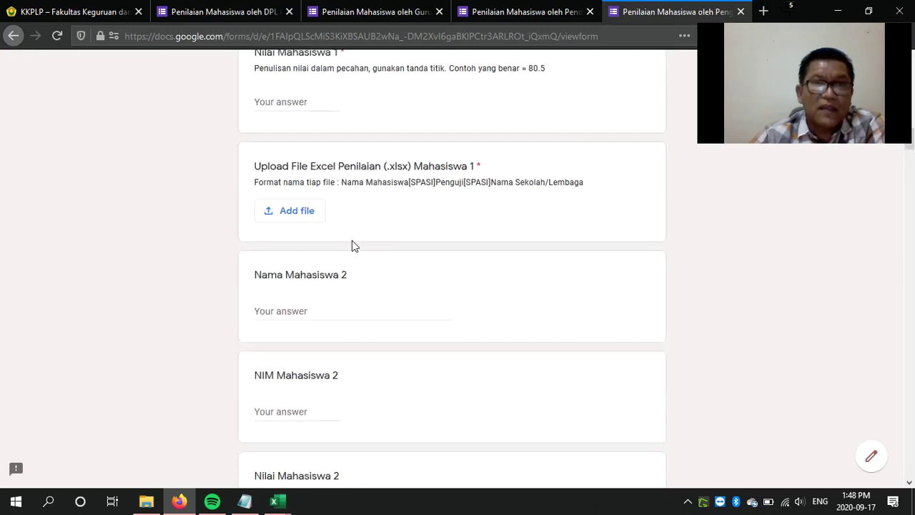